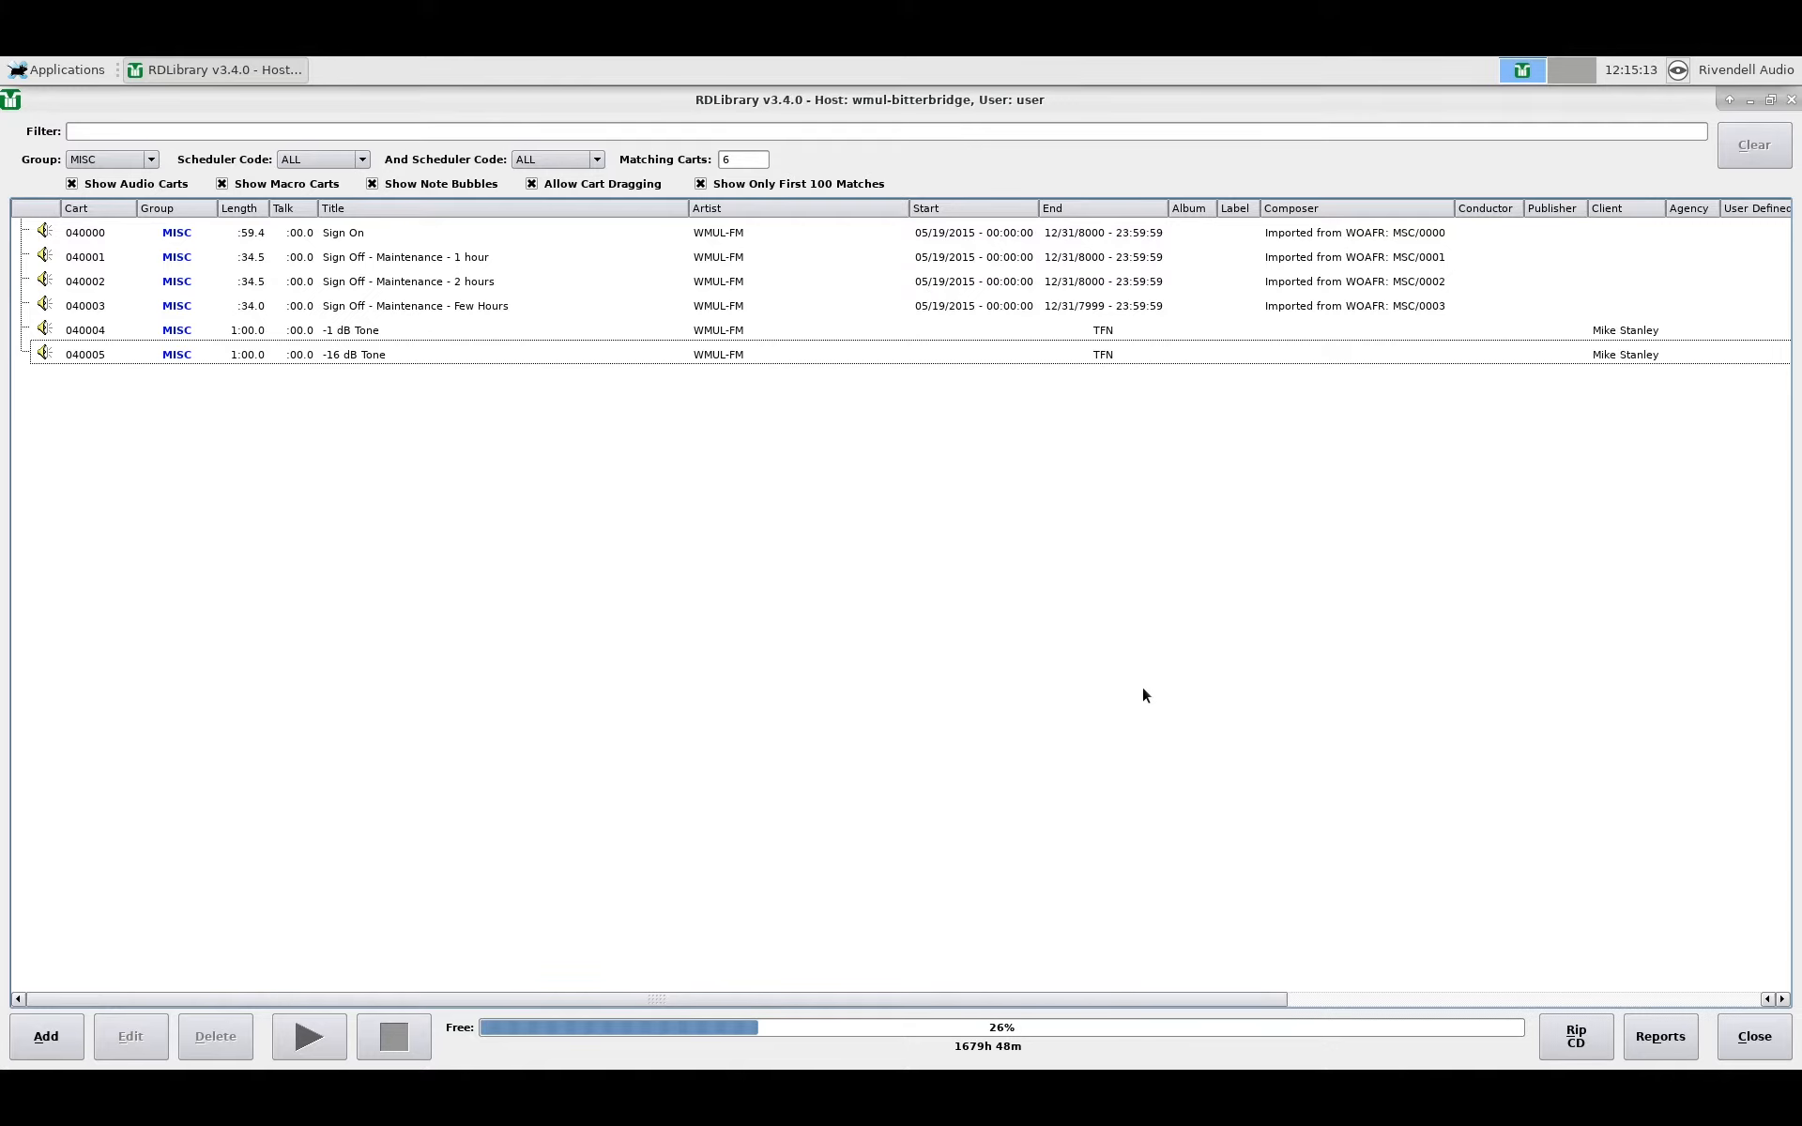
# Step: Start adding a new cart, trying number 100000 (invalid) and then 040005 (already exists)
pyautogui.click(43, 1042)
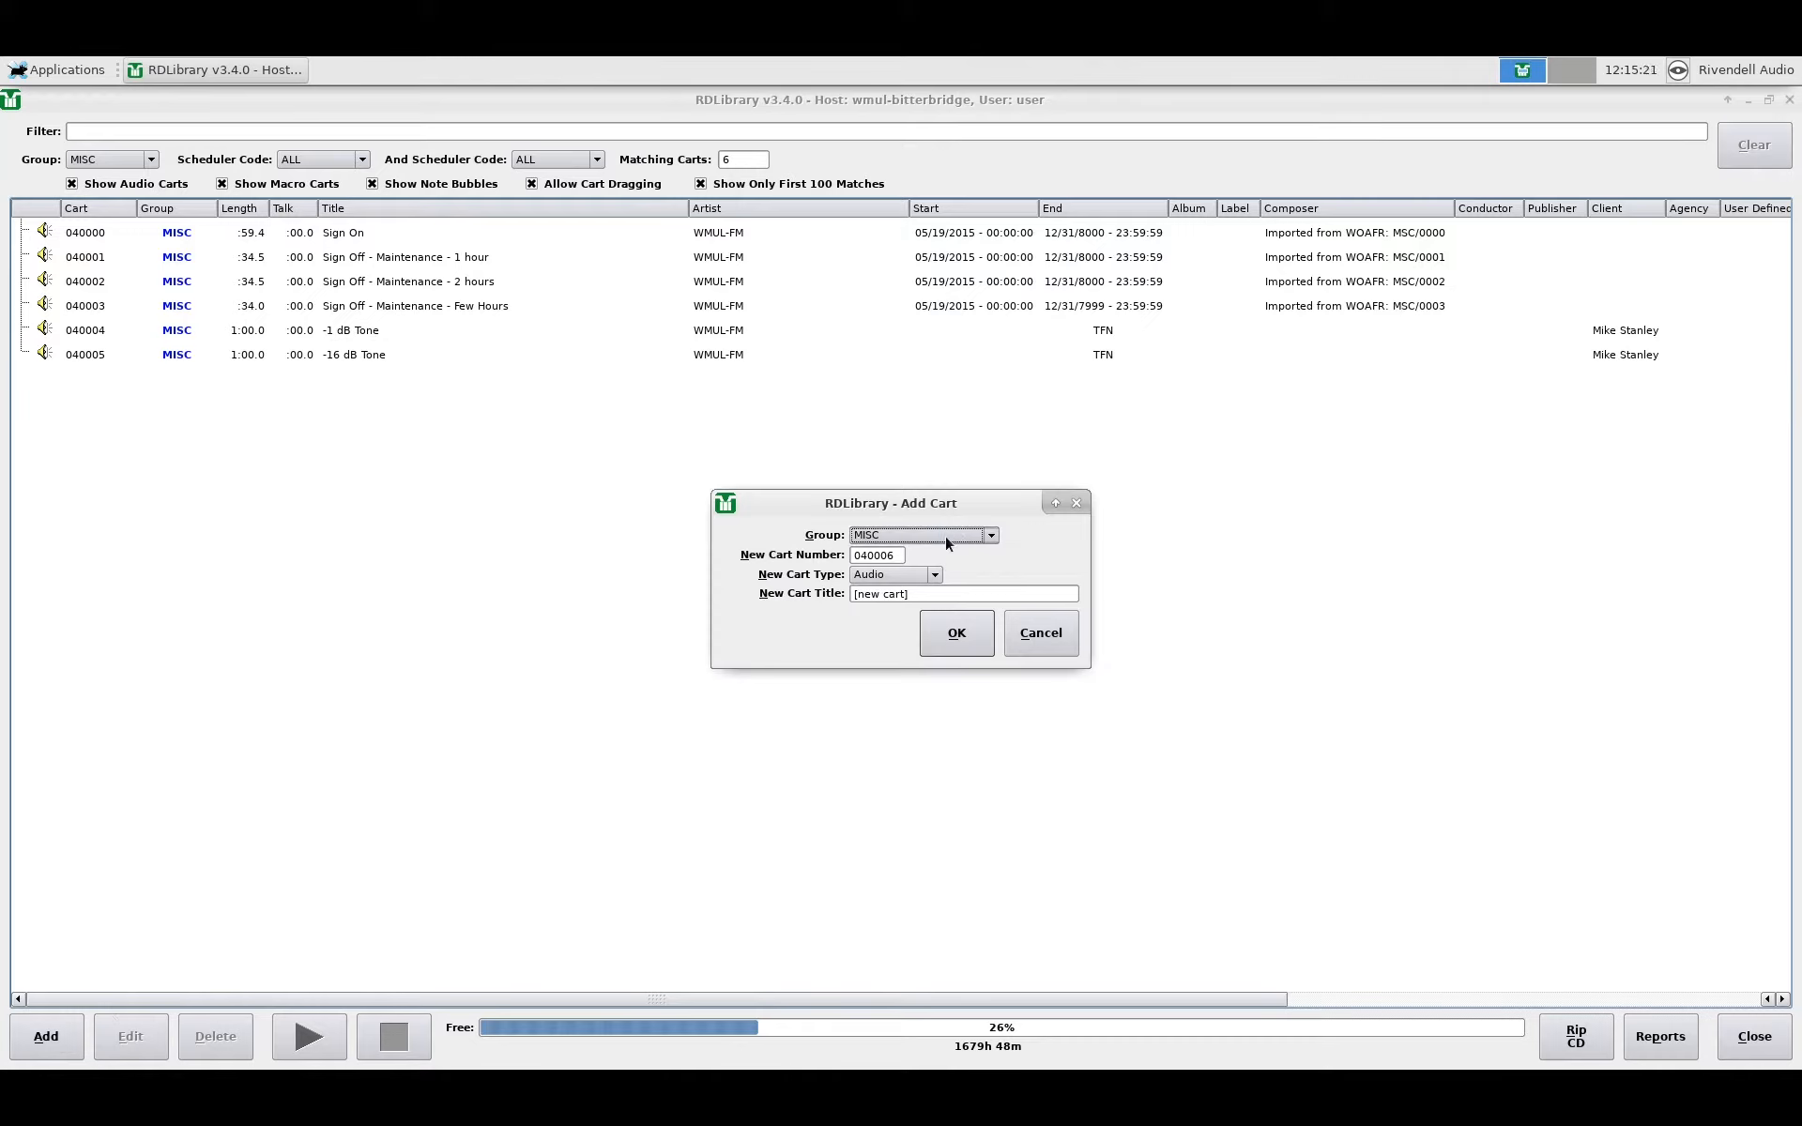
pyautogui.scroll(-2, 945, 537)
pyautogui.scroll(2, 944, 537)
pyautogui.press('Tab')
pyautogui.write('100000')
pyautogui.click(959, 635)
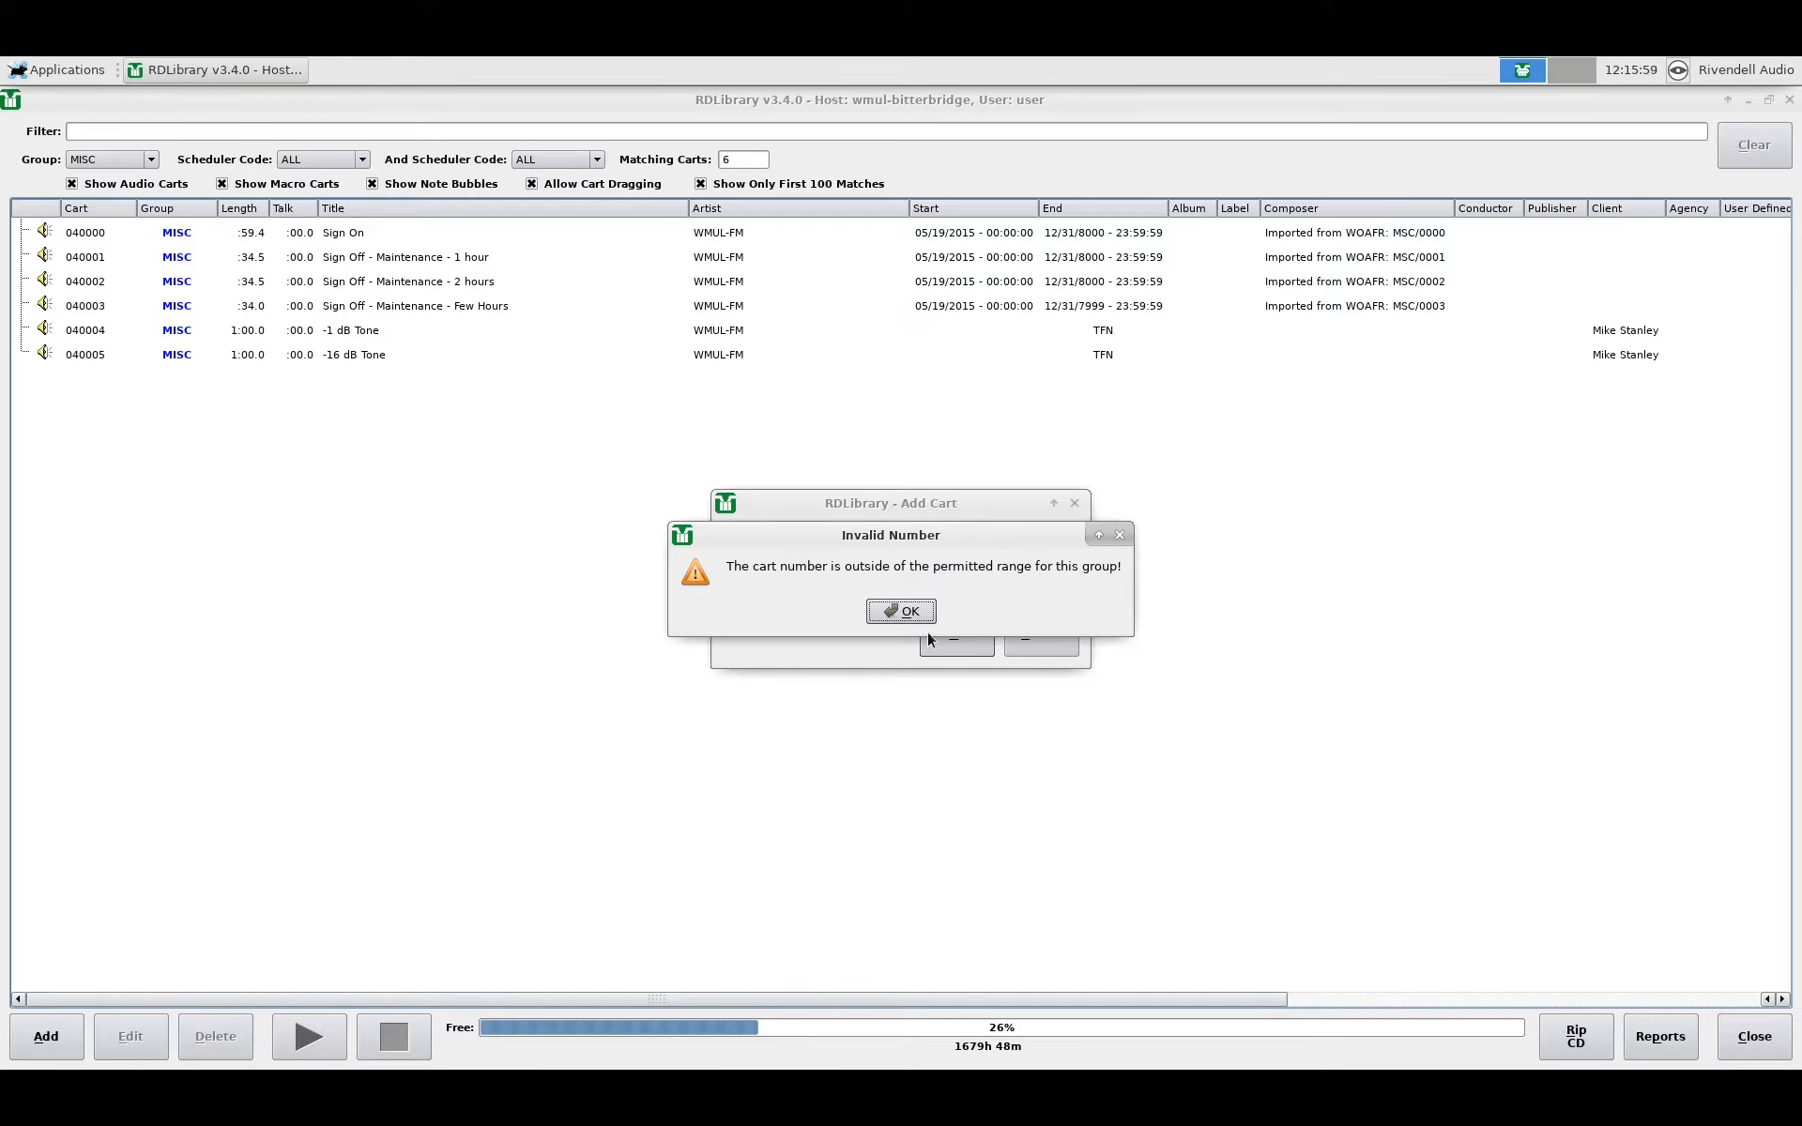
pyautogui.click(901, 611)
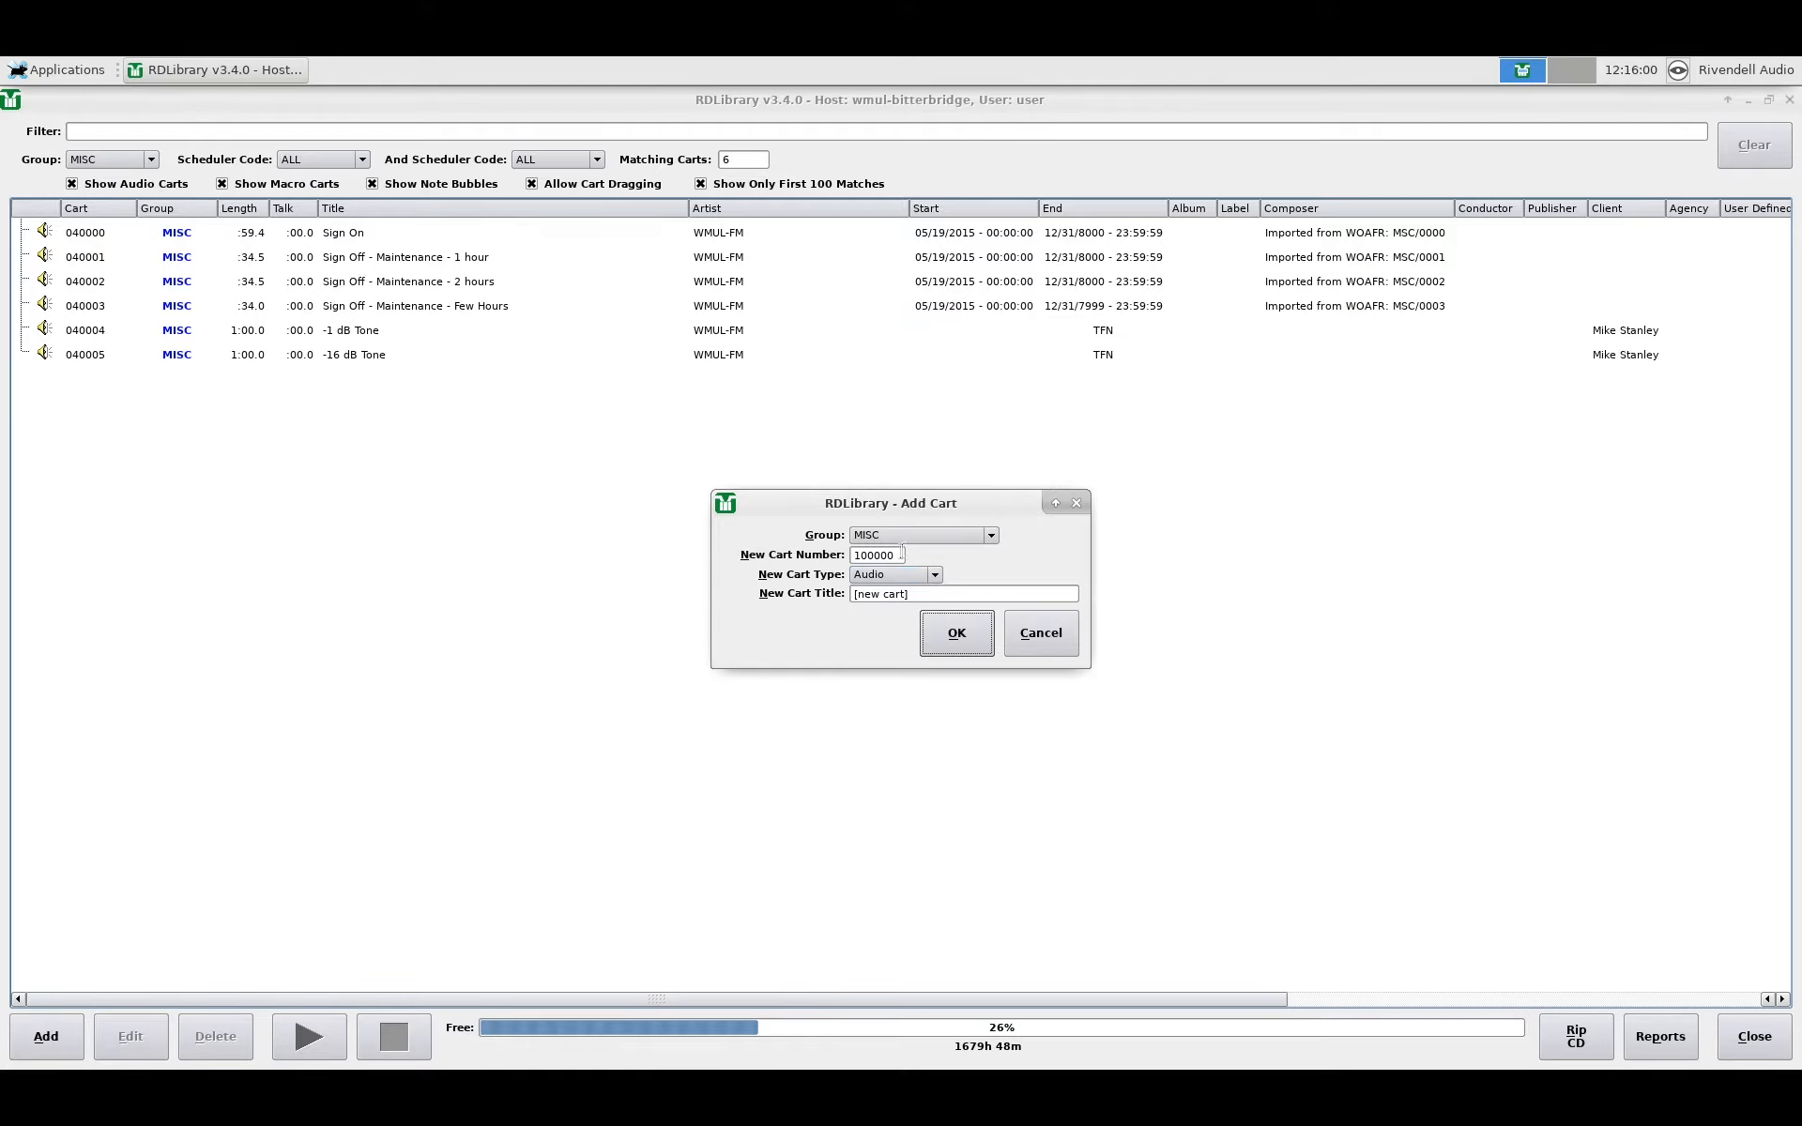
pyautogui.doubleClick(896, 555)
pyautogui.write('040005')
pyautogui.click(958, 652)
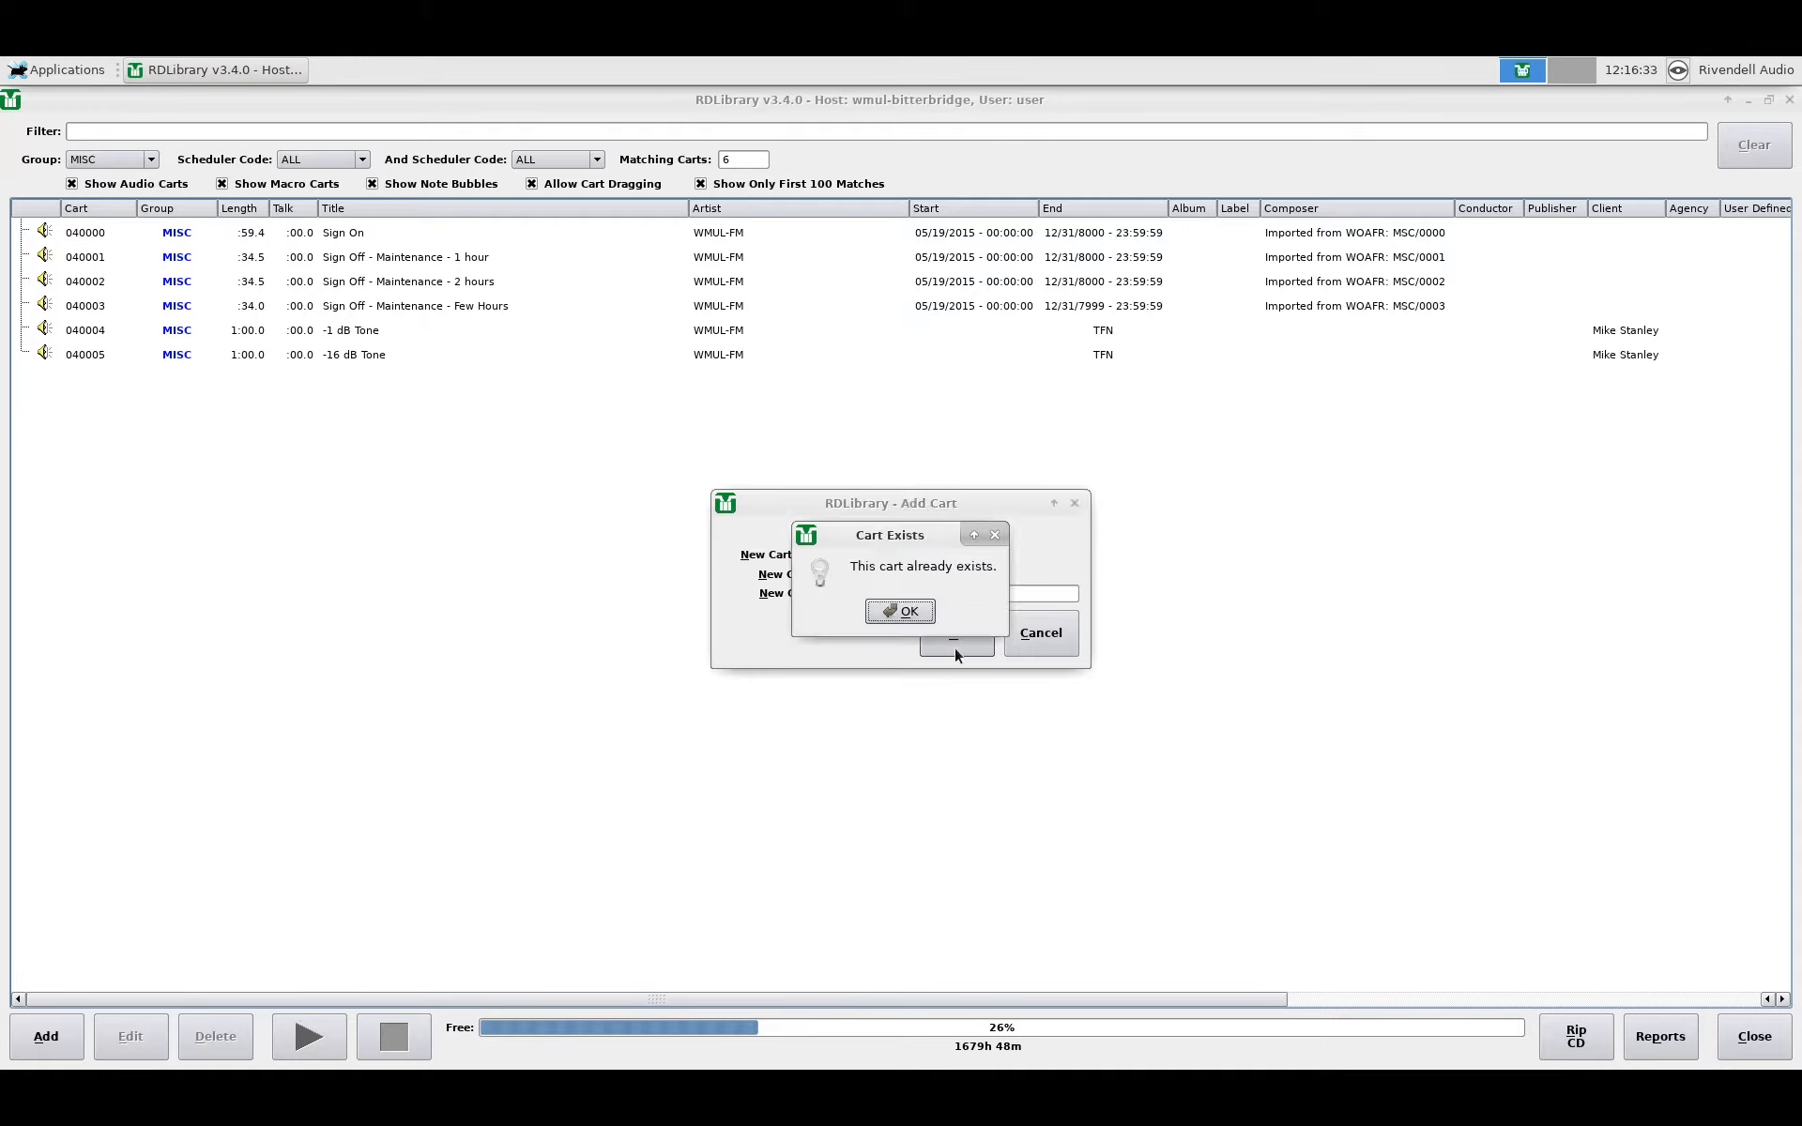
pyautogui.click(886, 616)
# Step: Create the new cart as number 040006 with type Audio and open its editor
pyautogui.click(894, 556)
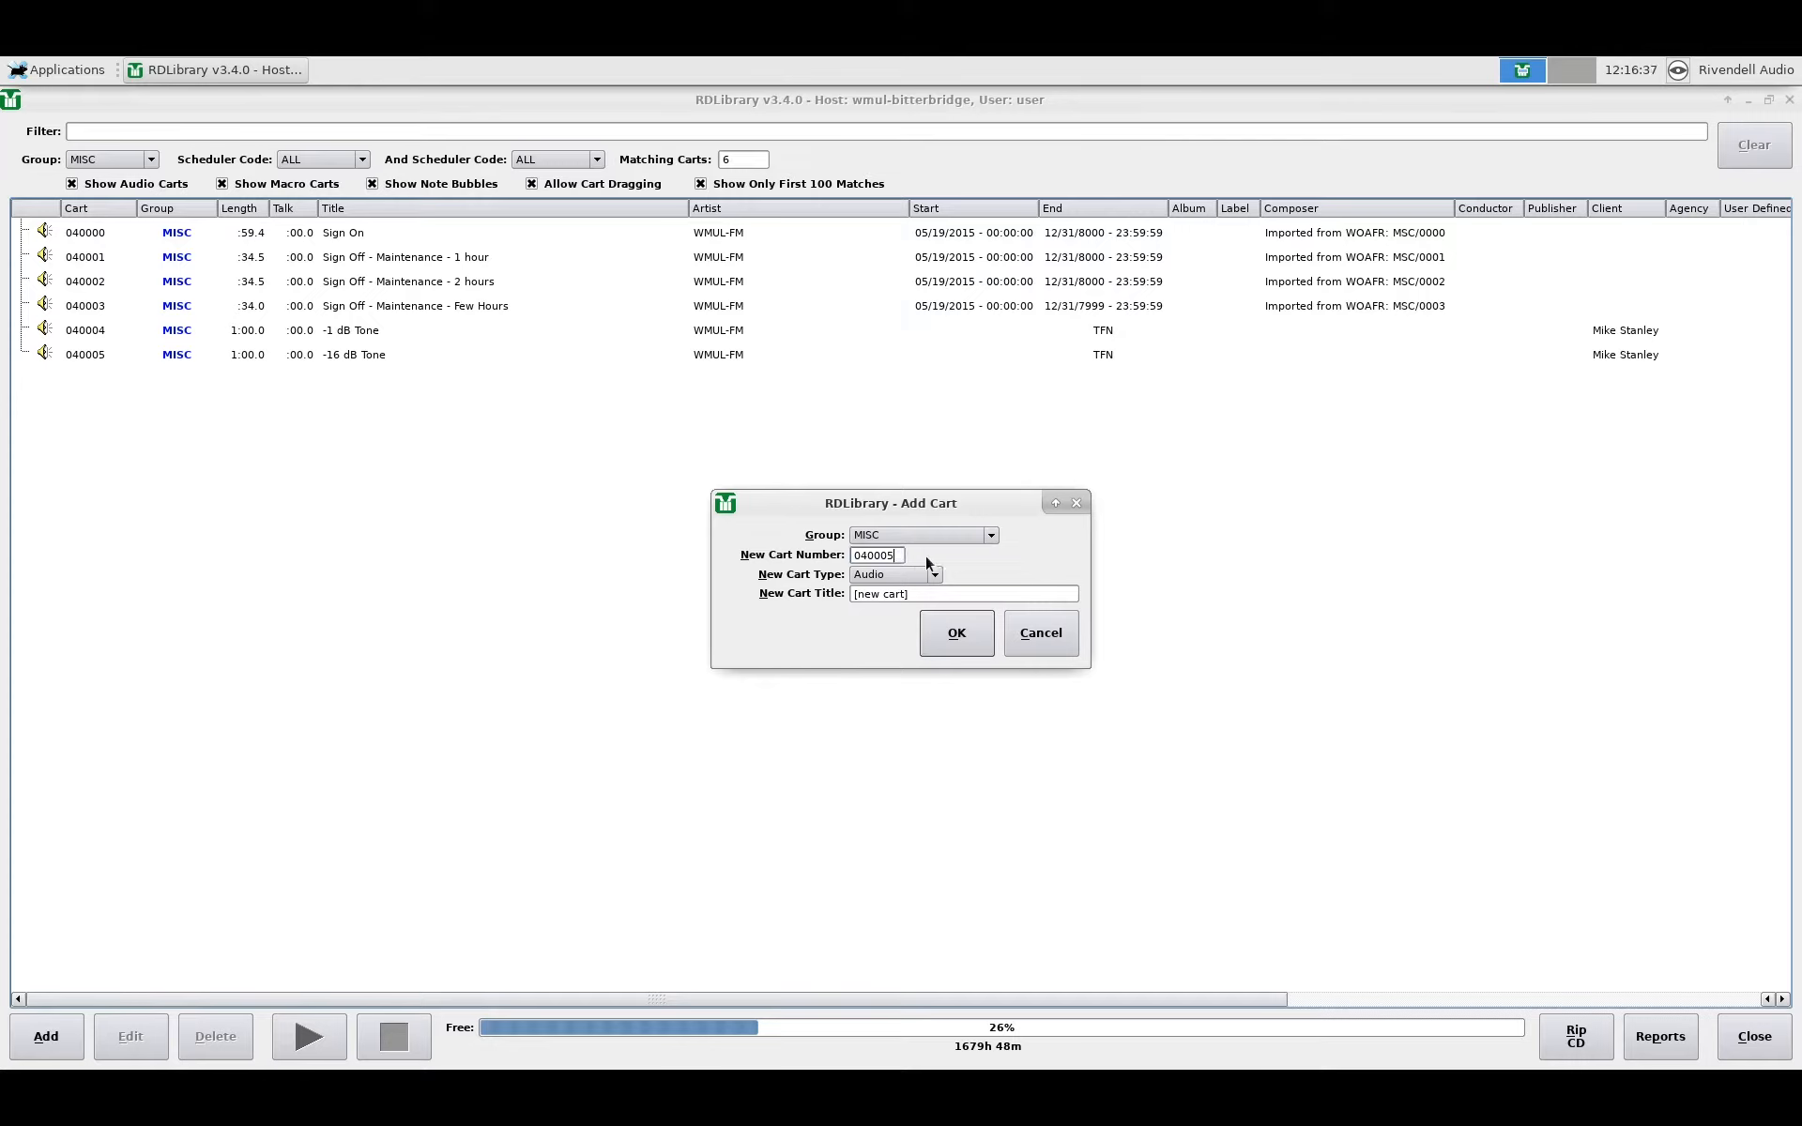
pyautogui.press('BackSpace')
pyautogui.write('6')
pyautogui.click(932, 576)
pyautogui.click(928, 573)
pyautogui.click(951, 647)
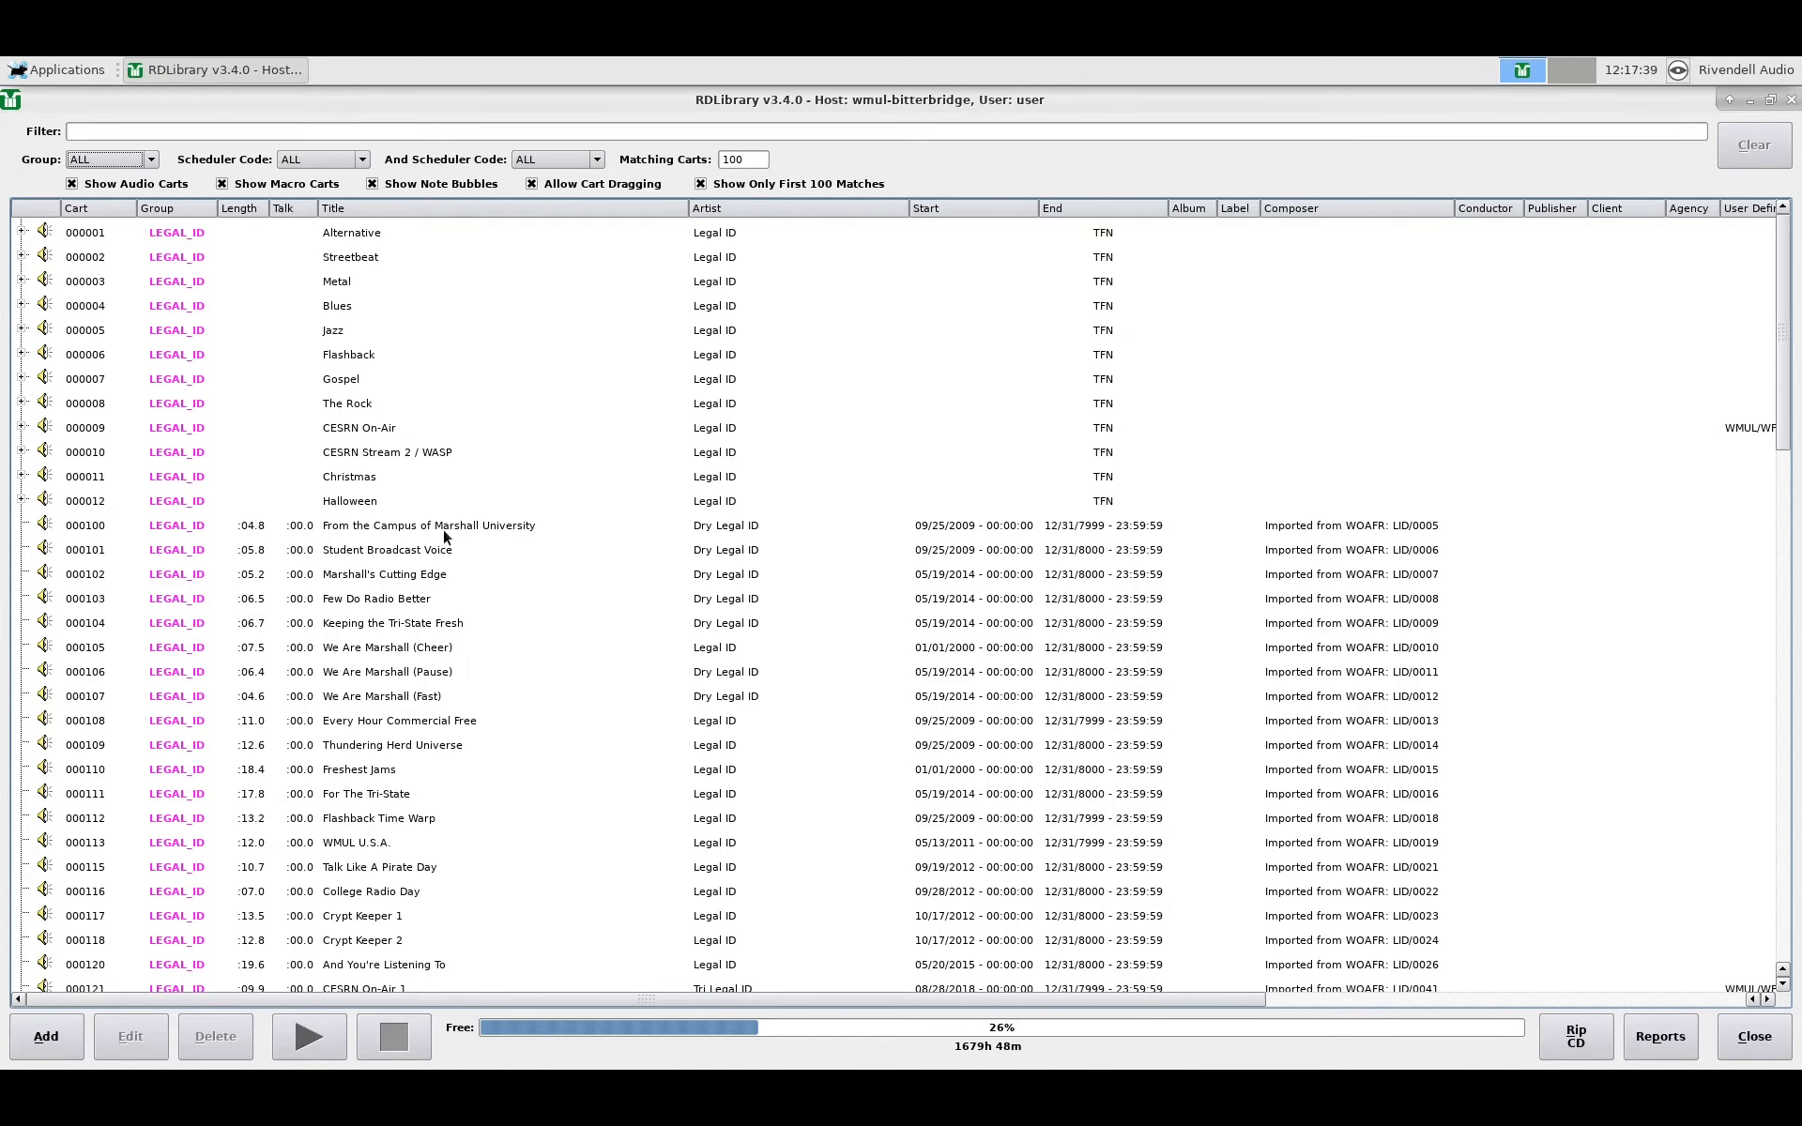
# Step: Copy the cut from cart 000100, From the Campus of Marshall University, and close it without saving
pyautogui.click(445, 531)
pyautogui.doubleClick(445, 534)
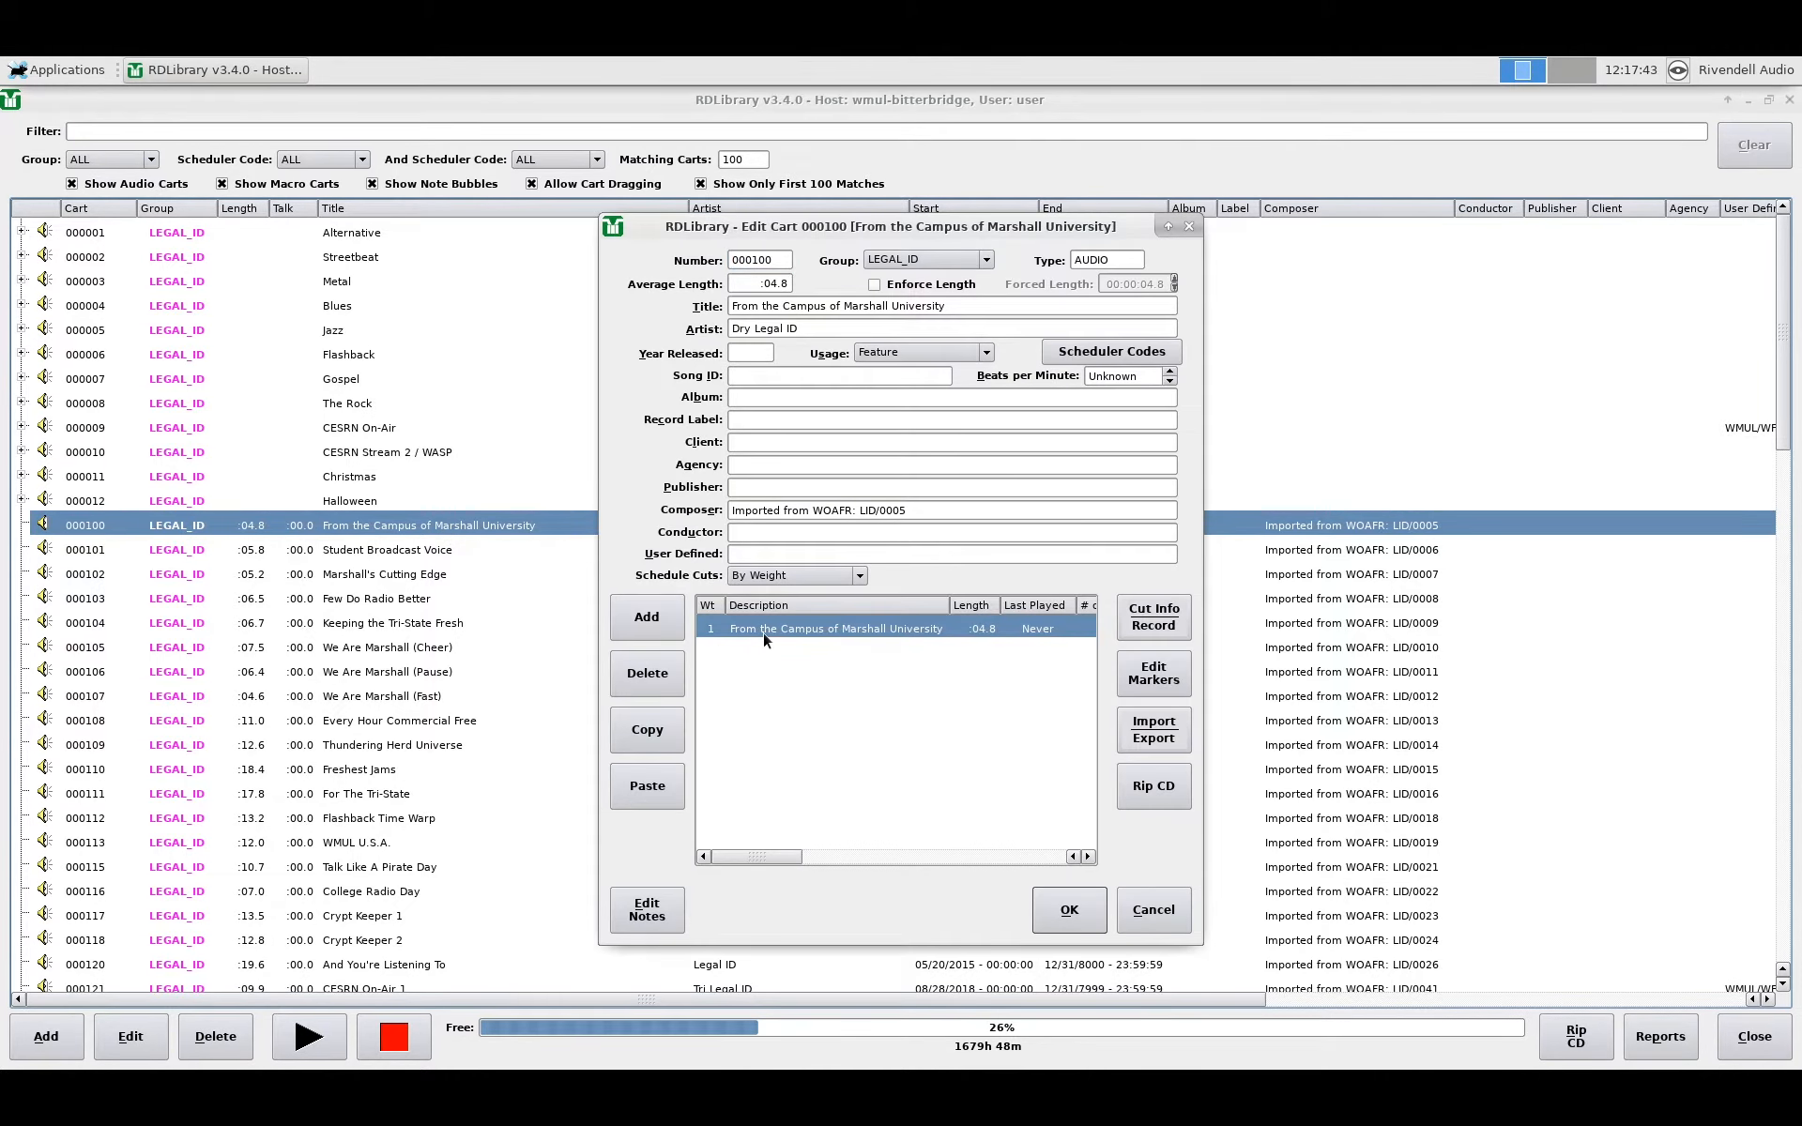
pyautogui.click(645, 732)
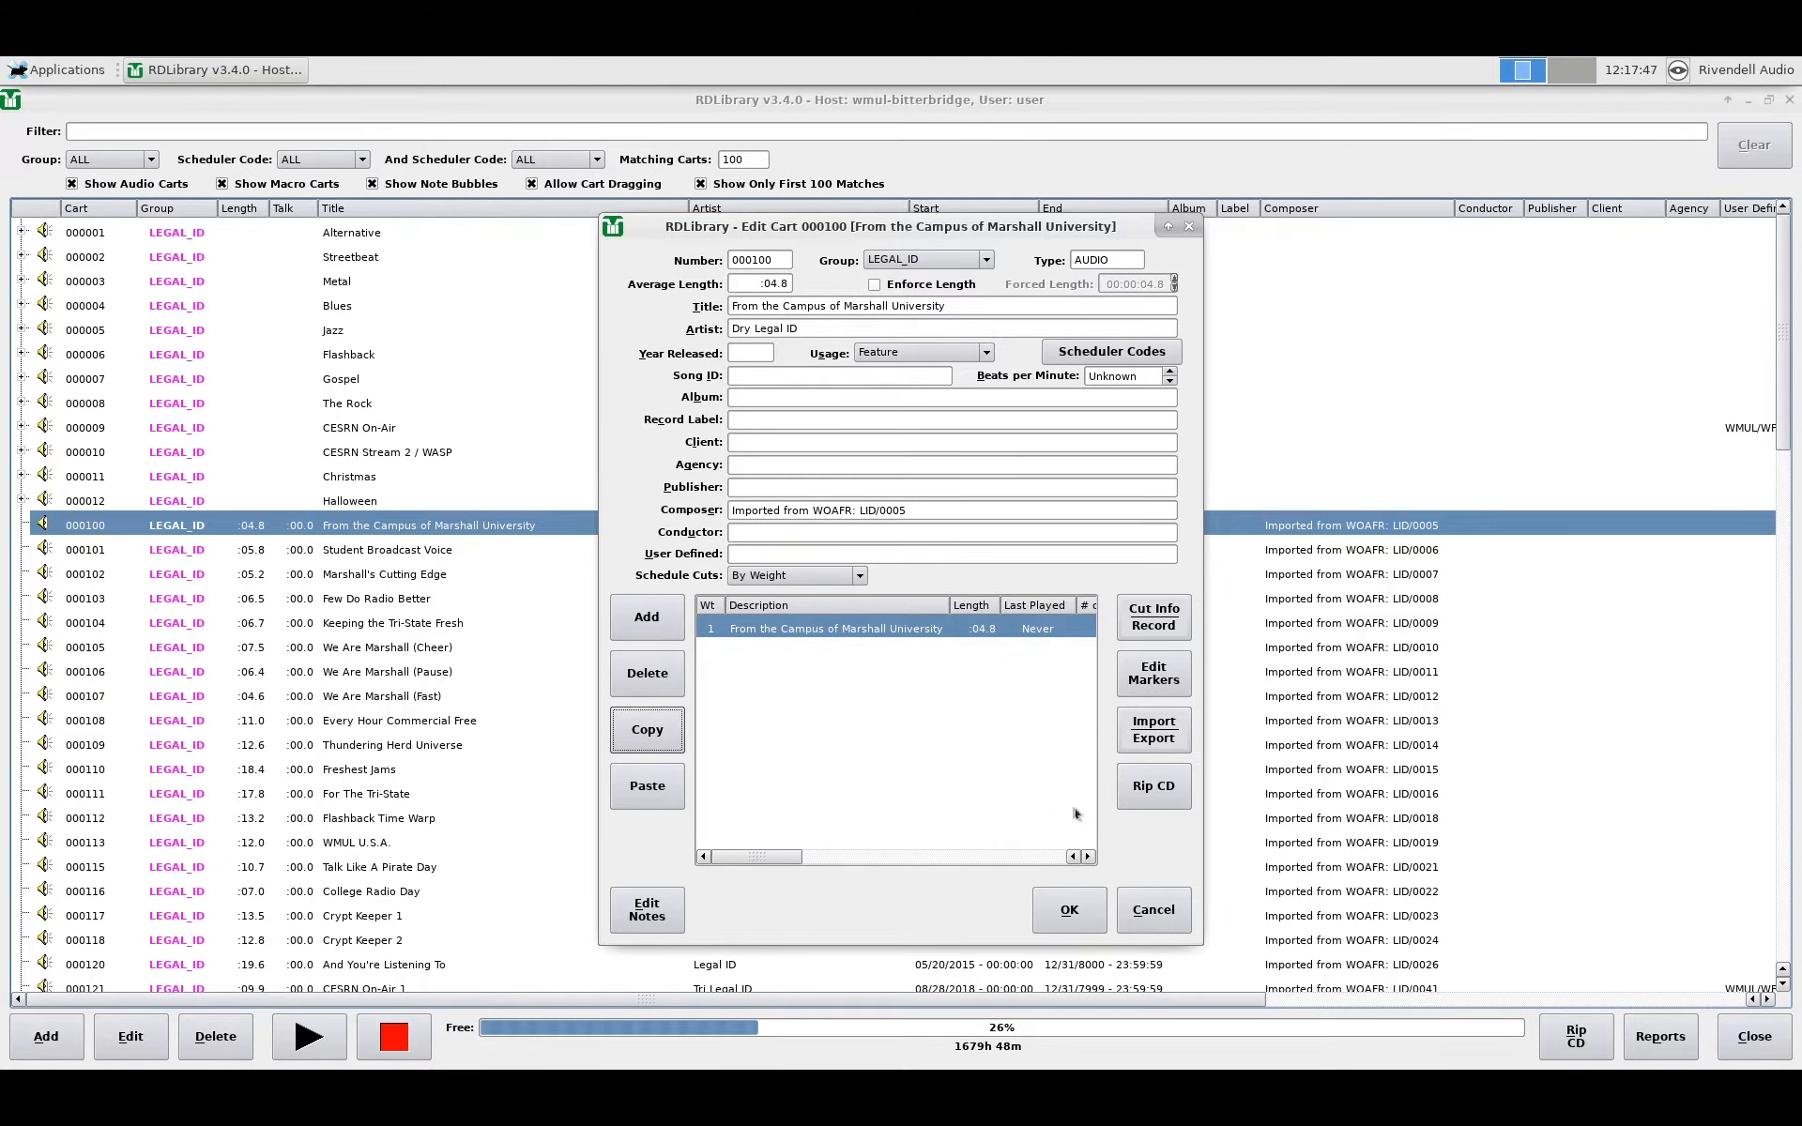
pyautogui.click(1160, 925)
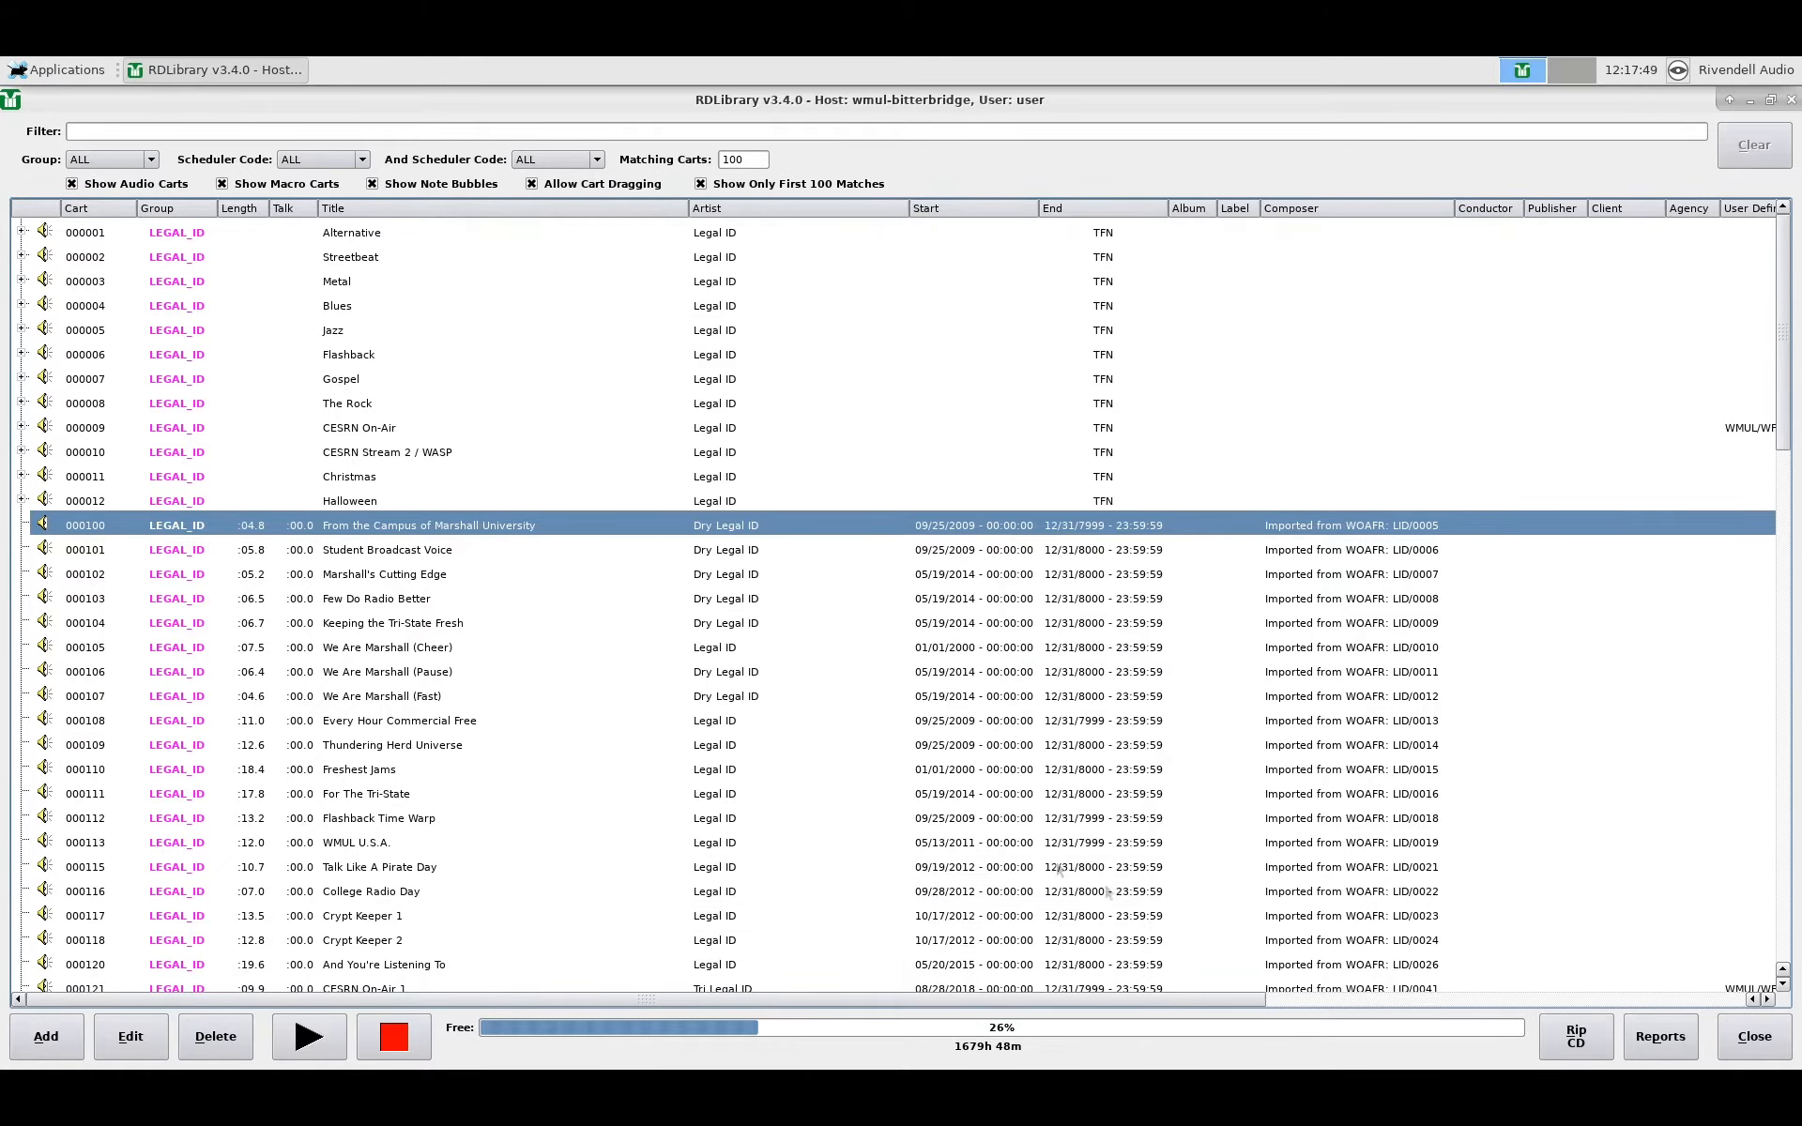
# Step: Add a new Cut 003 to Halloween cart 000012 and paste the copied Marshall University cut into it
pyautogui.doubleClick(465, 502)
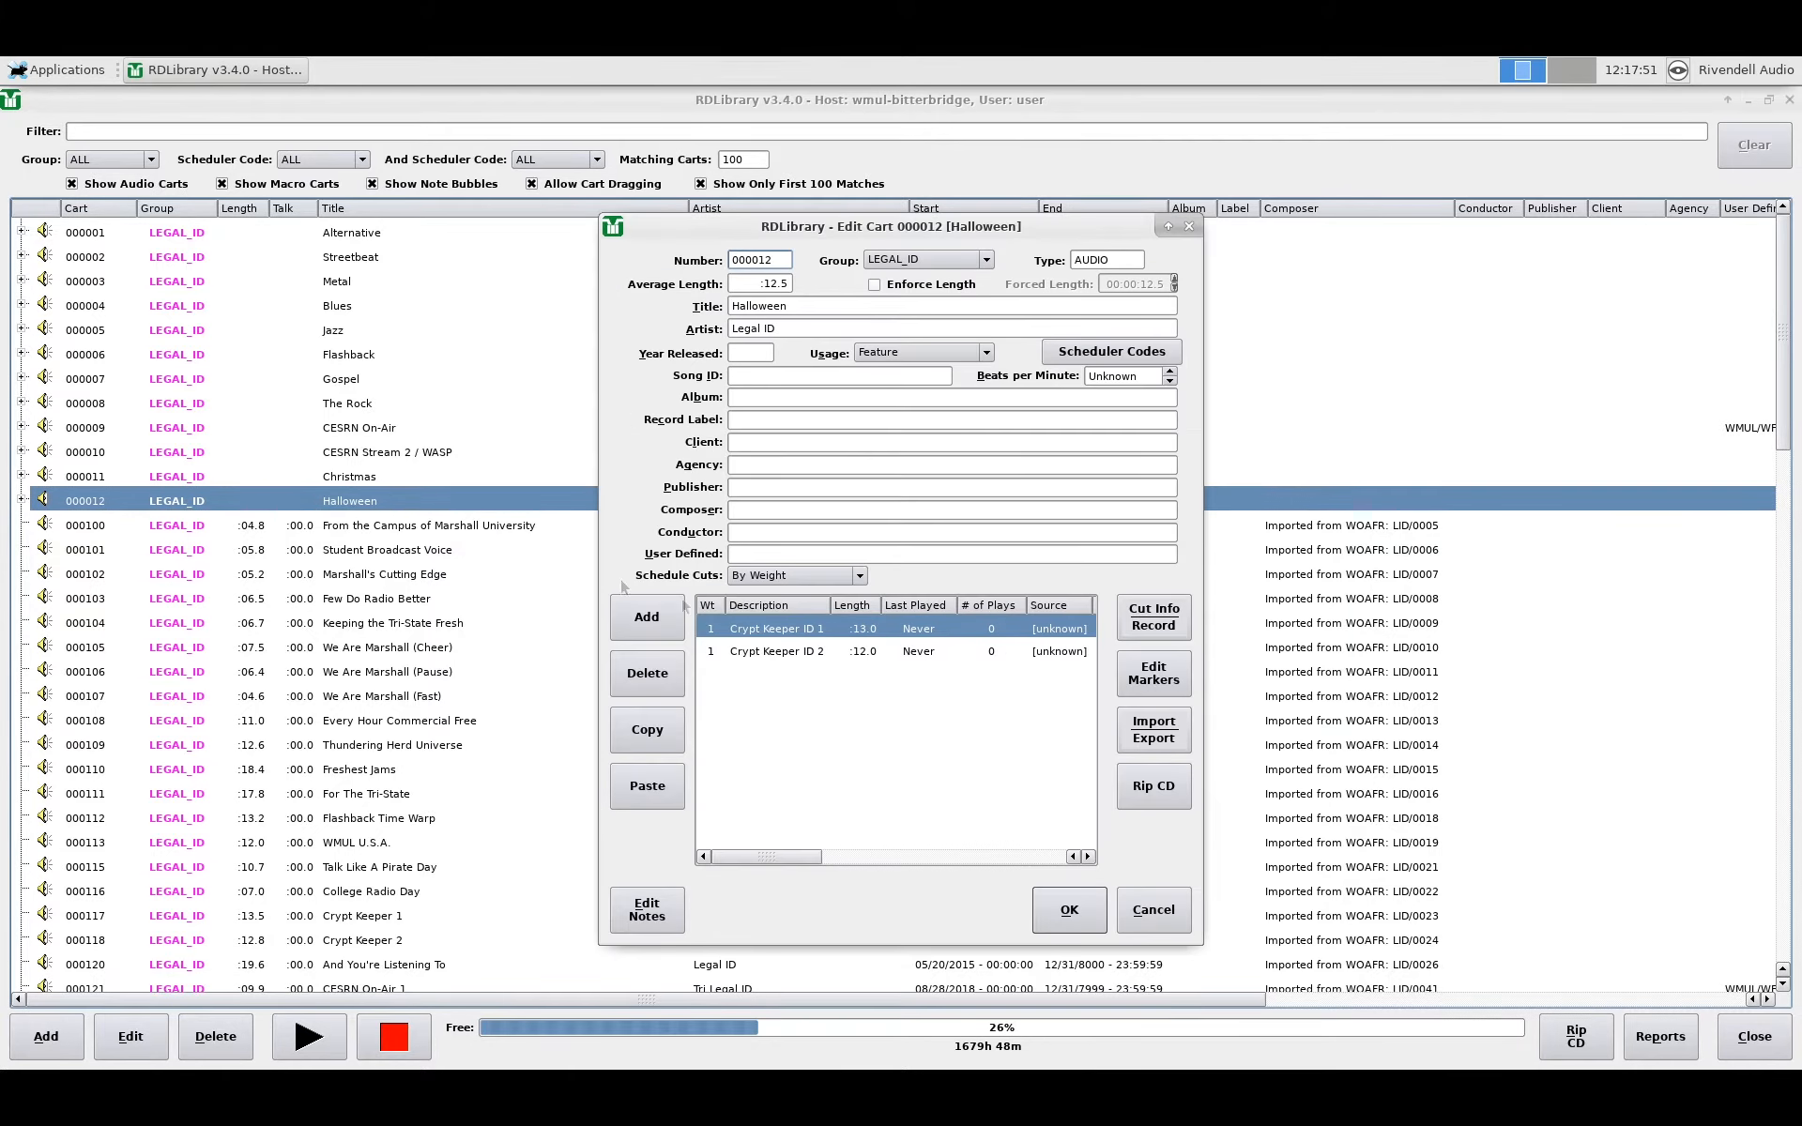
pyautogui.click(650, 633)
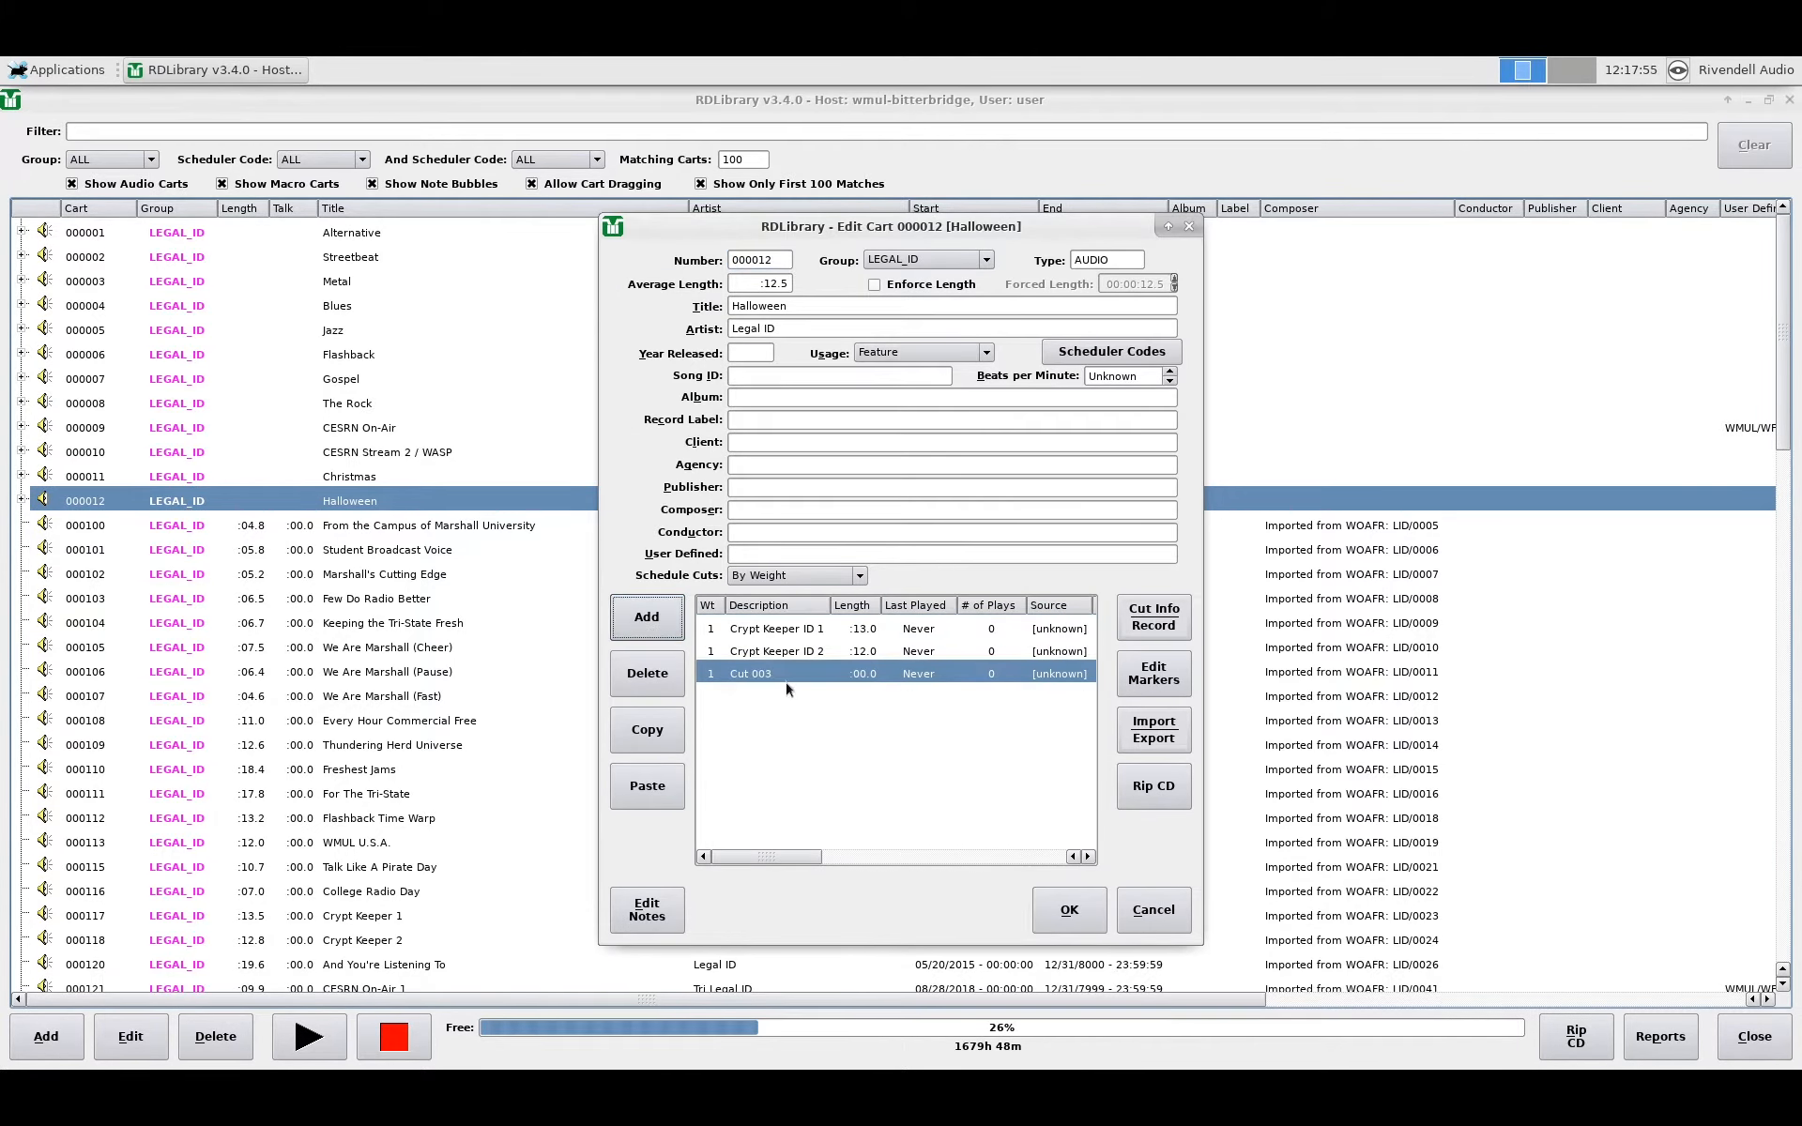
pyautogui.click(657, 789)
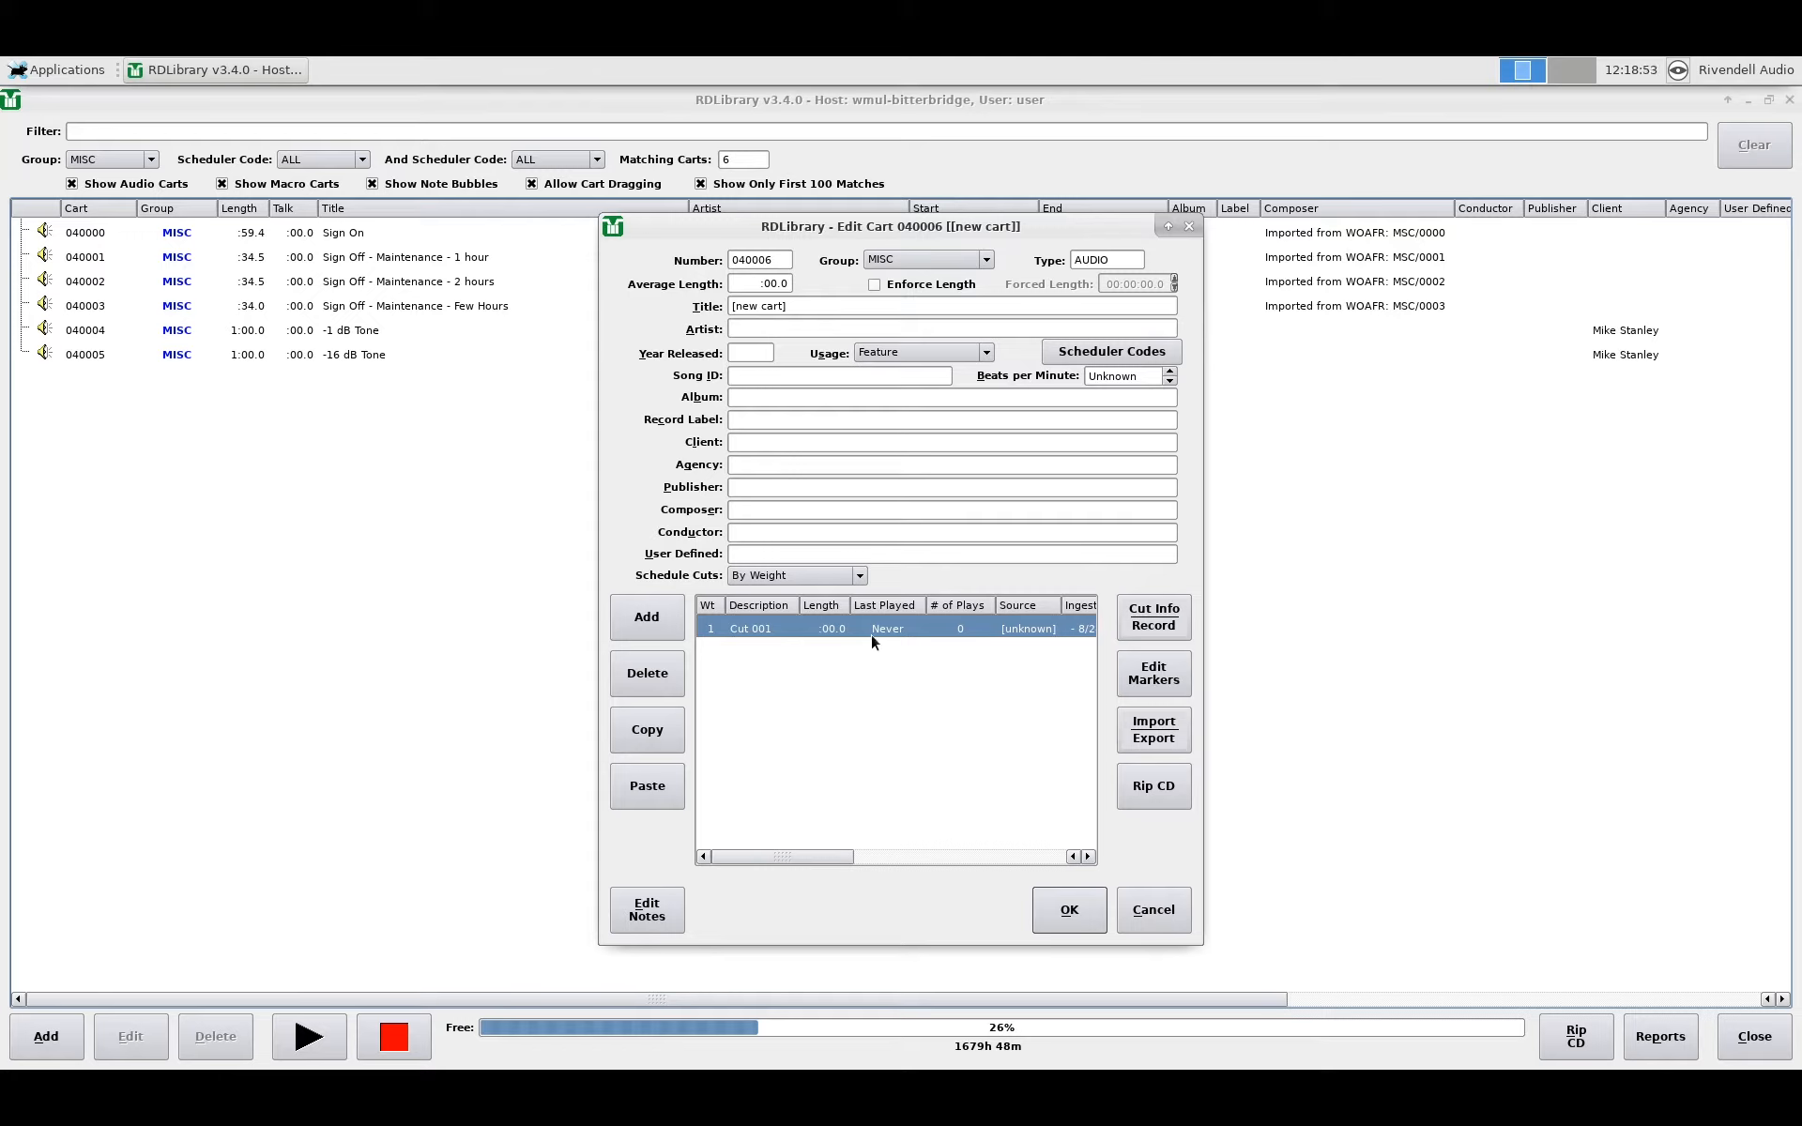
# Step: Open Cut 001 of cart 040006 for recording, leaving Record Mode on Manual
pyautogui.click(1160, 616)
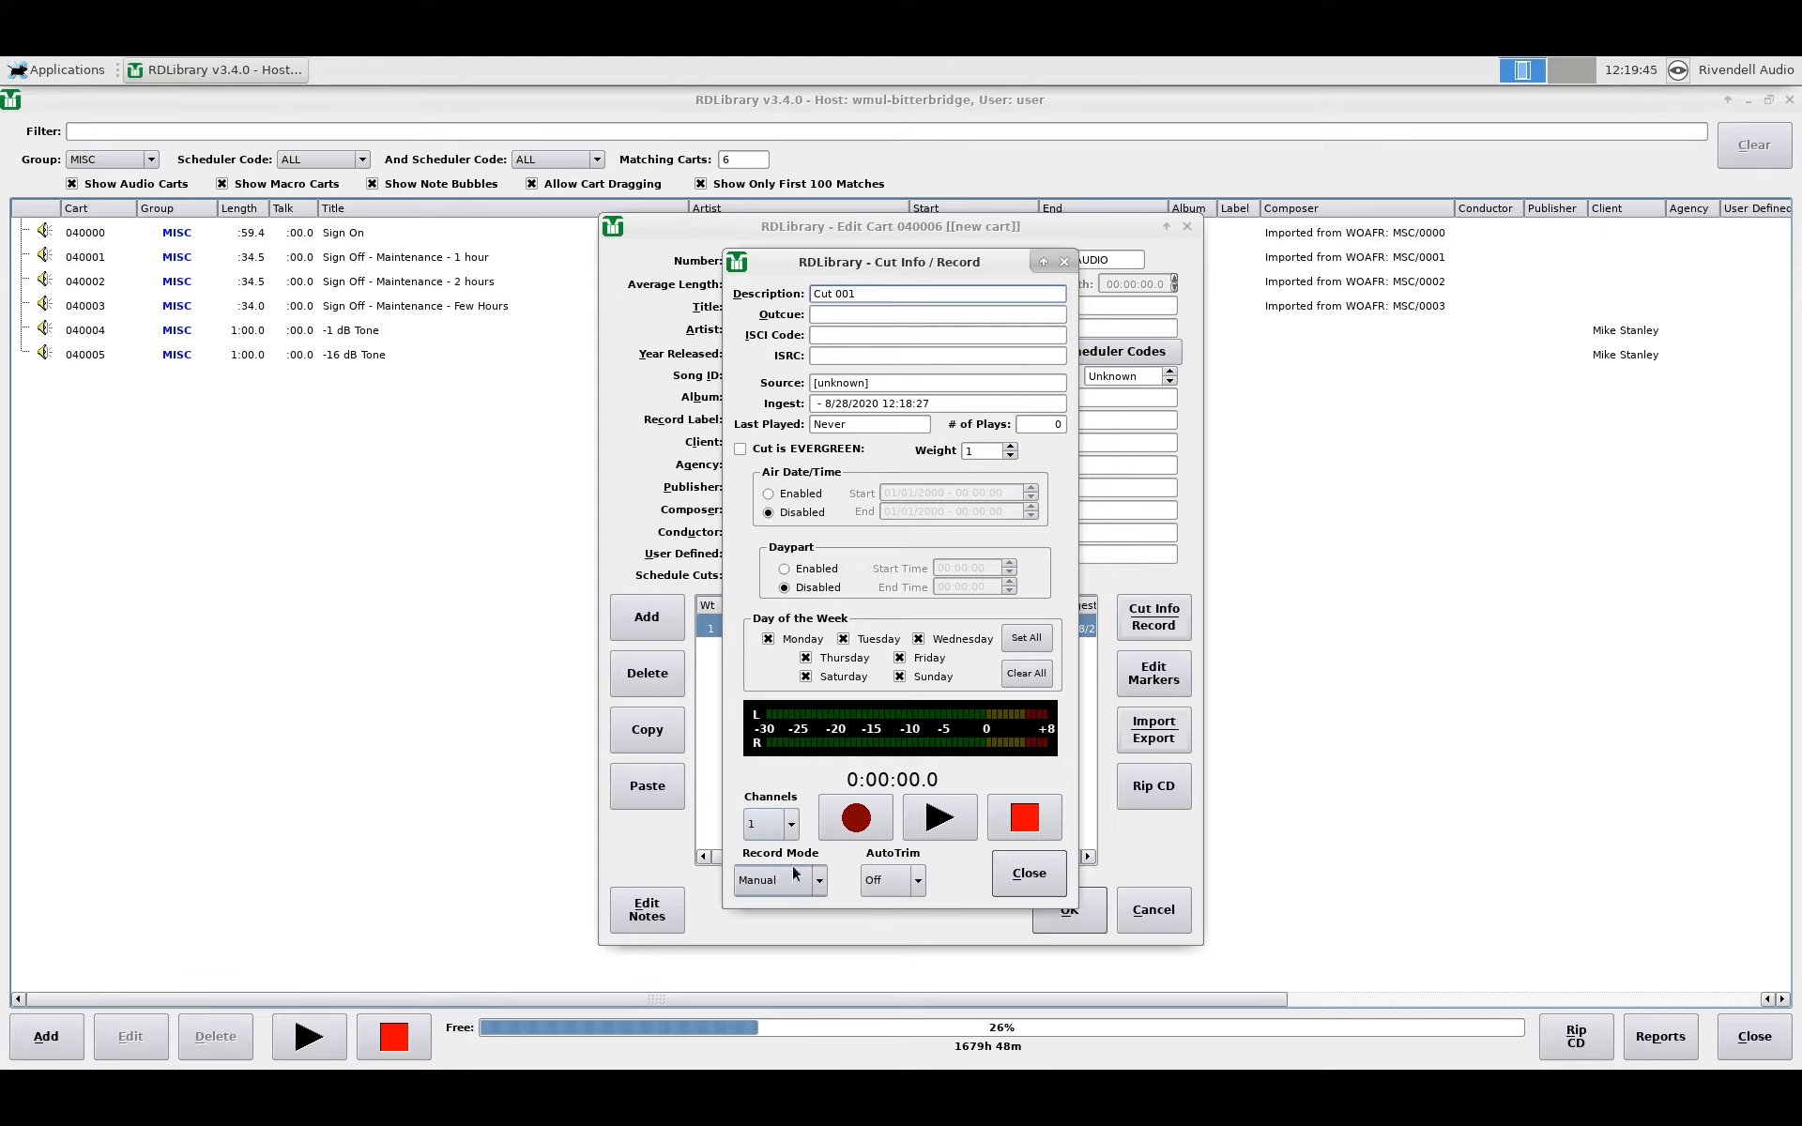
pyautogui.click(794, 874)
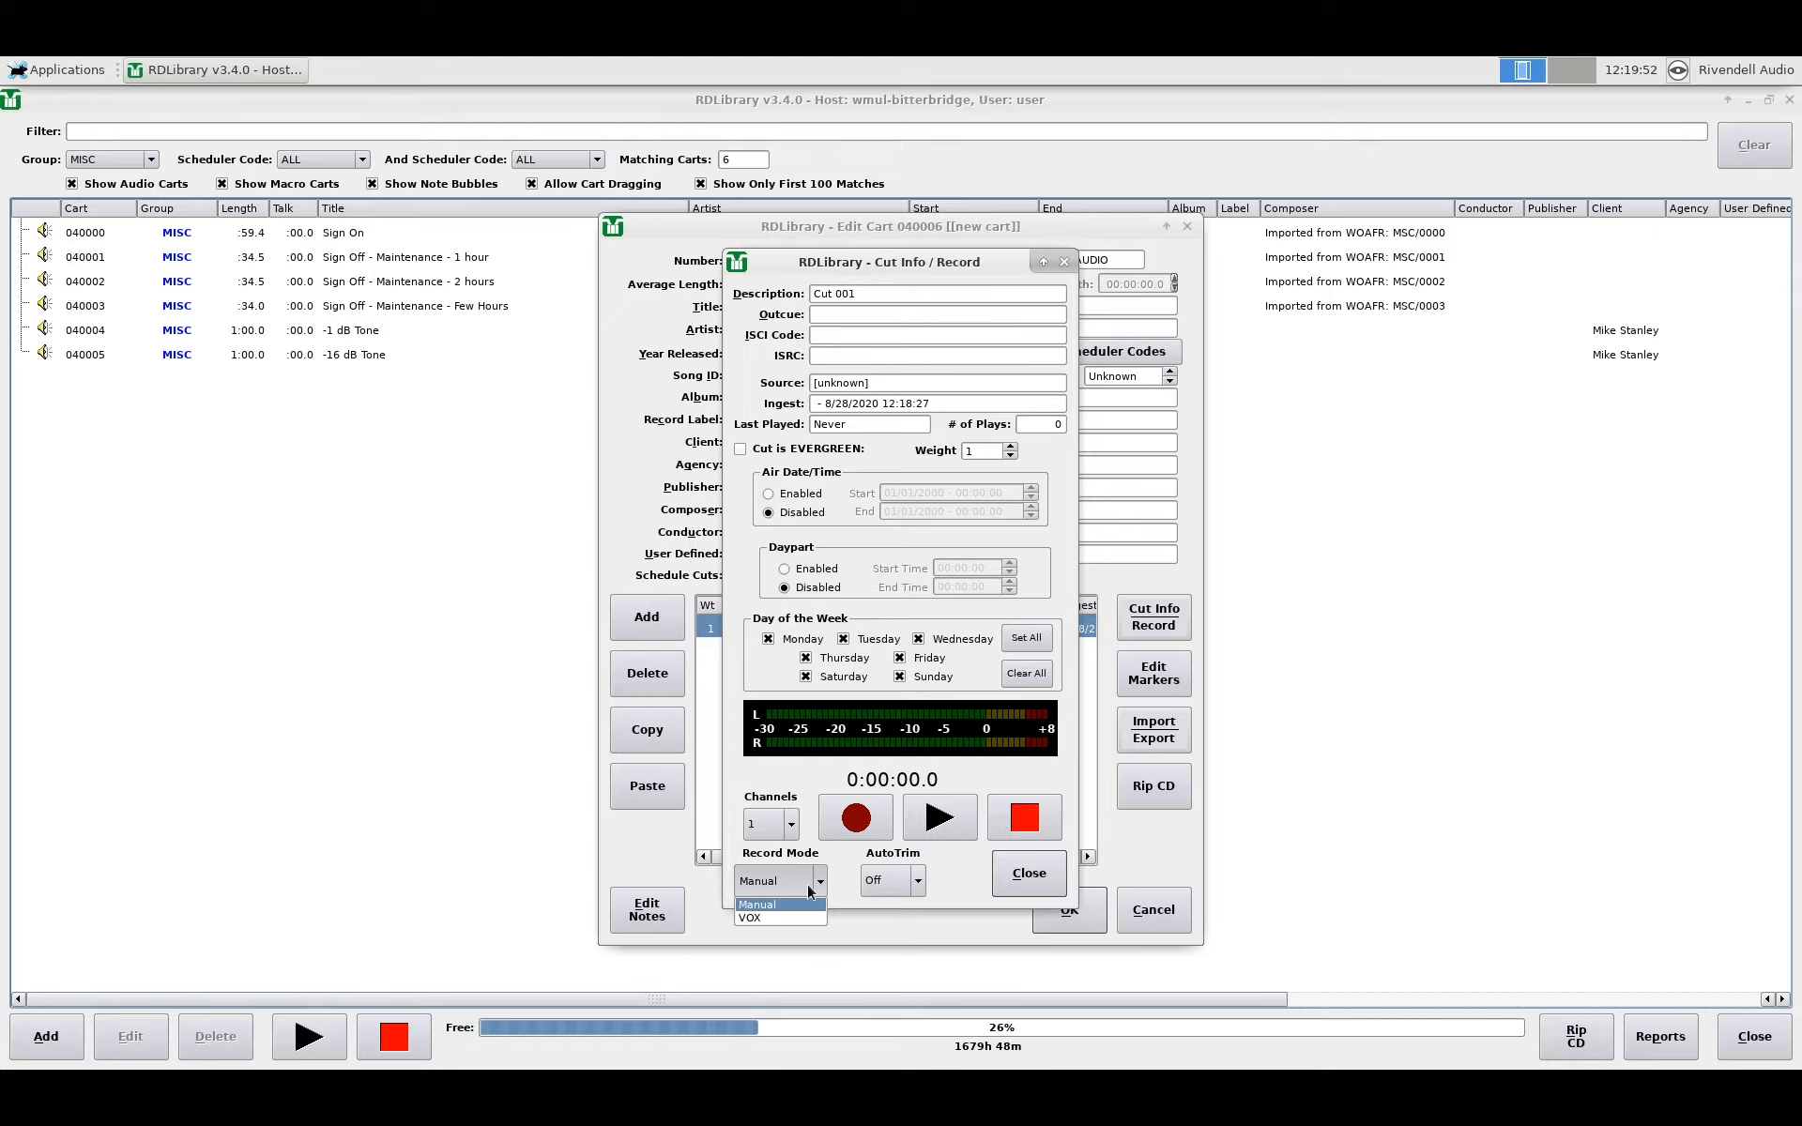
pyautogui.click(811, 891)
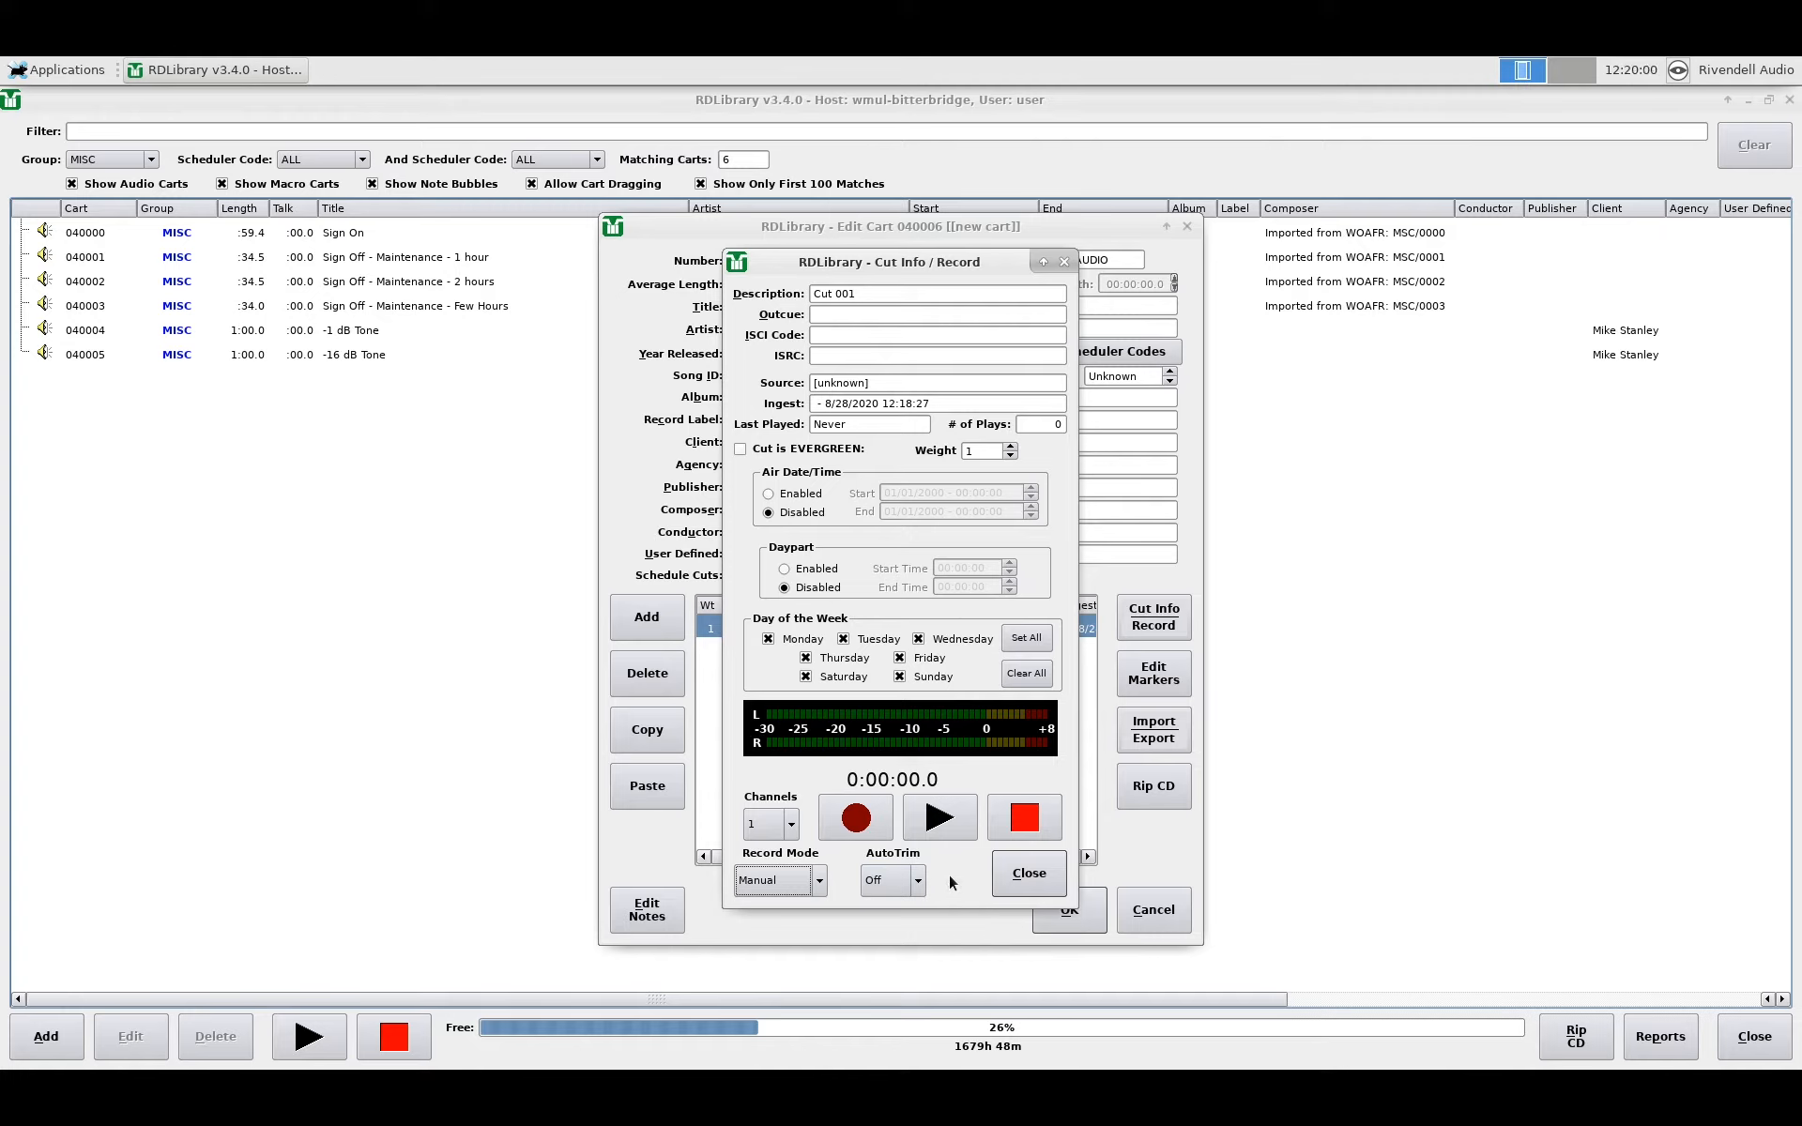
# Step: Record a short clip into Cut 001 of cart 040006, then play it back
pyautogui.click(840, 830)
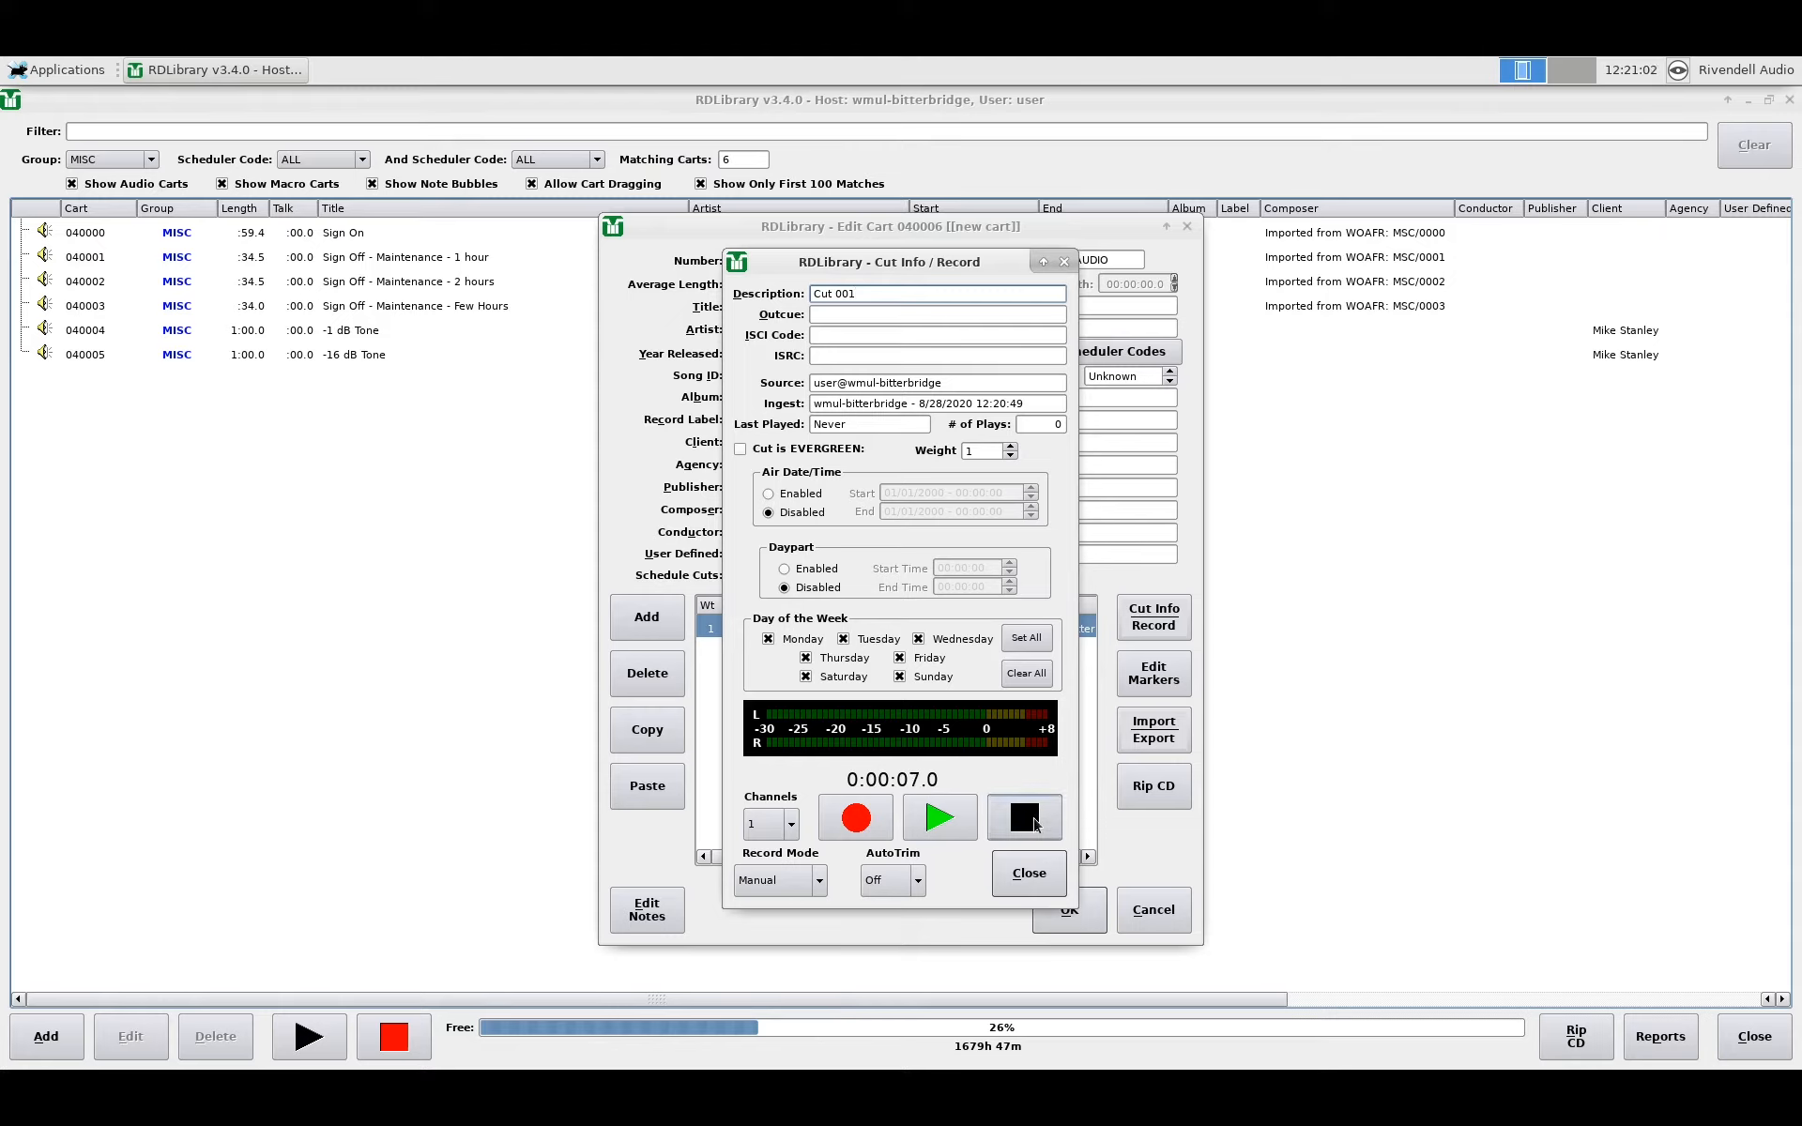
pyautogui.click(1036, 824)
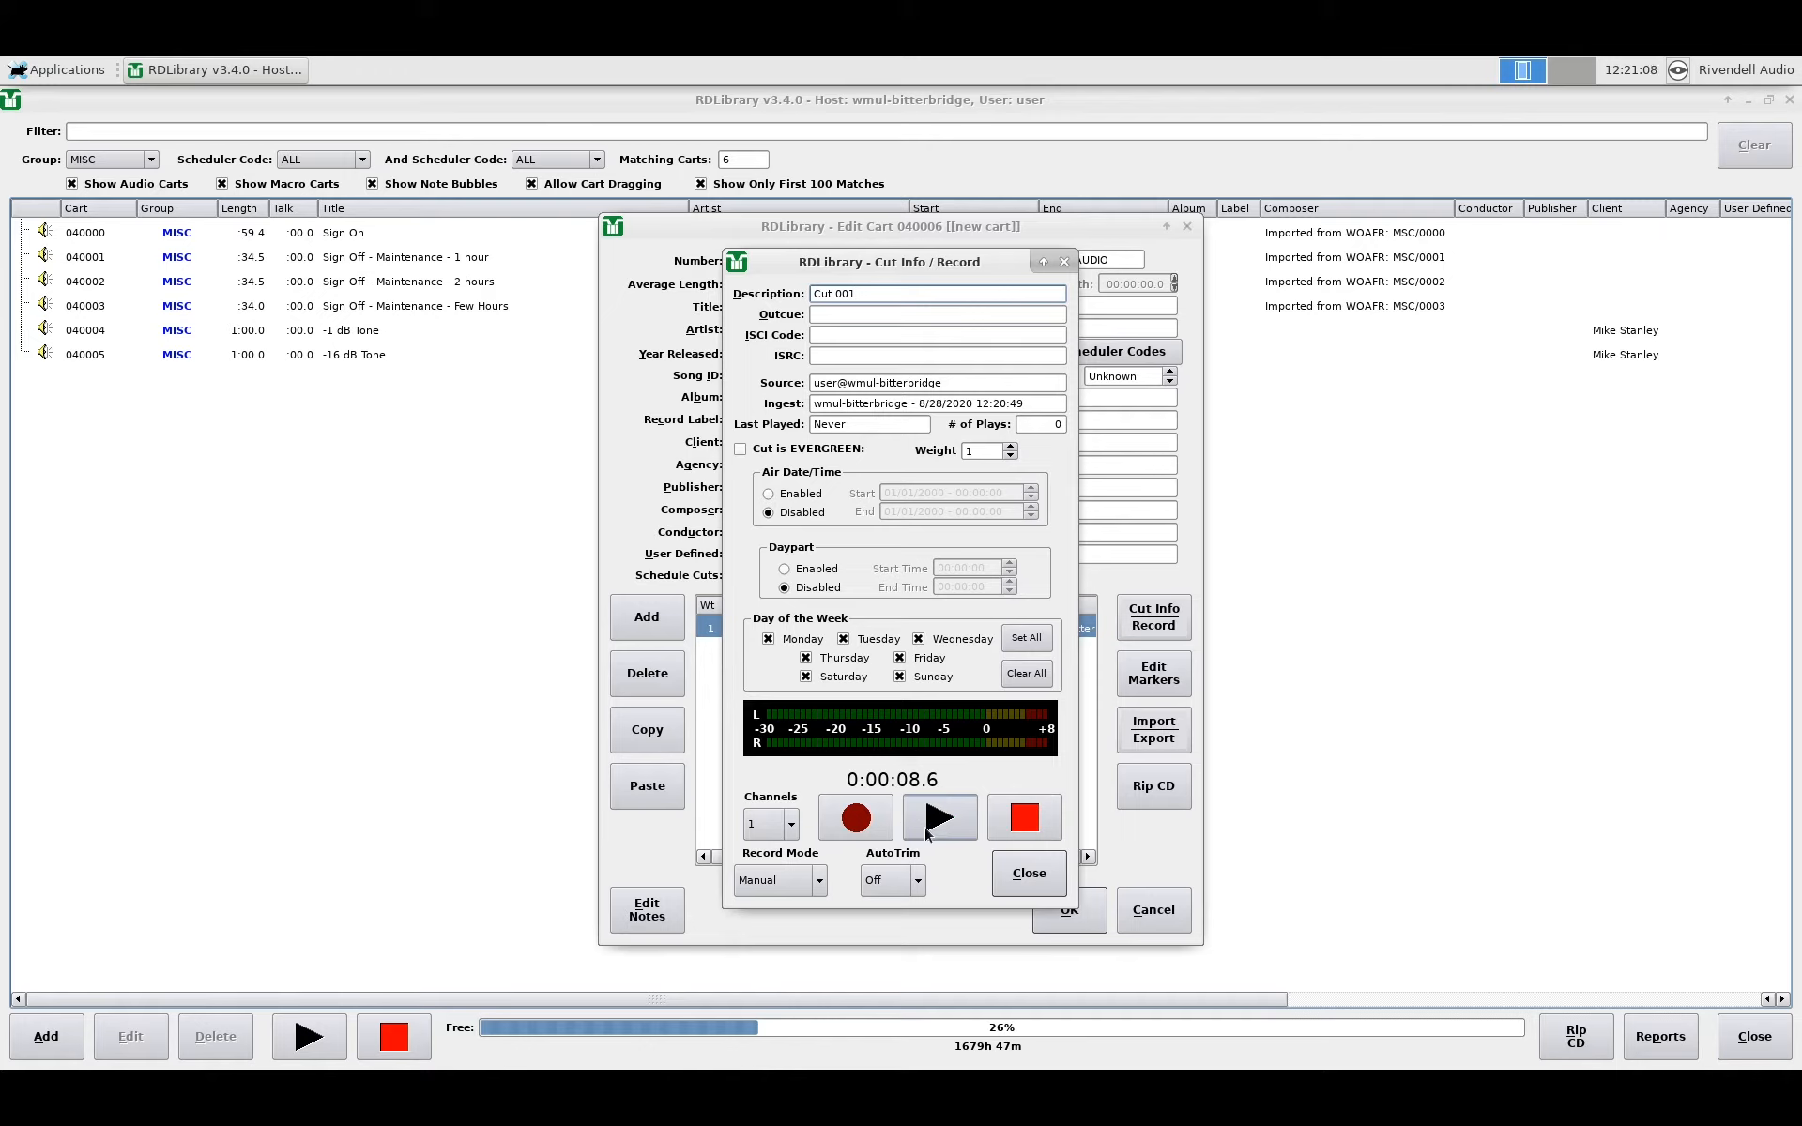
pyautogui.click(927, 824)
pyautogui.click(1017, 824)
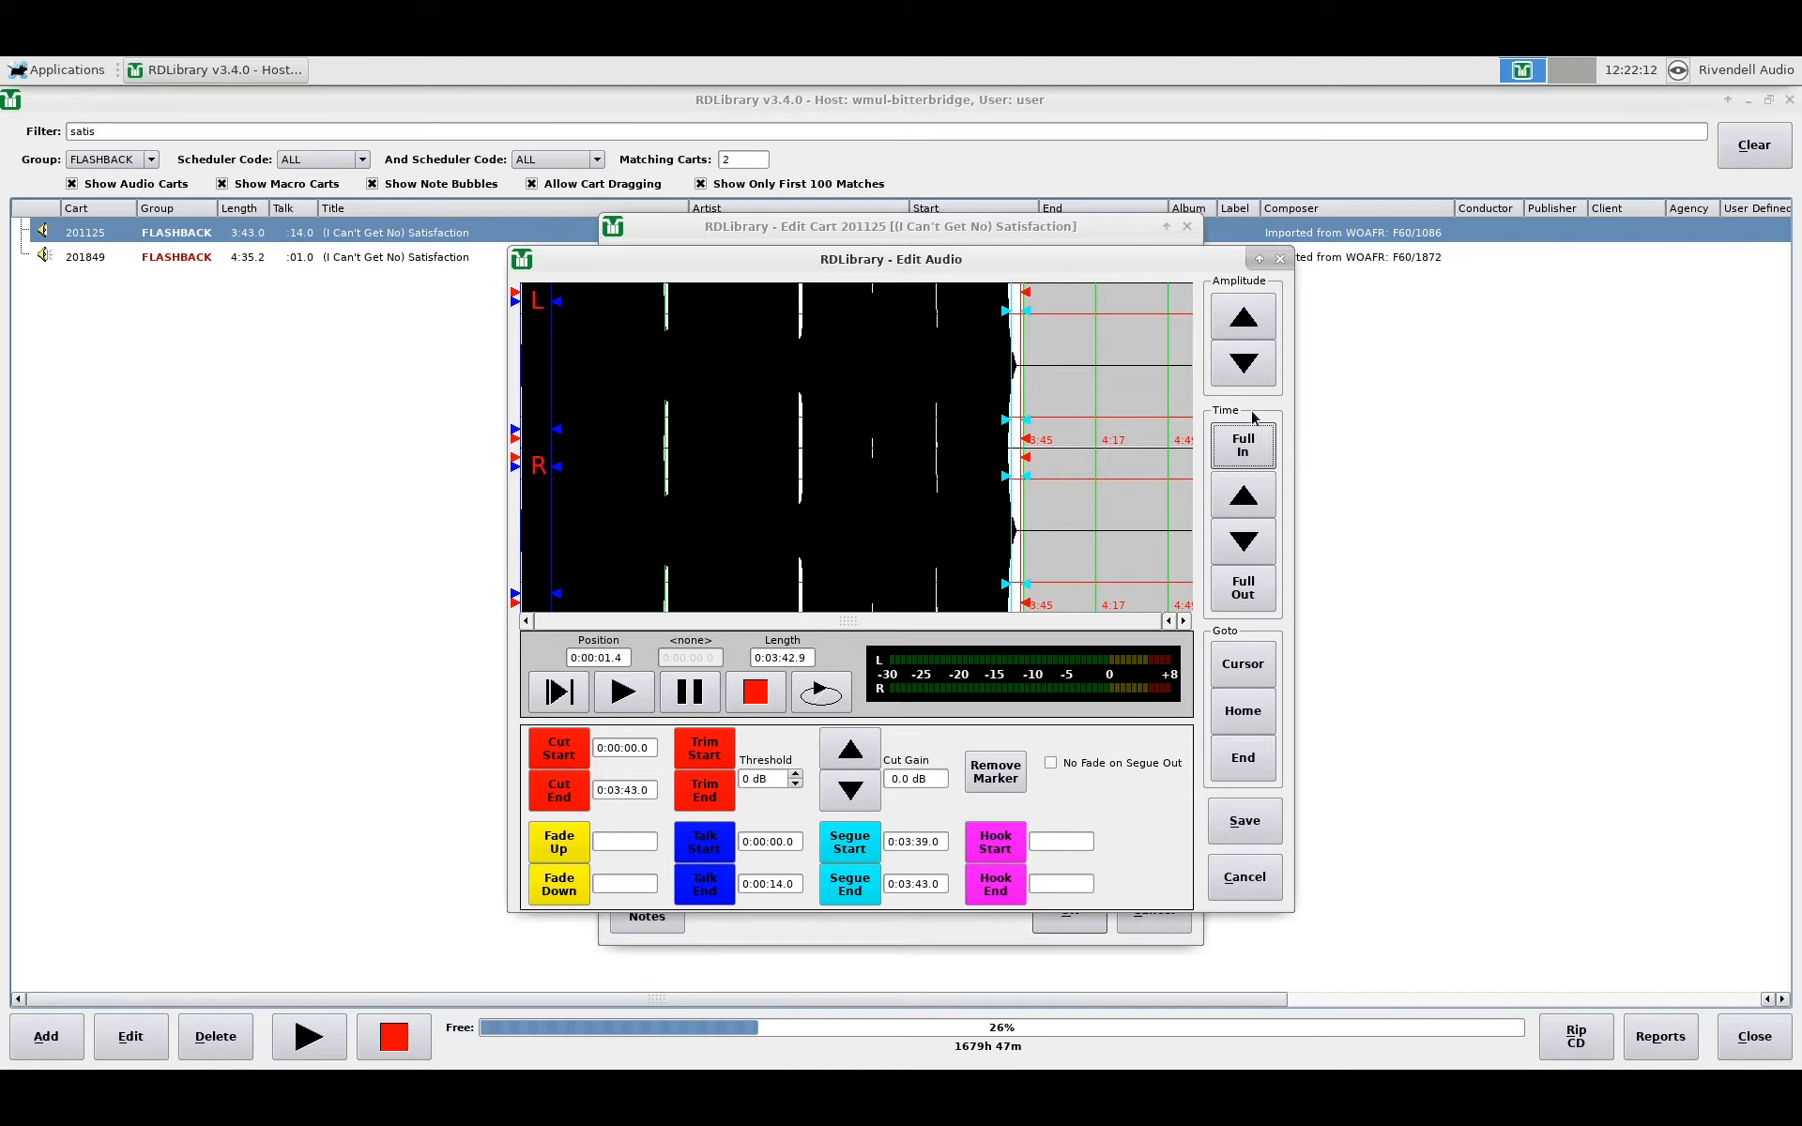
# Step: Adjust the Satisfaction waveform's amplitude and zoom fully in, scrolling to around 2:29–2:30
pyautogui.click(1243, 319)
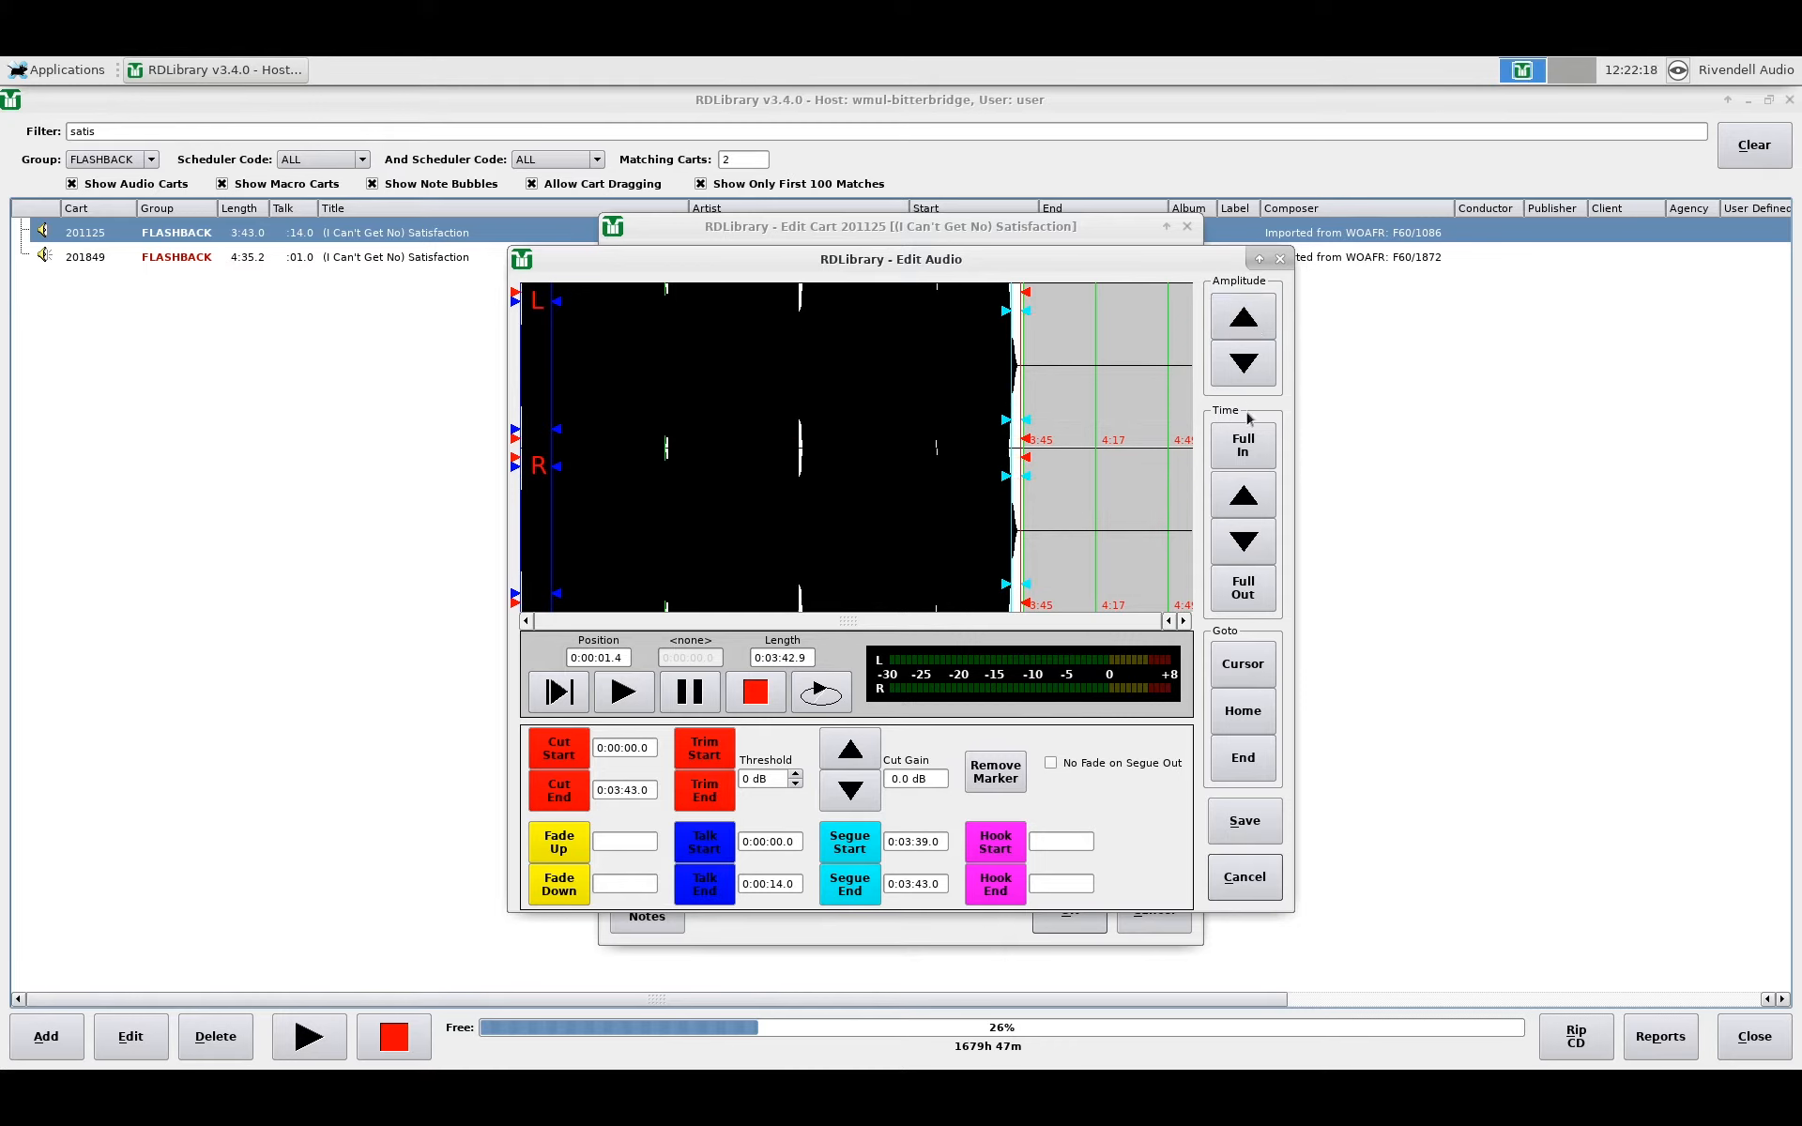
pyautogui.click(1237, 378)
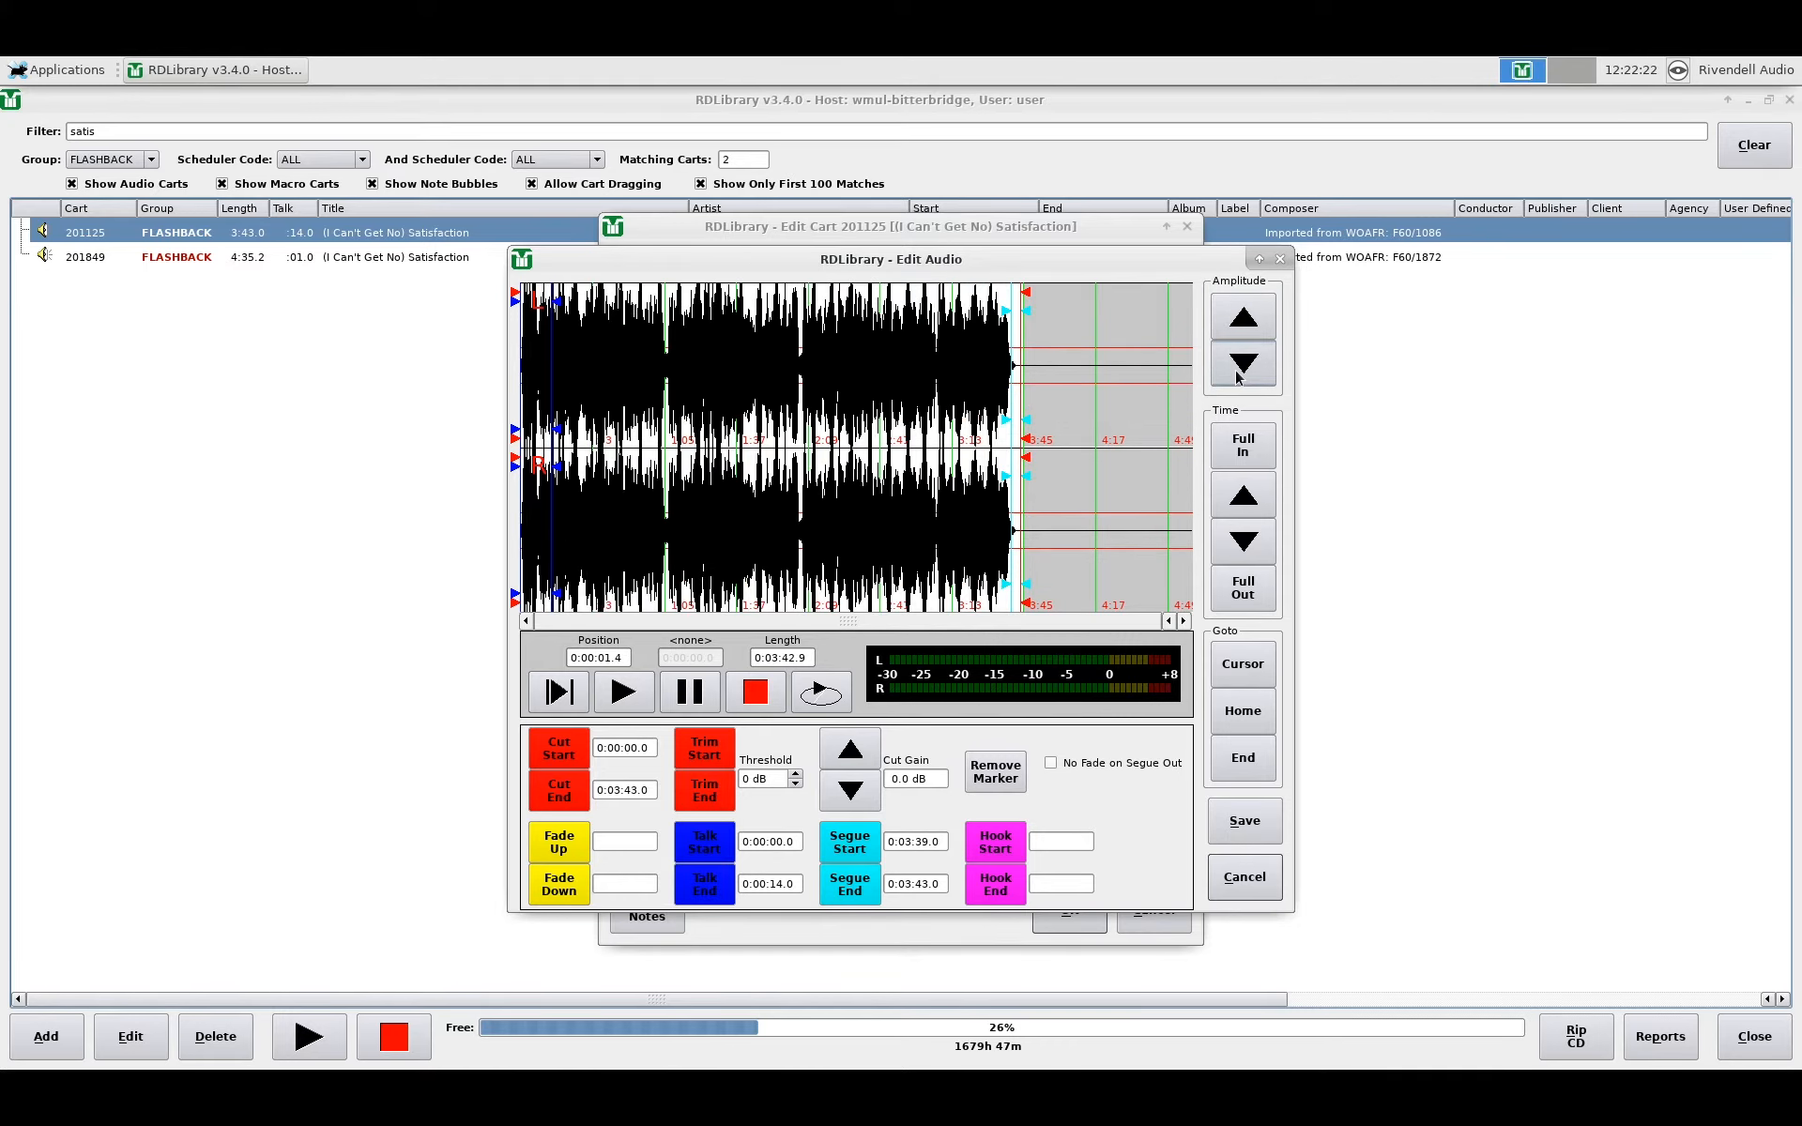
pyautogui.click(1242, 460)
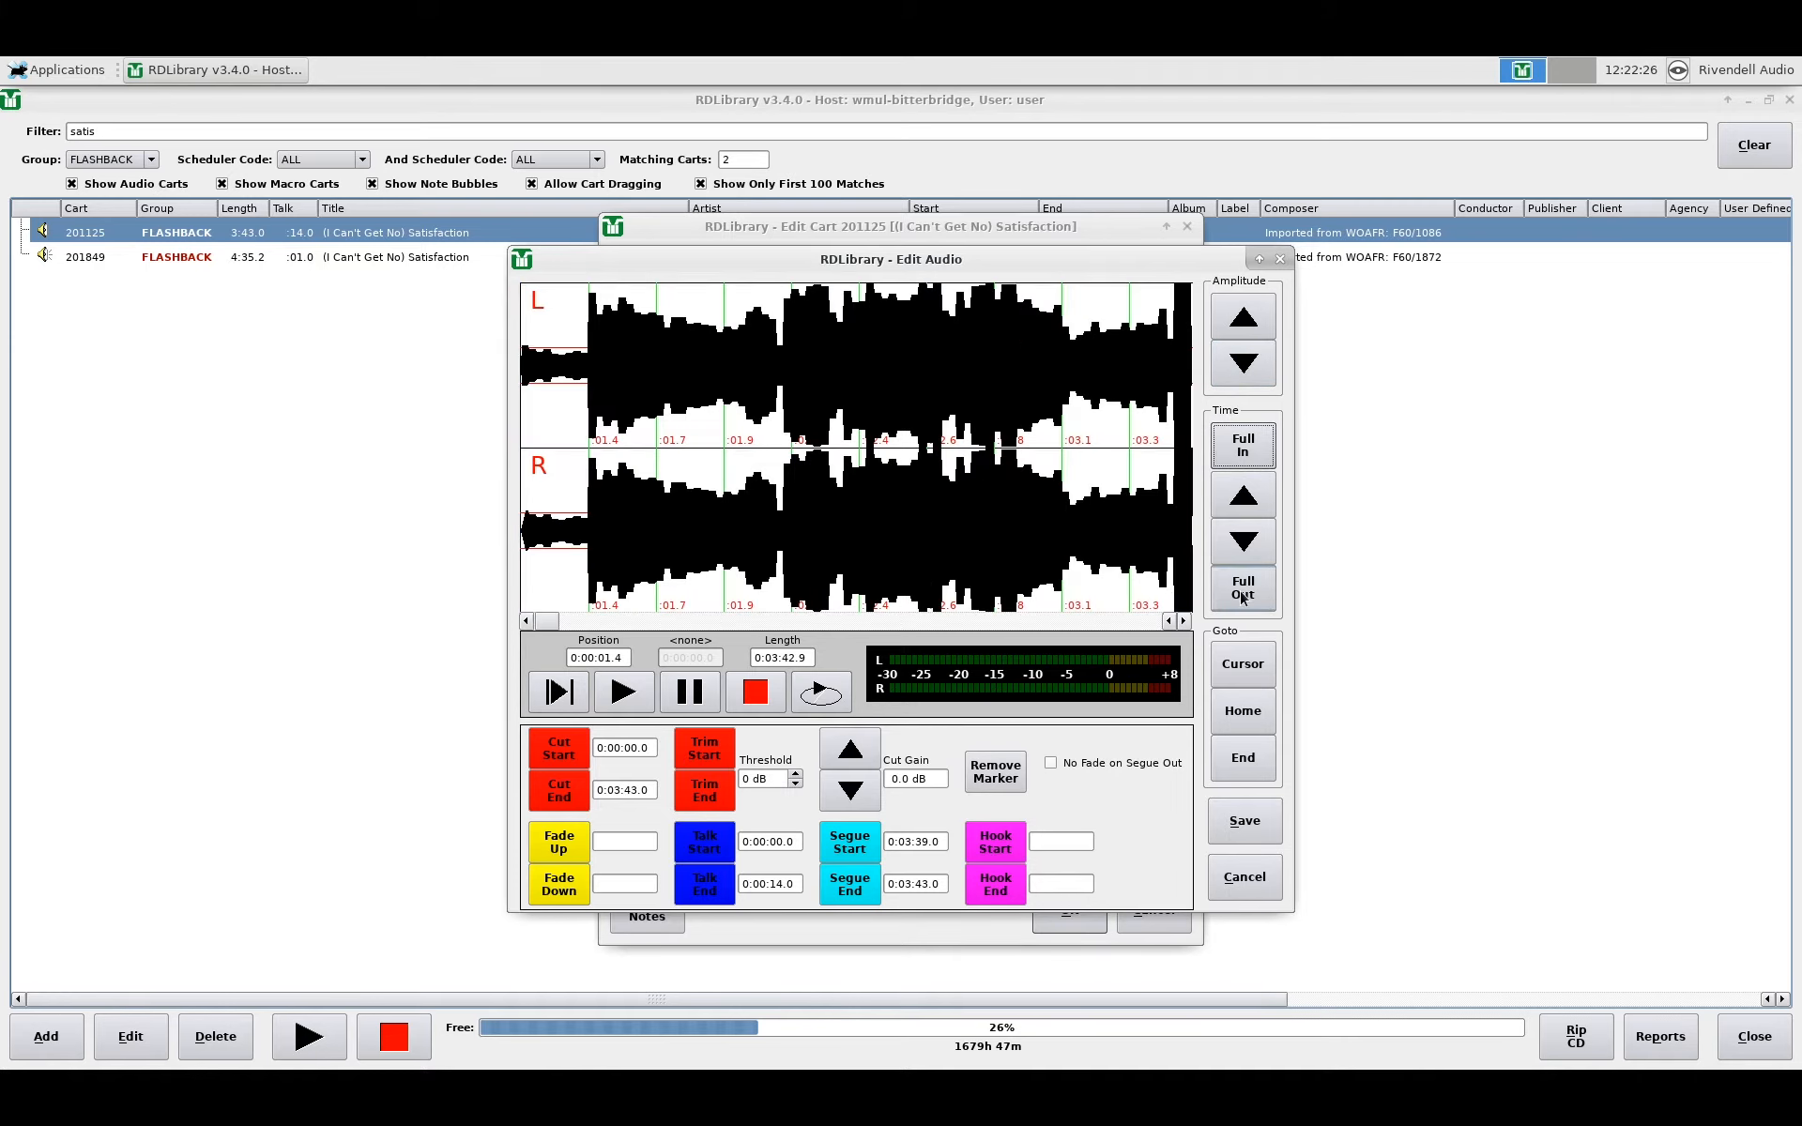
pyautogui.click(1242, 598)
pyautogui.click(1236, 438)
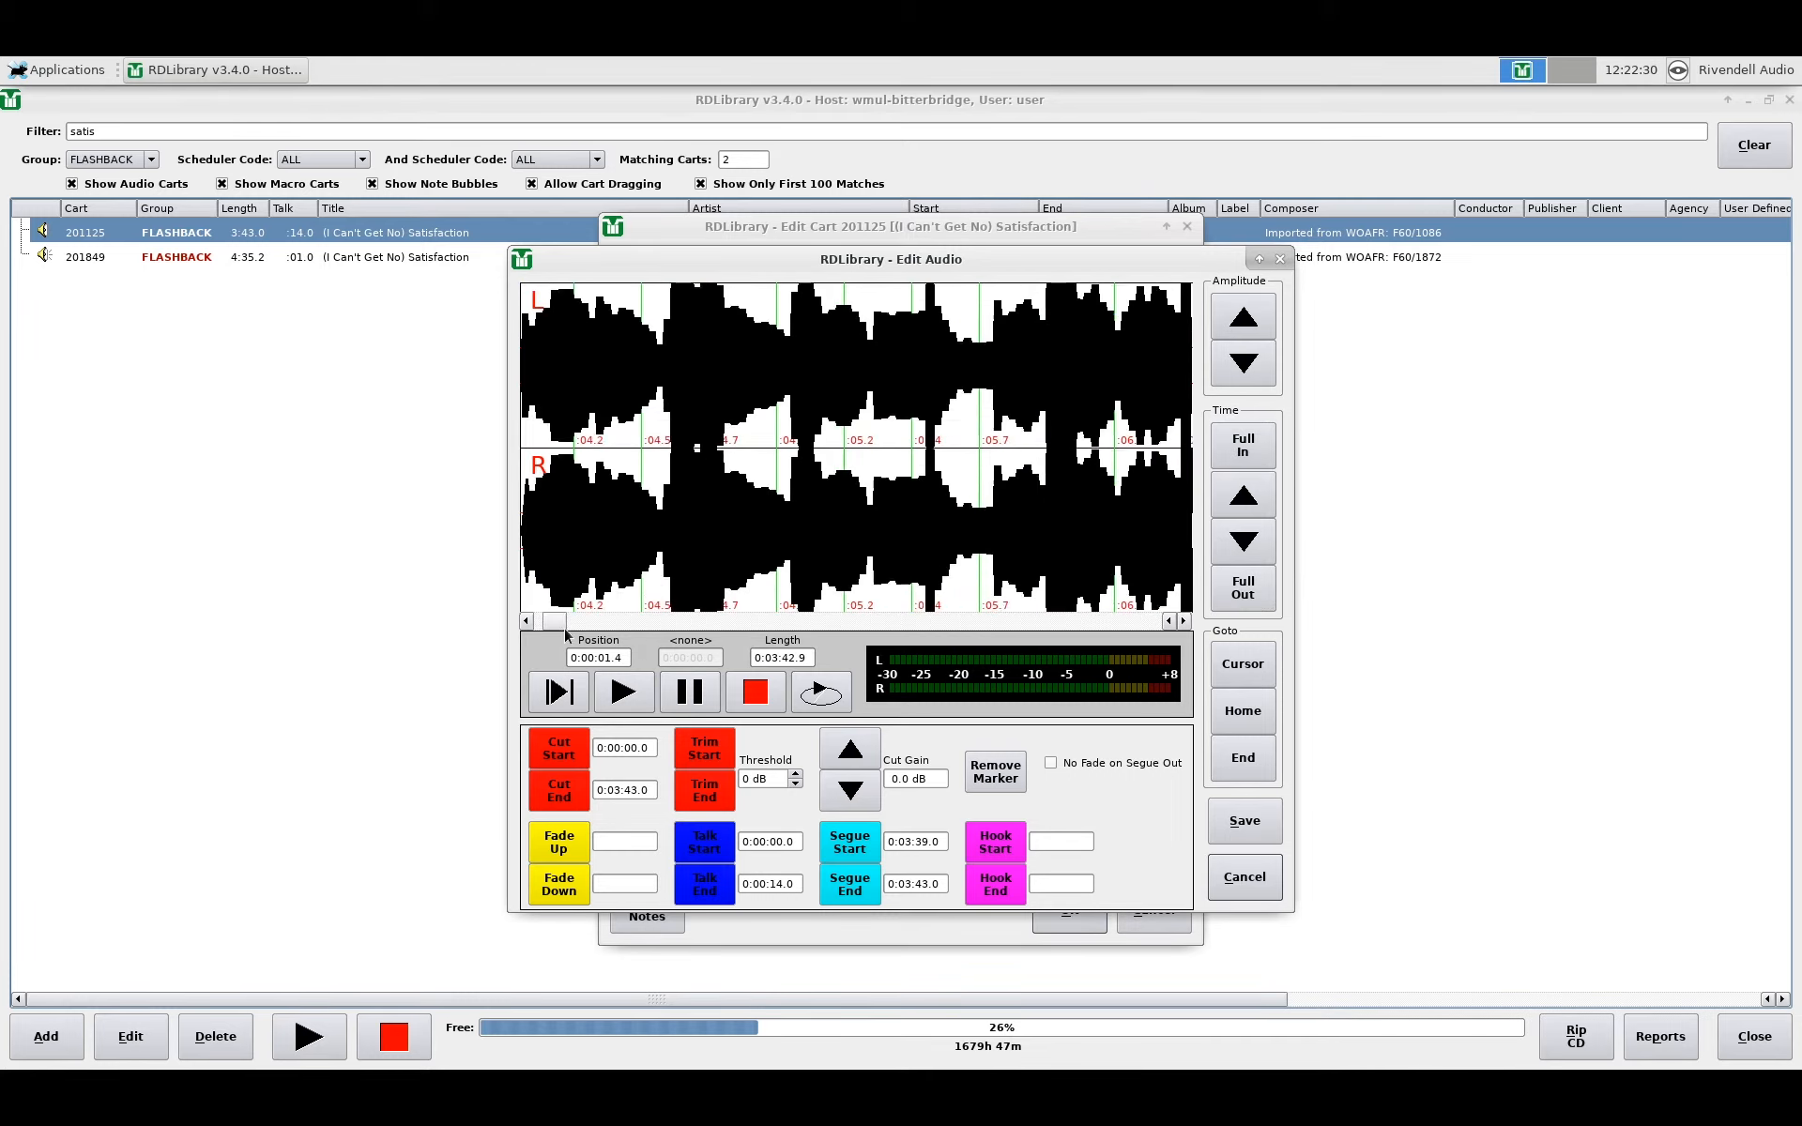
pyautogui.moveTo(566, 636); pyautogui.dragTo(959, 639)
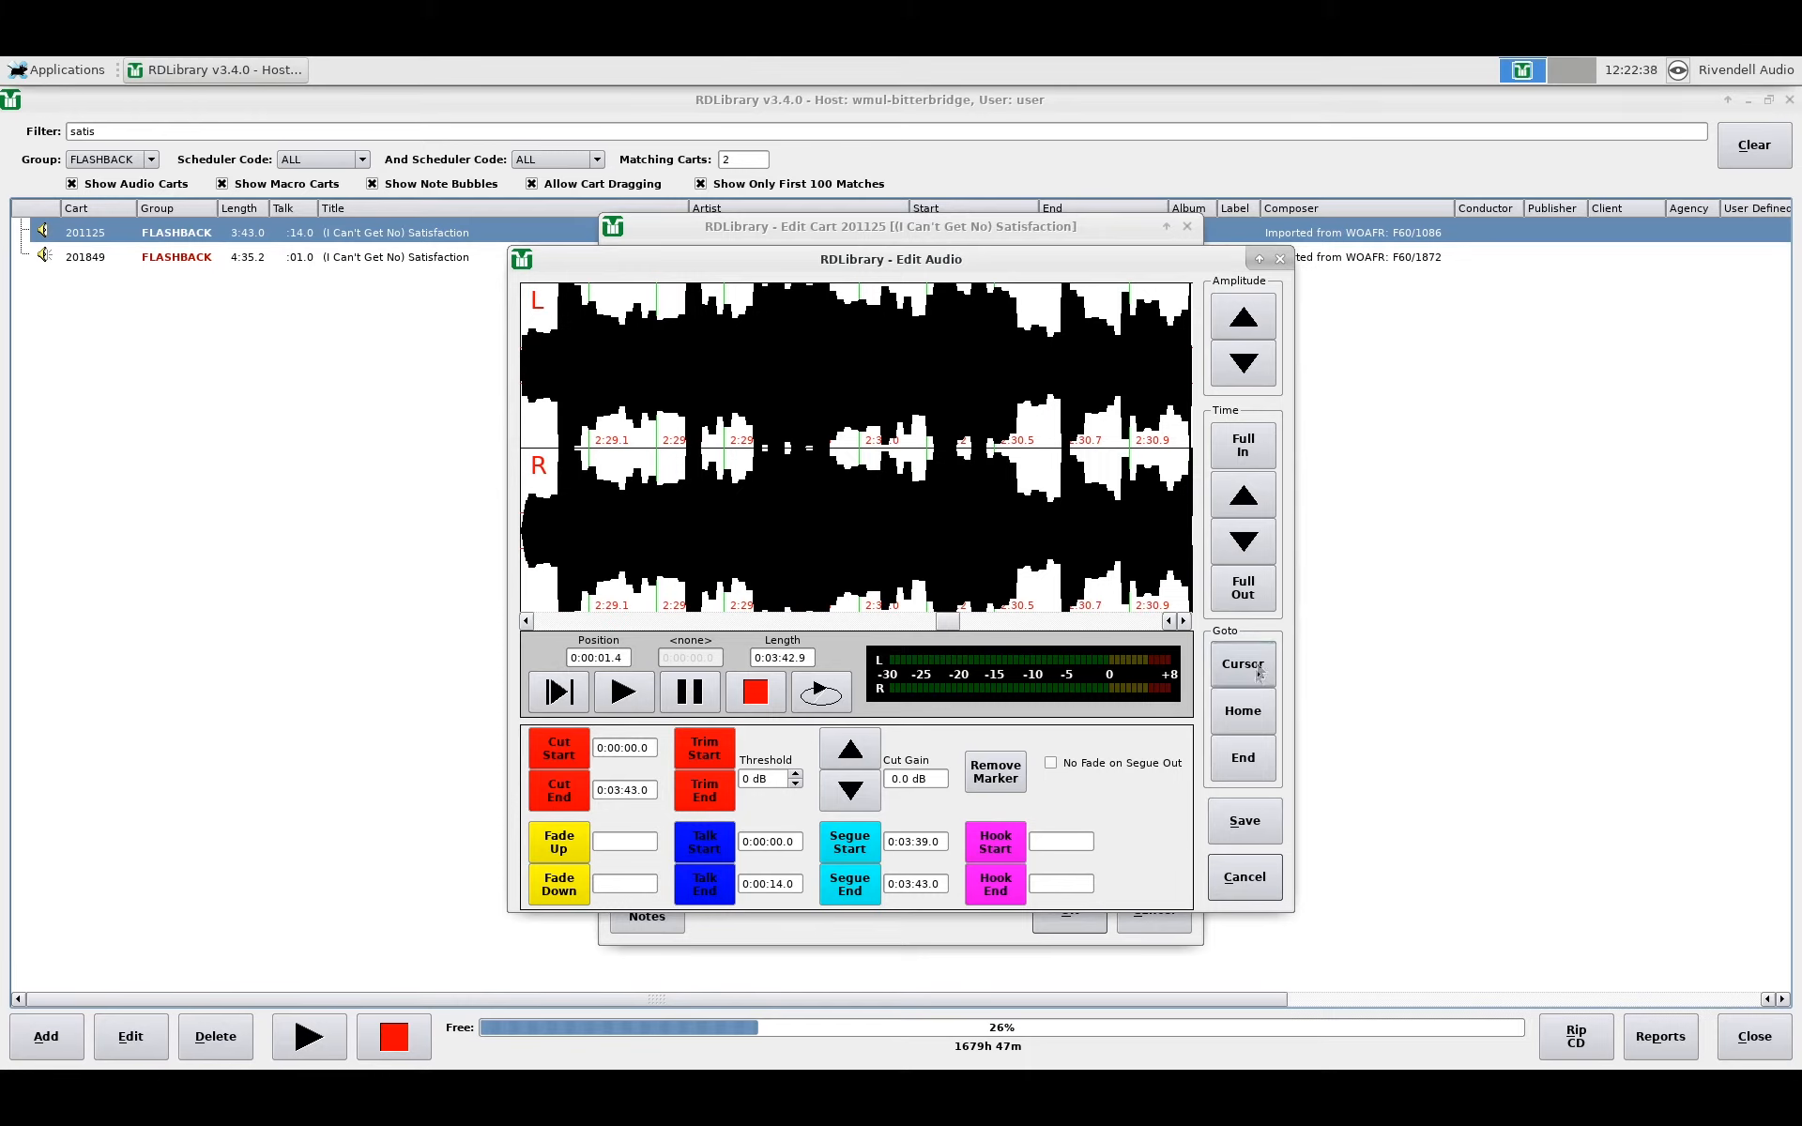
# Step: Move the Satisfaction segue start marker to 0:03:37.2, leaving segue end at 0:03:43.0
pyautogui.click(1250, 716)
pyautogui.click(1249, 759)
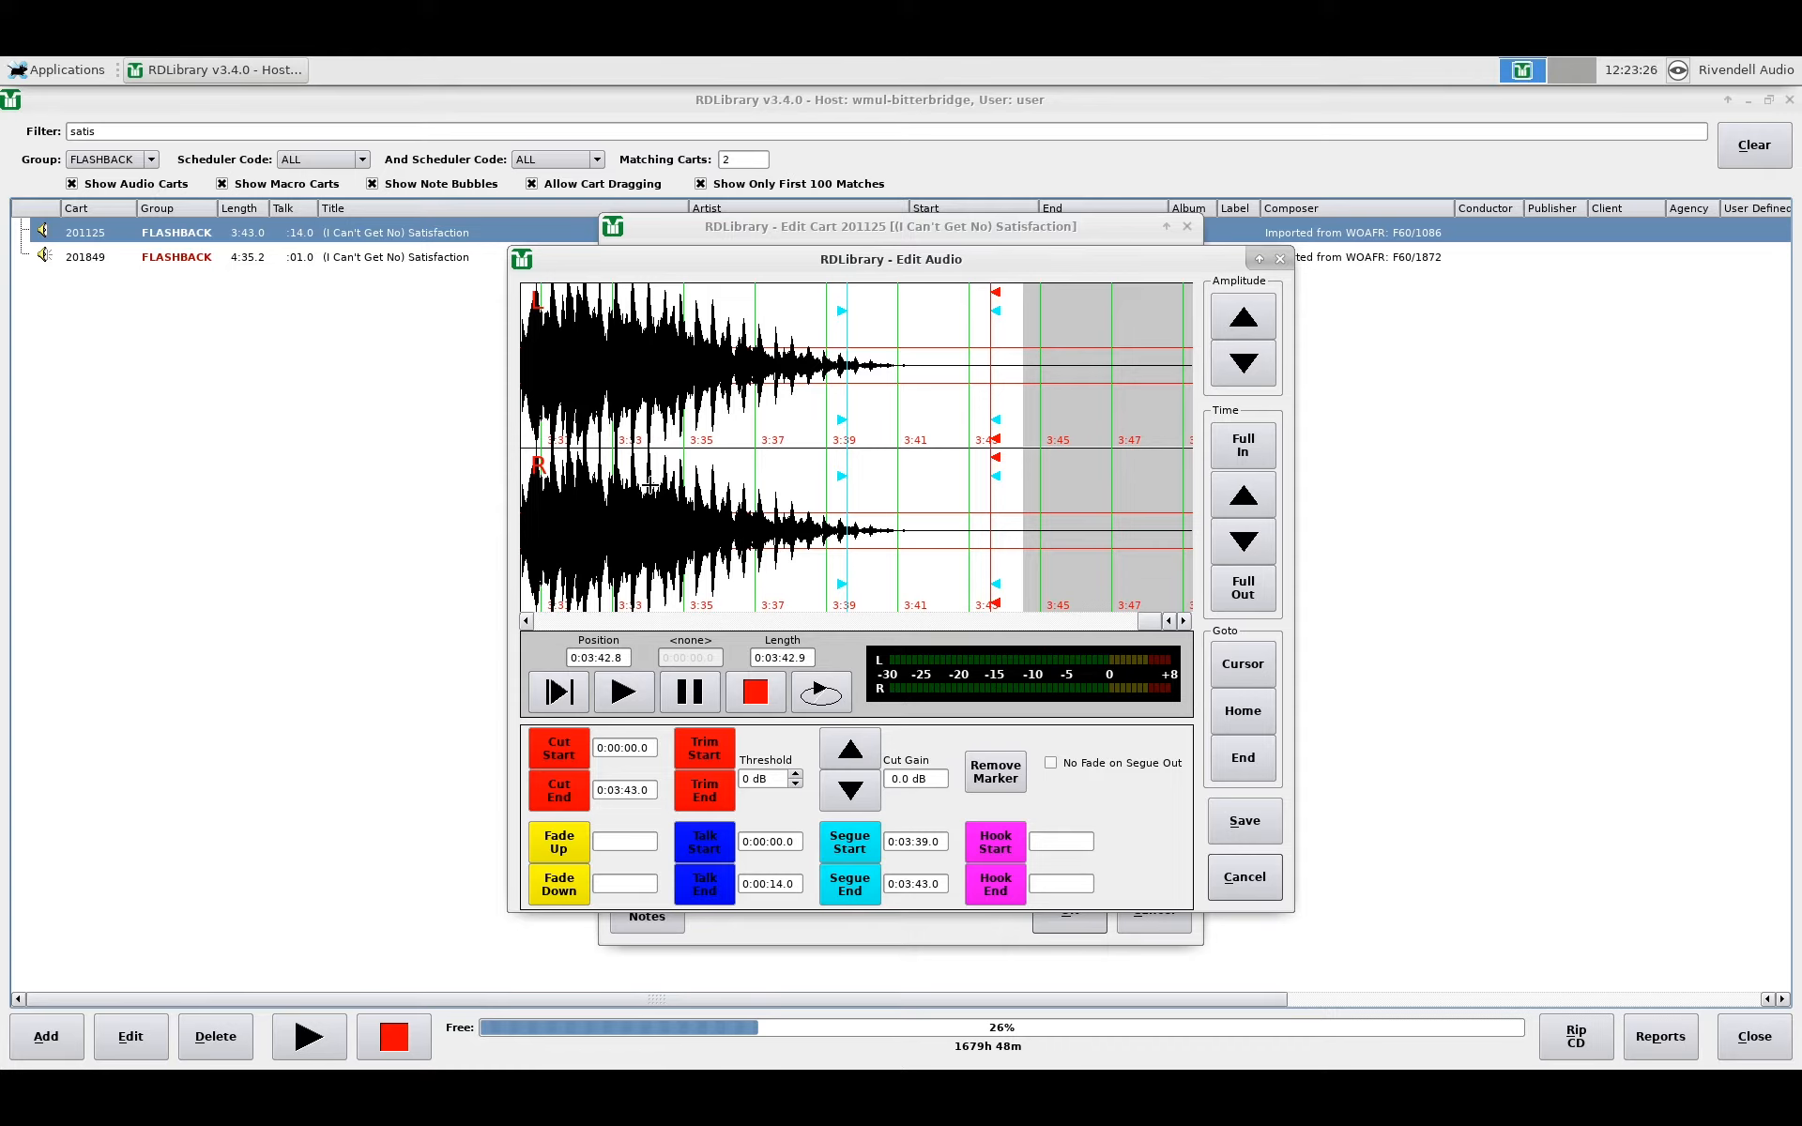
pyautogui.click(851, 847)
pyautogui.click(778, 523)
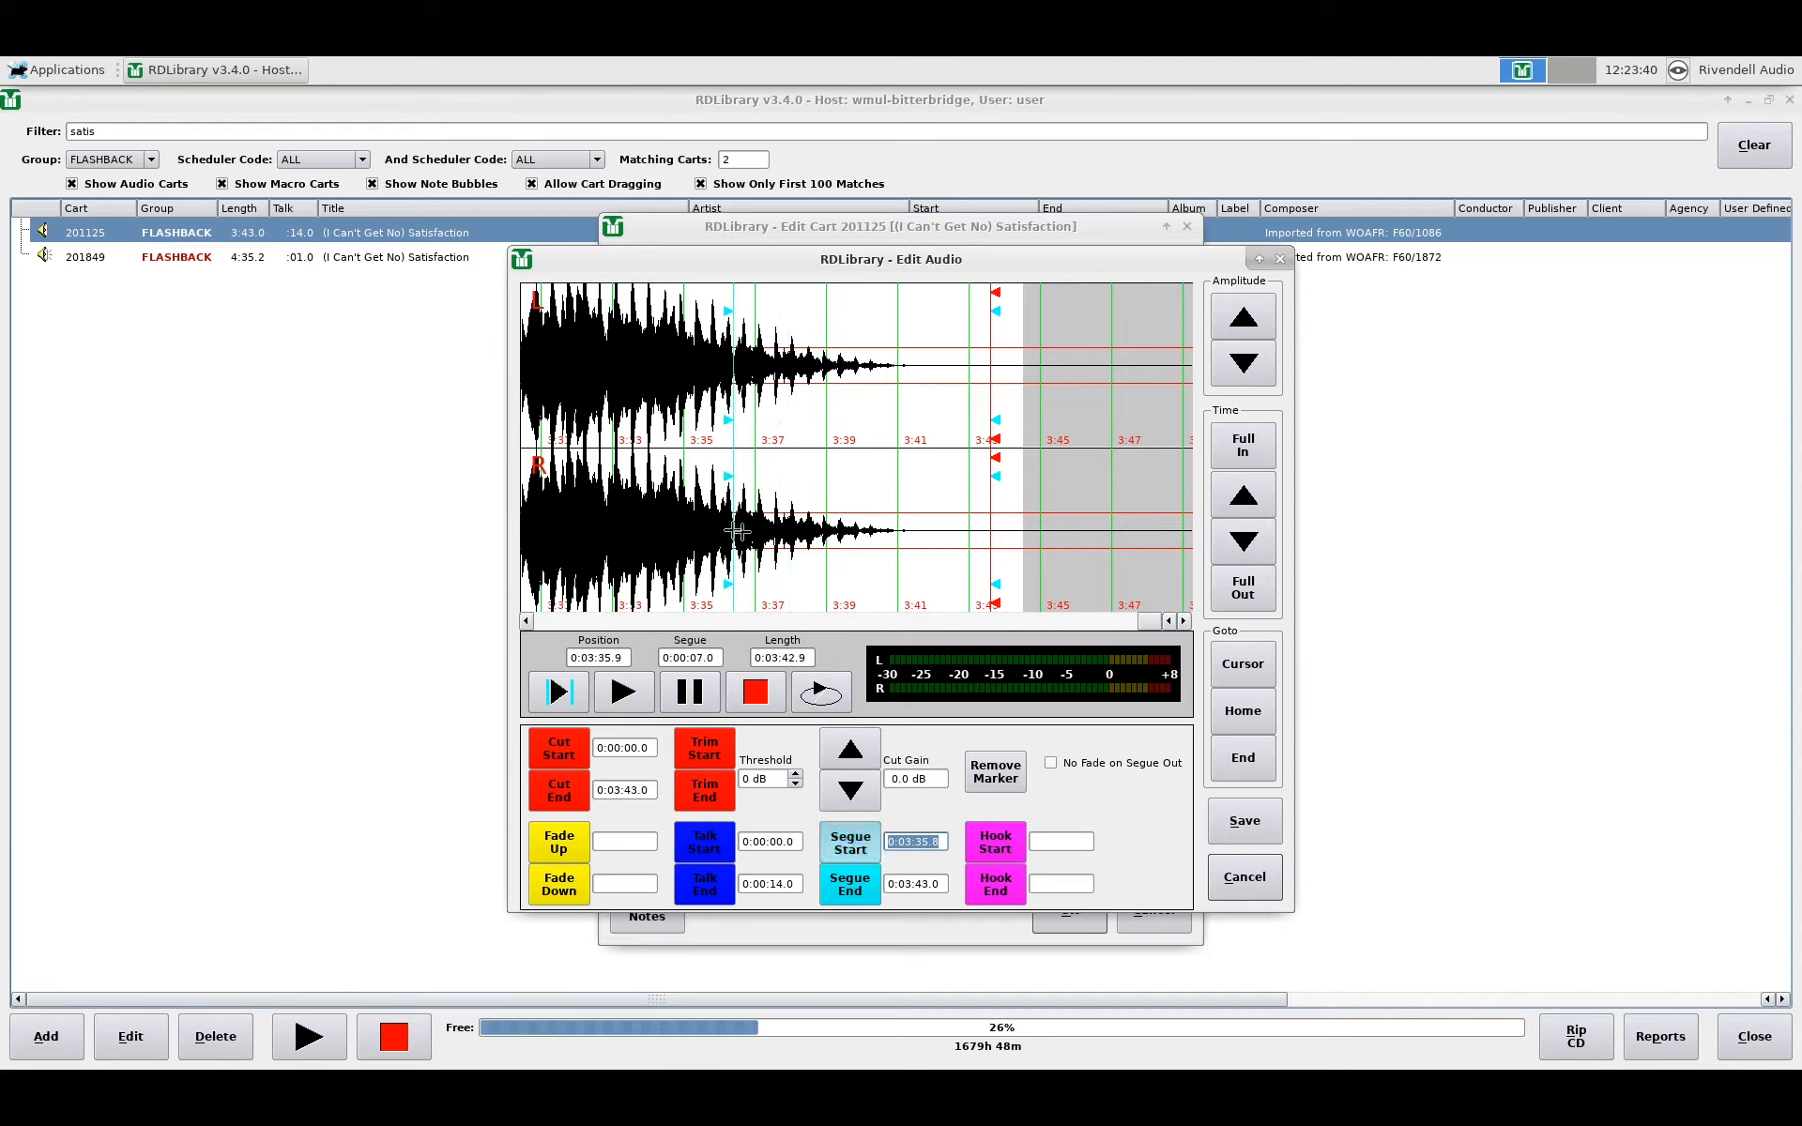
pyautogui.click(768, 533)
pyautogui.click(779, 533)
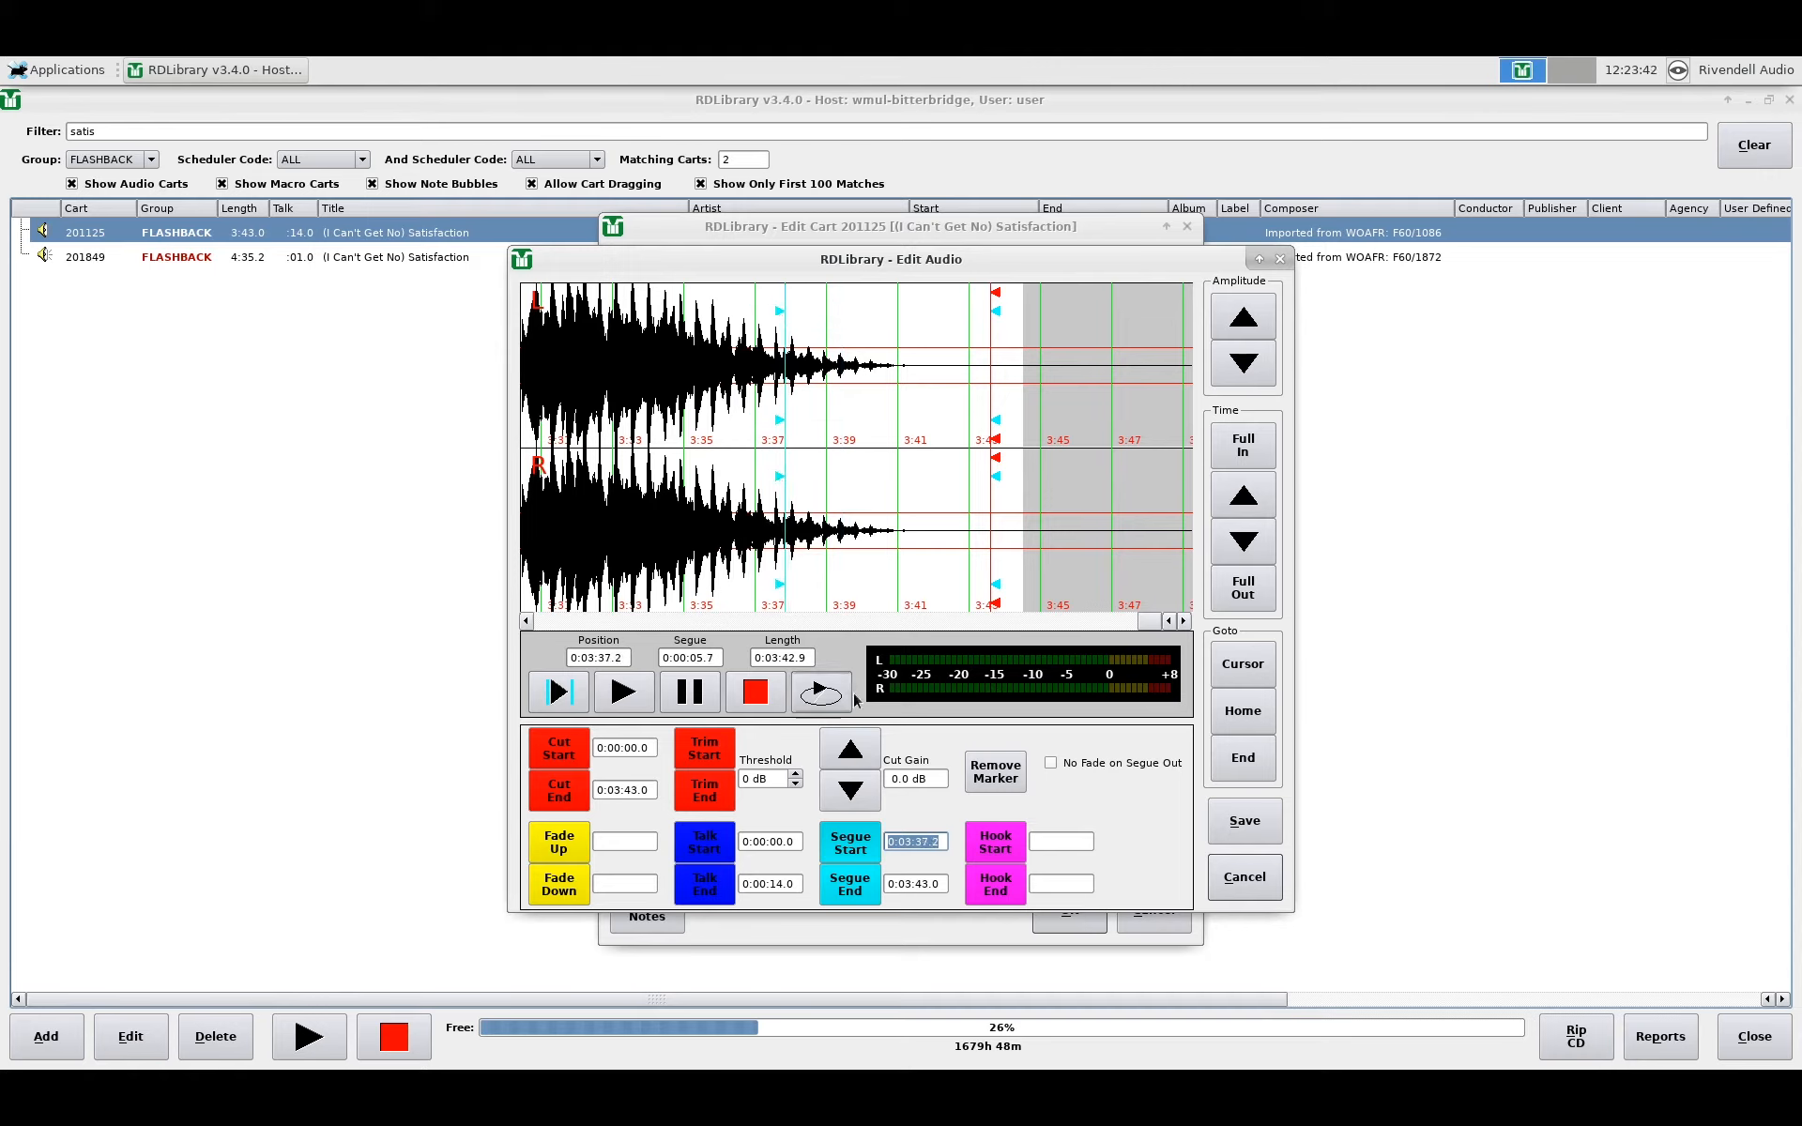
pyautogui.click(854, 845)
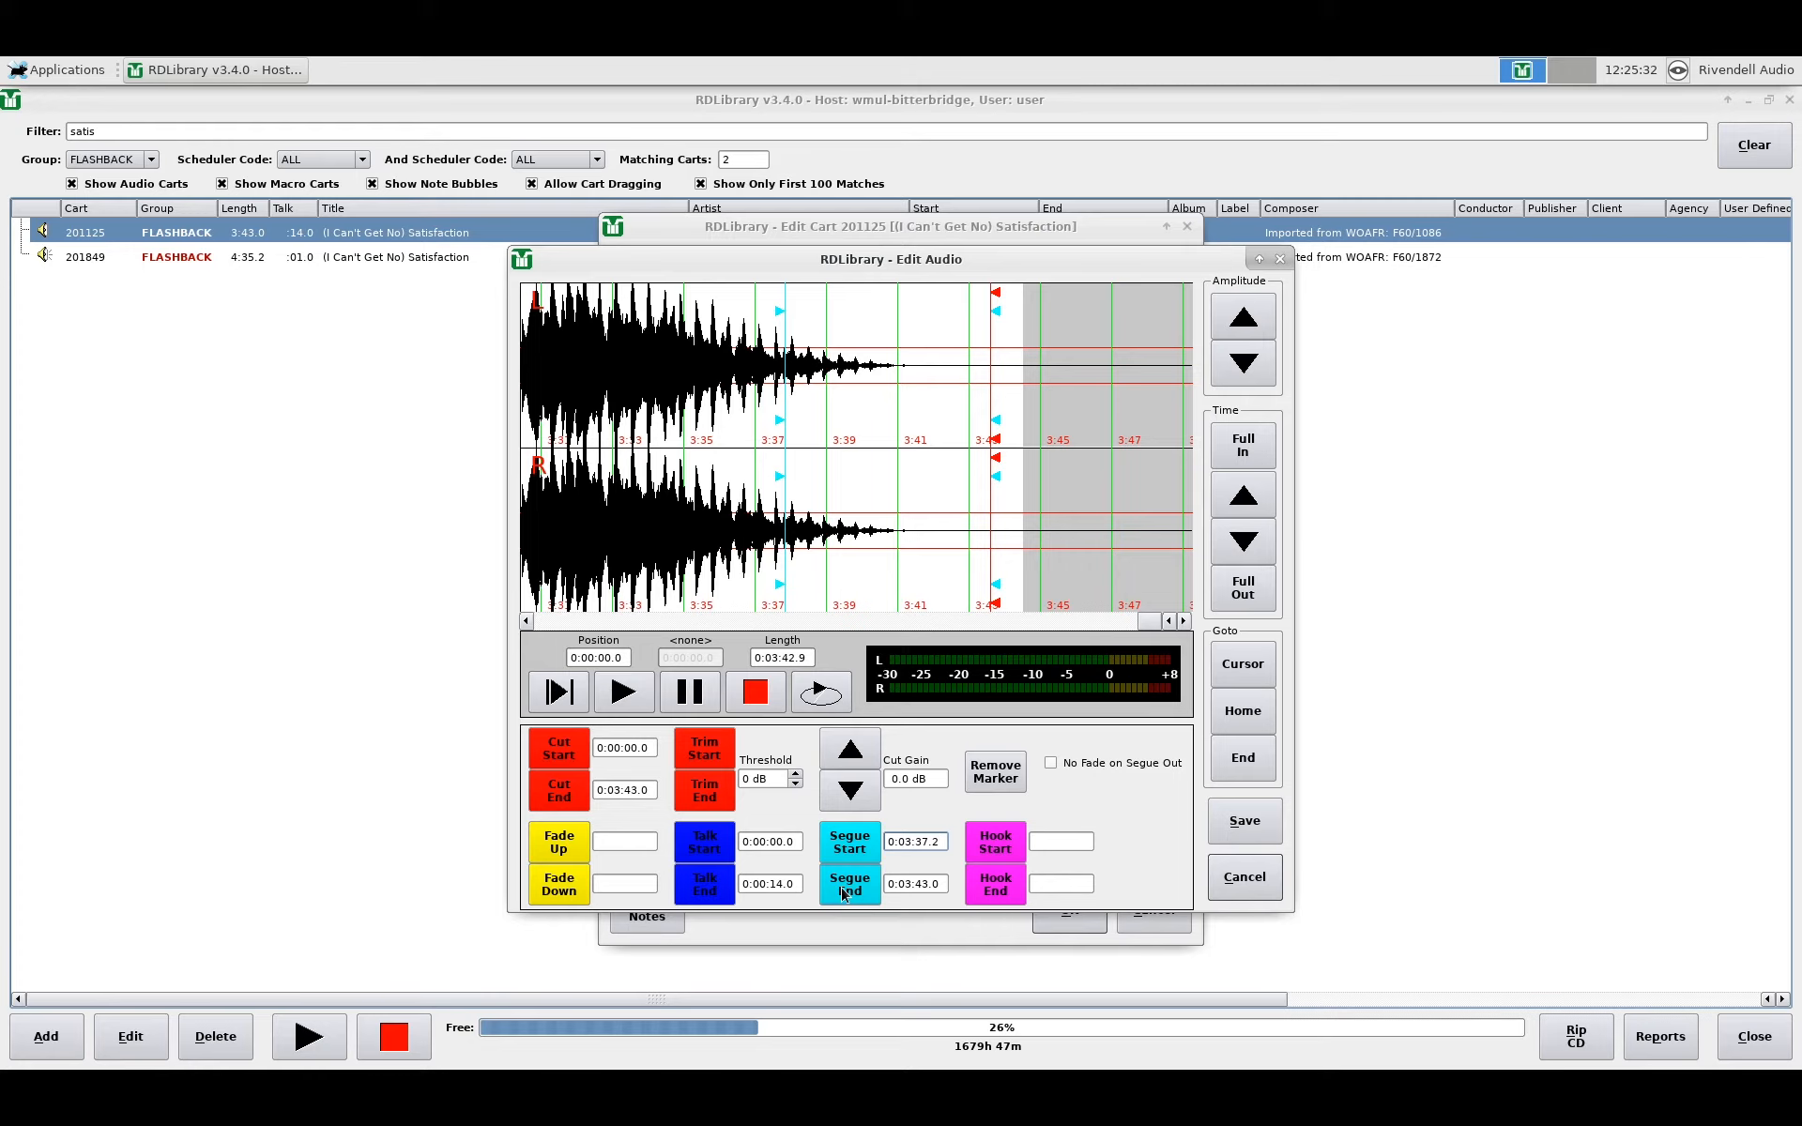
# Step: Remove the Satisfaction cut's segue start and end markers
pyautogui.click(988, 786)
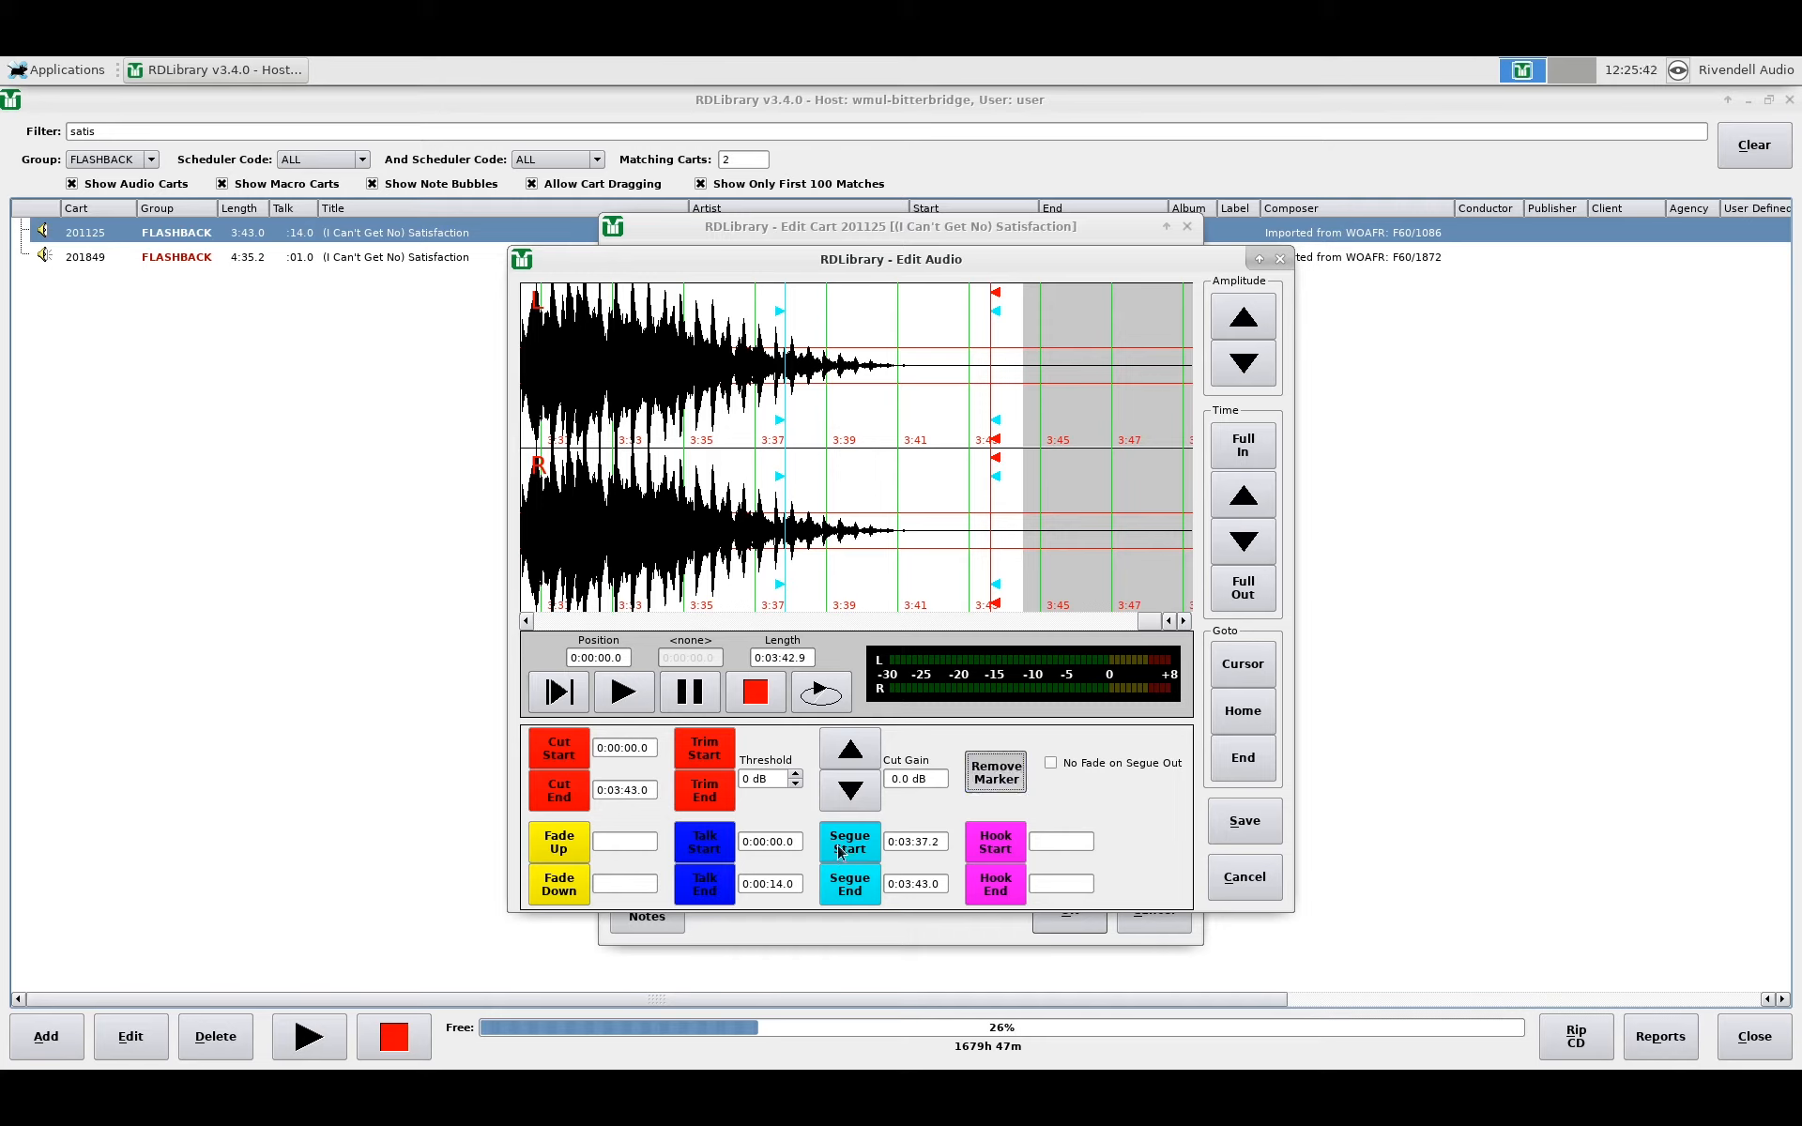
pyautogui.click(841, 849)
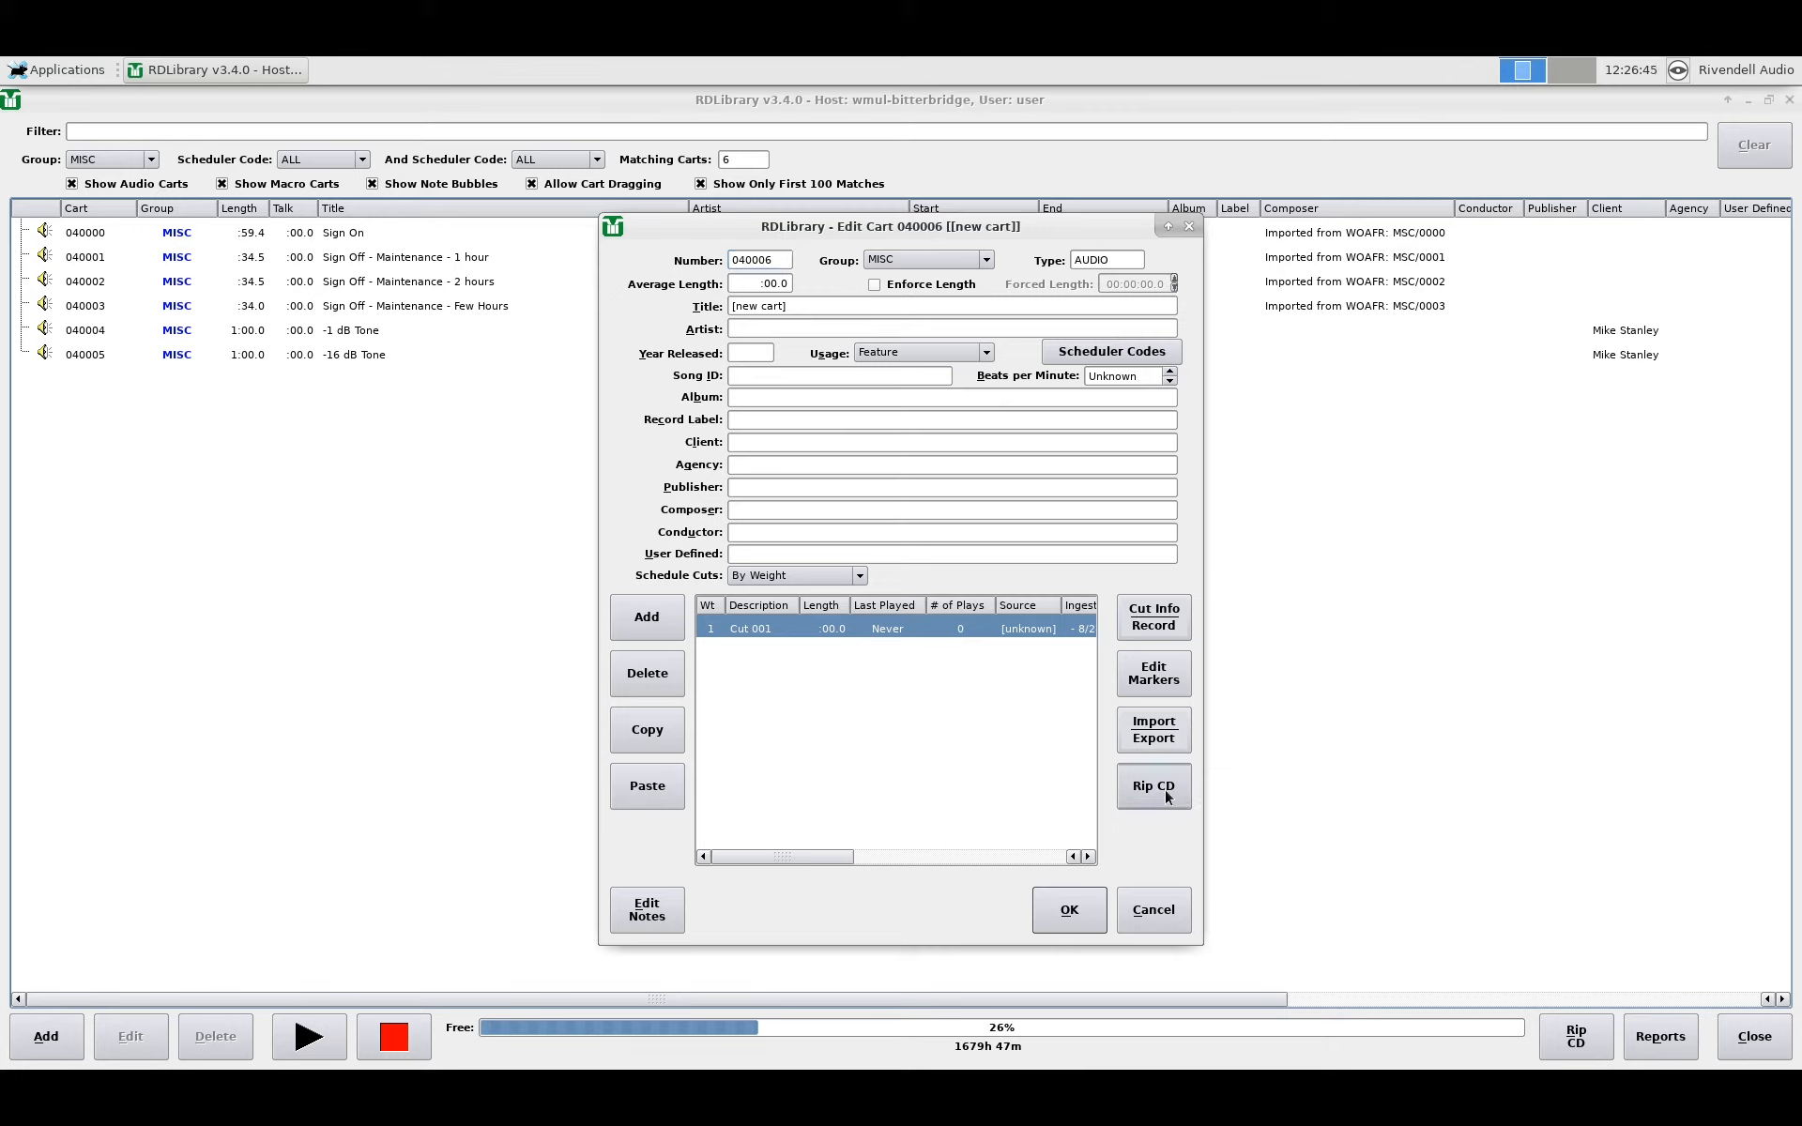
# Step: Choose Demo File.wav from /mnt/Y-User_Storage's user folder as cart 040006's import file
pyautogui.click(1144, 734)
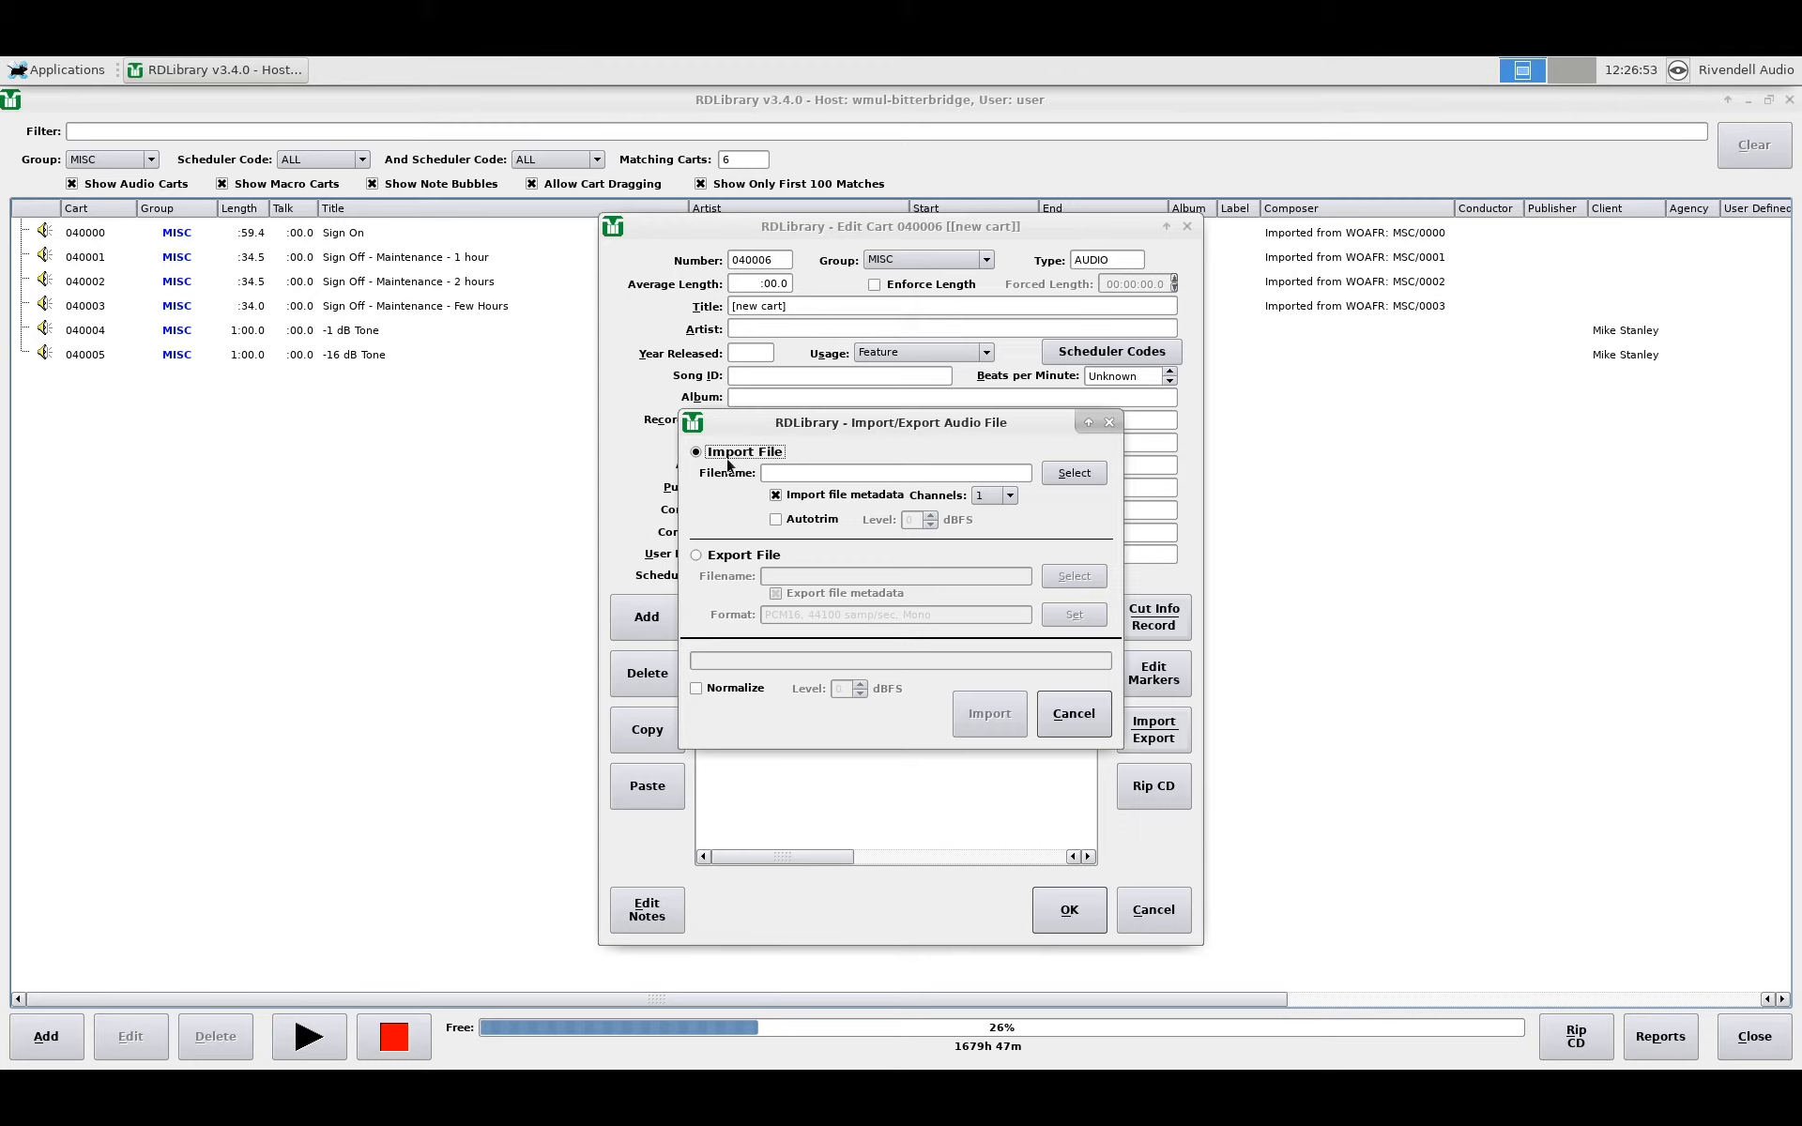
pyautogui.click(1072, 473)
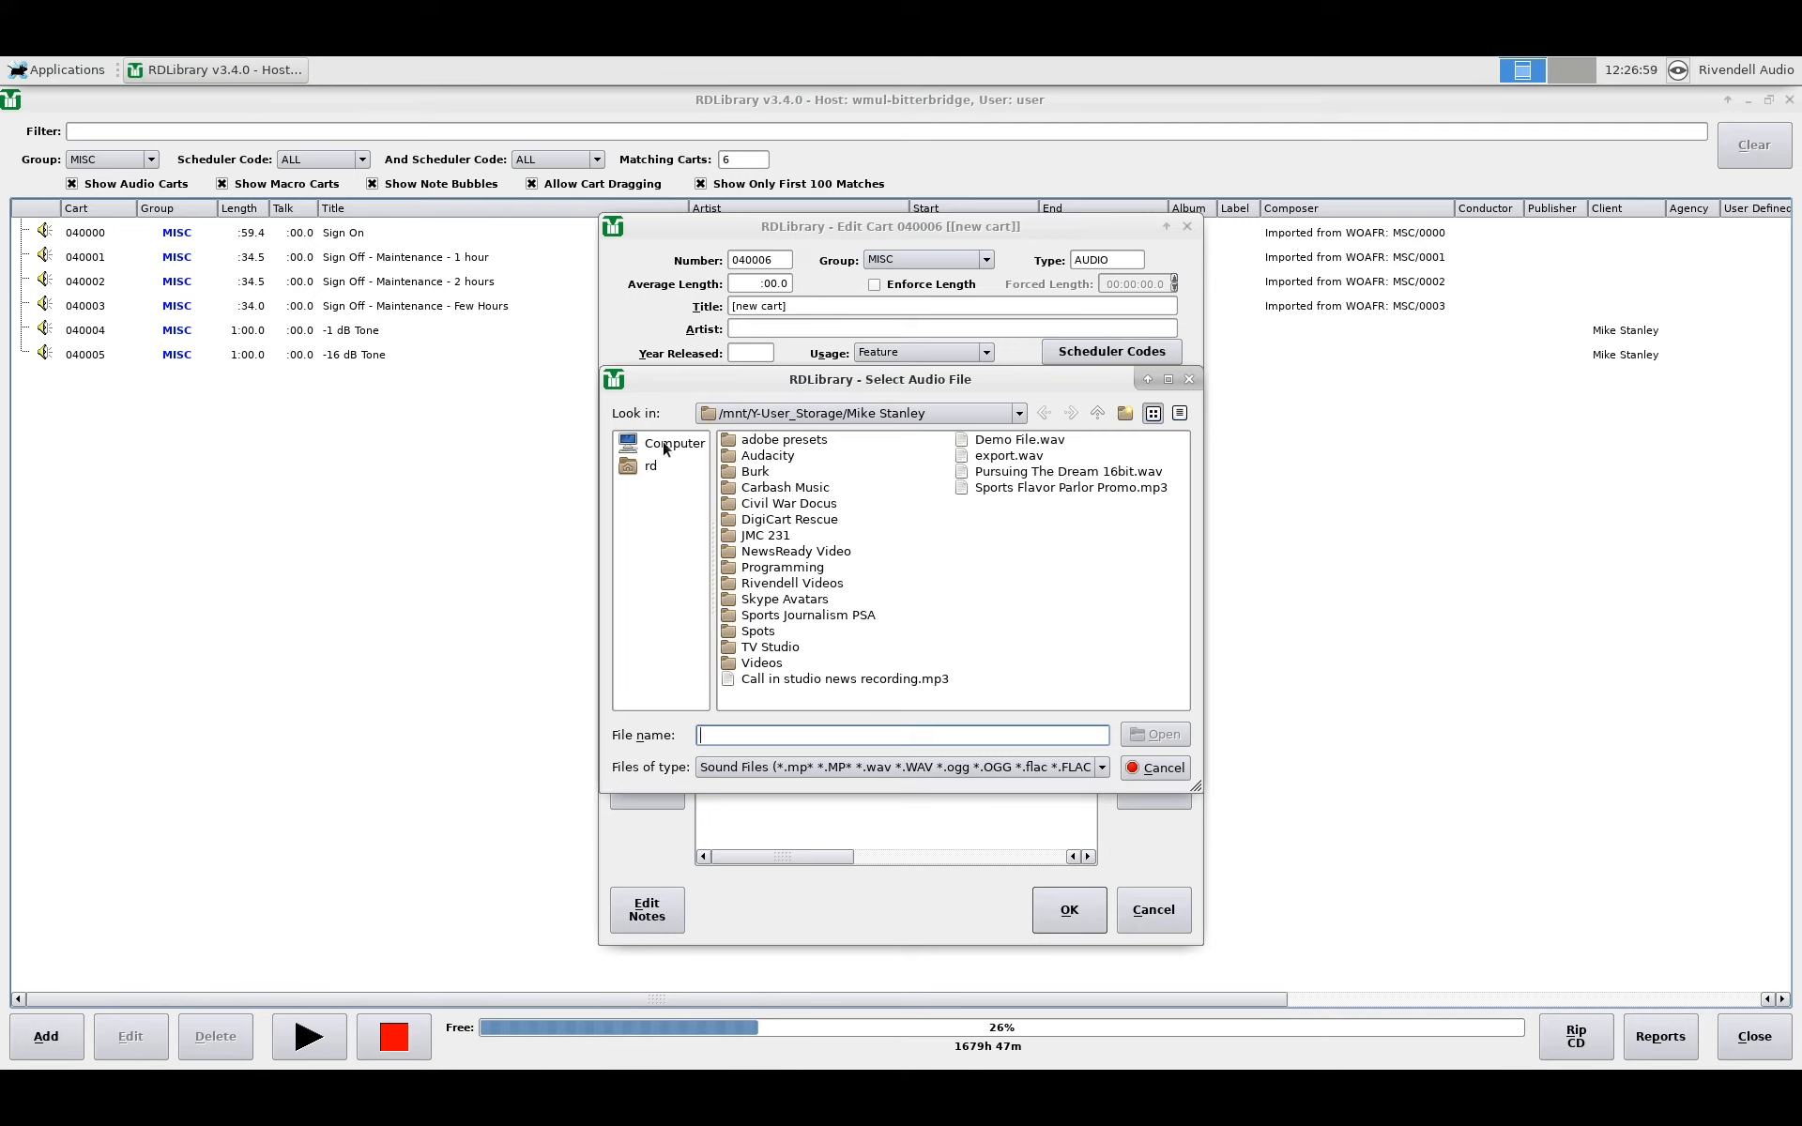
pyautogui.click(665, 445)
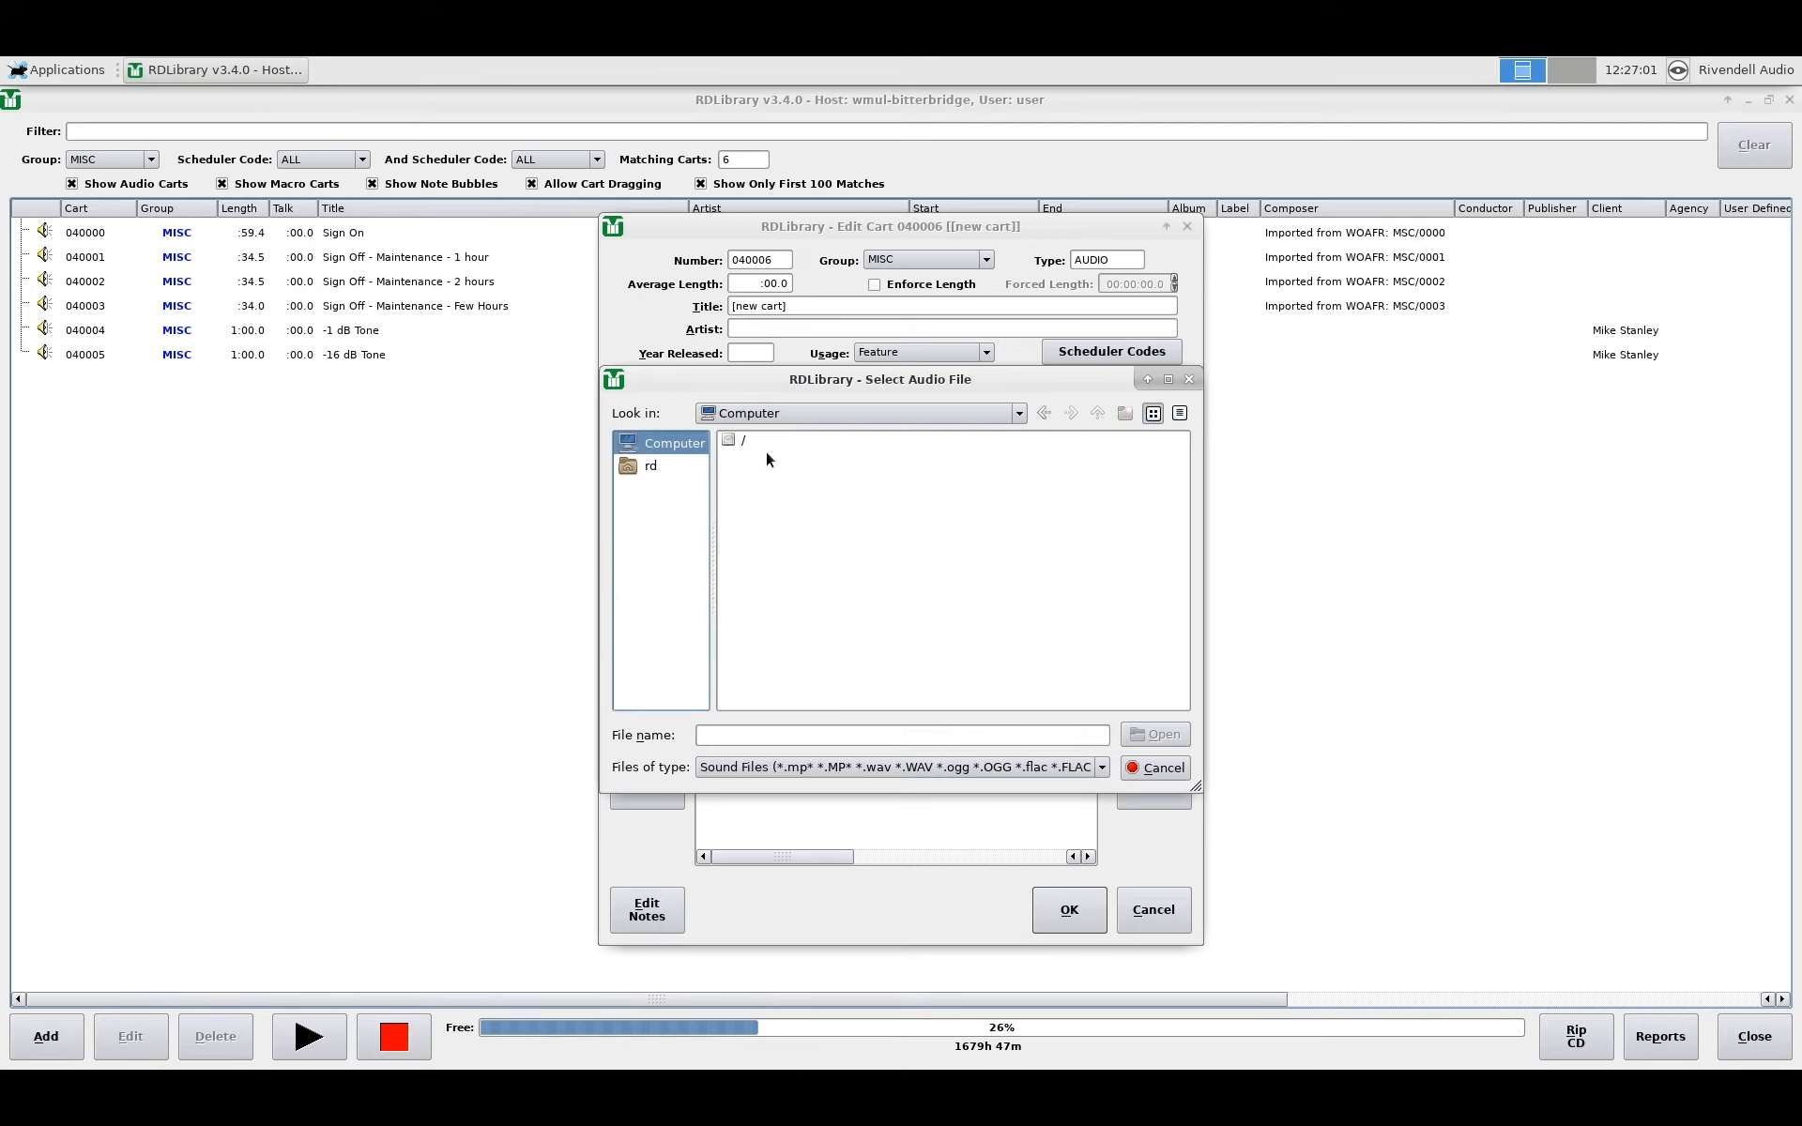
pyautogui.doubleClick(742, 438)
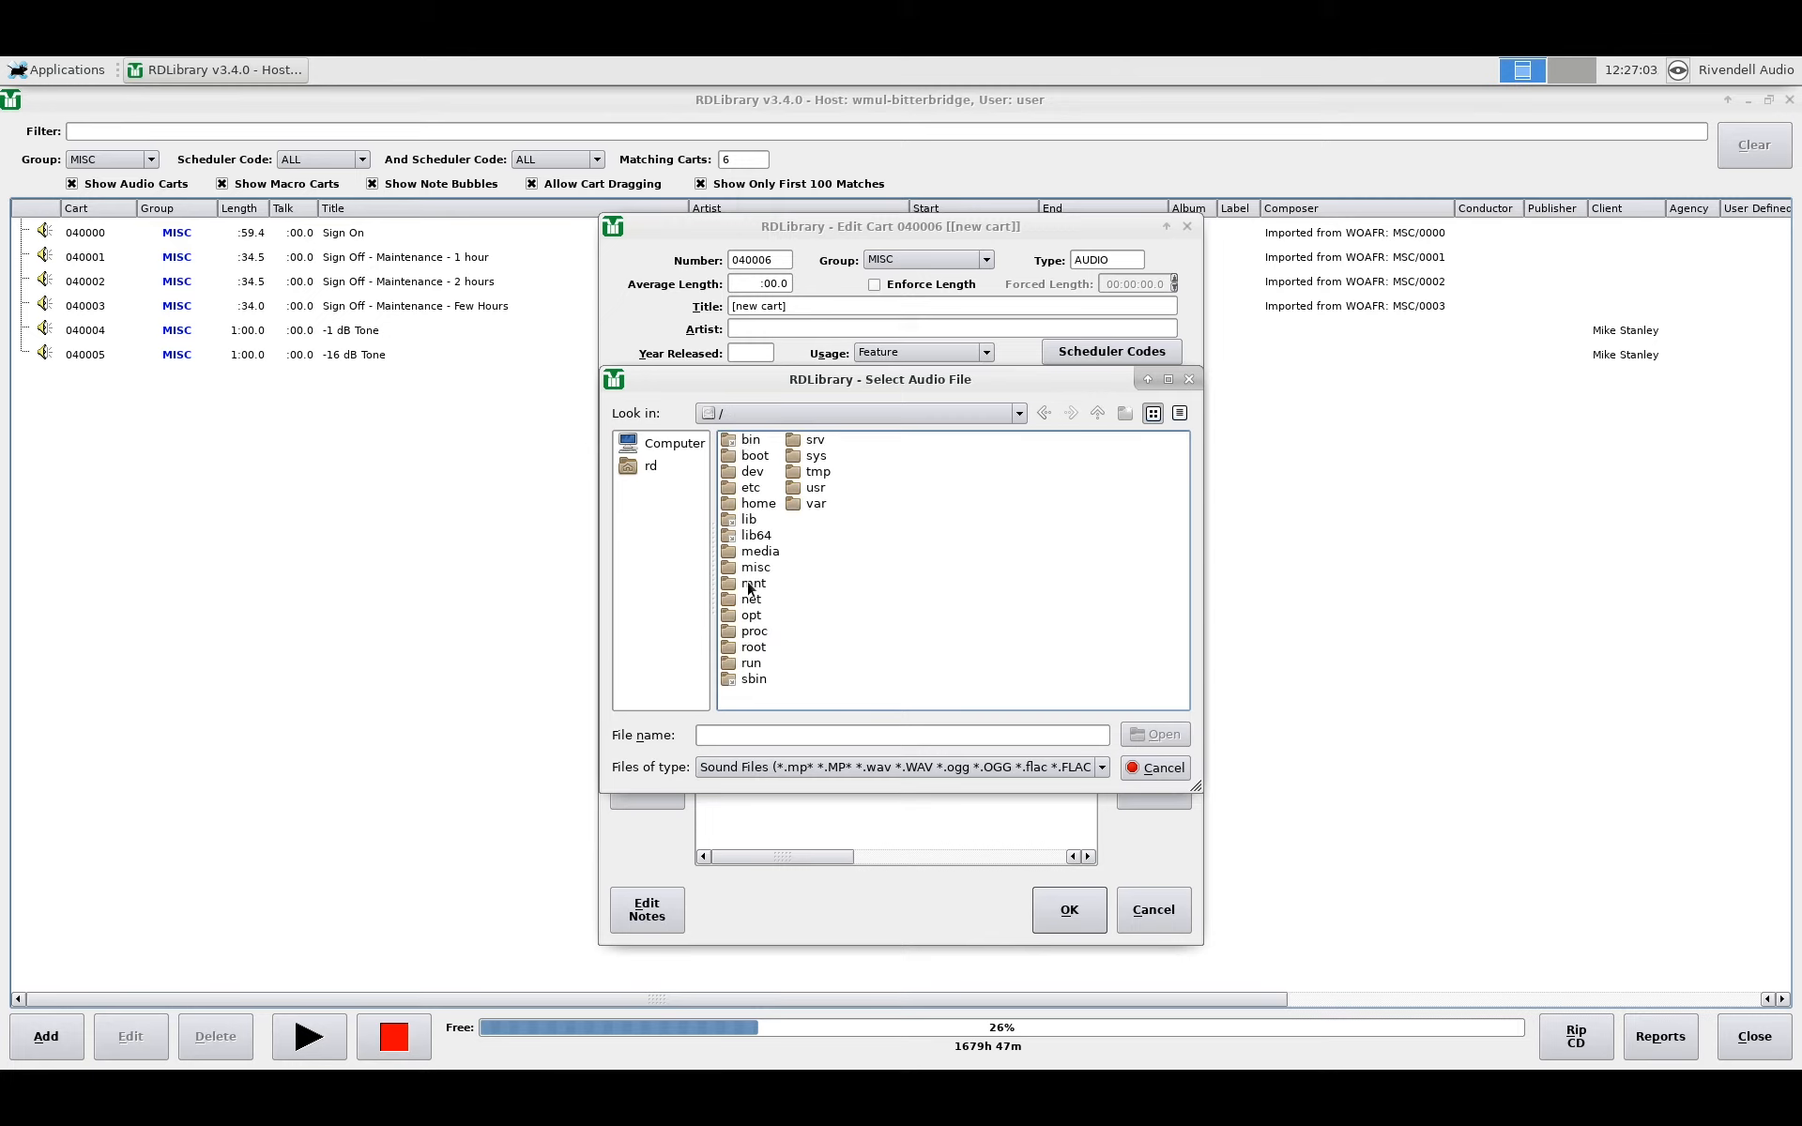
pyautogui.doubleClick(750, 586)
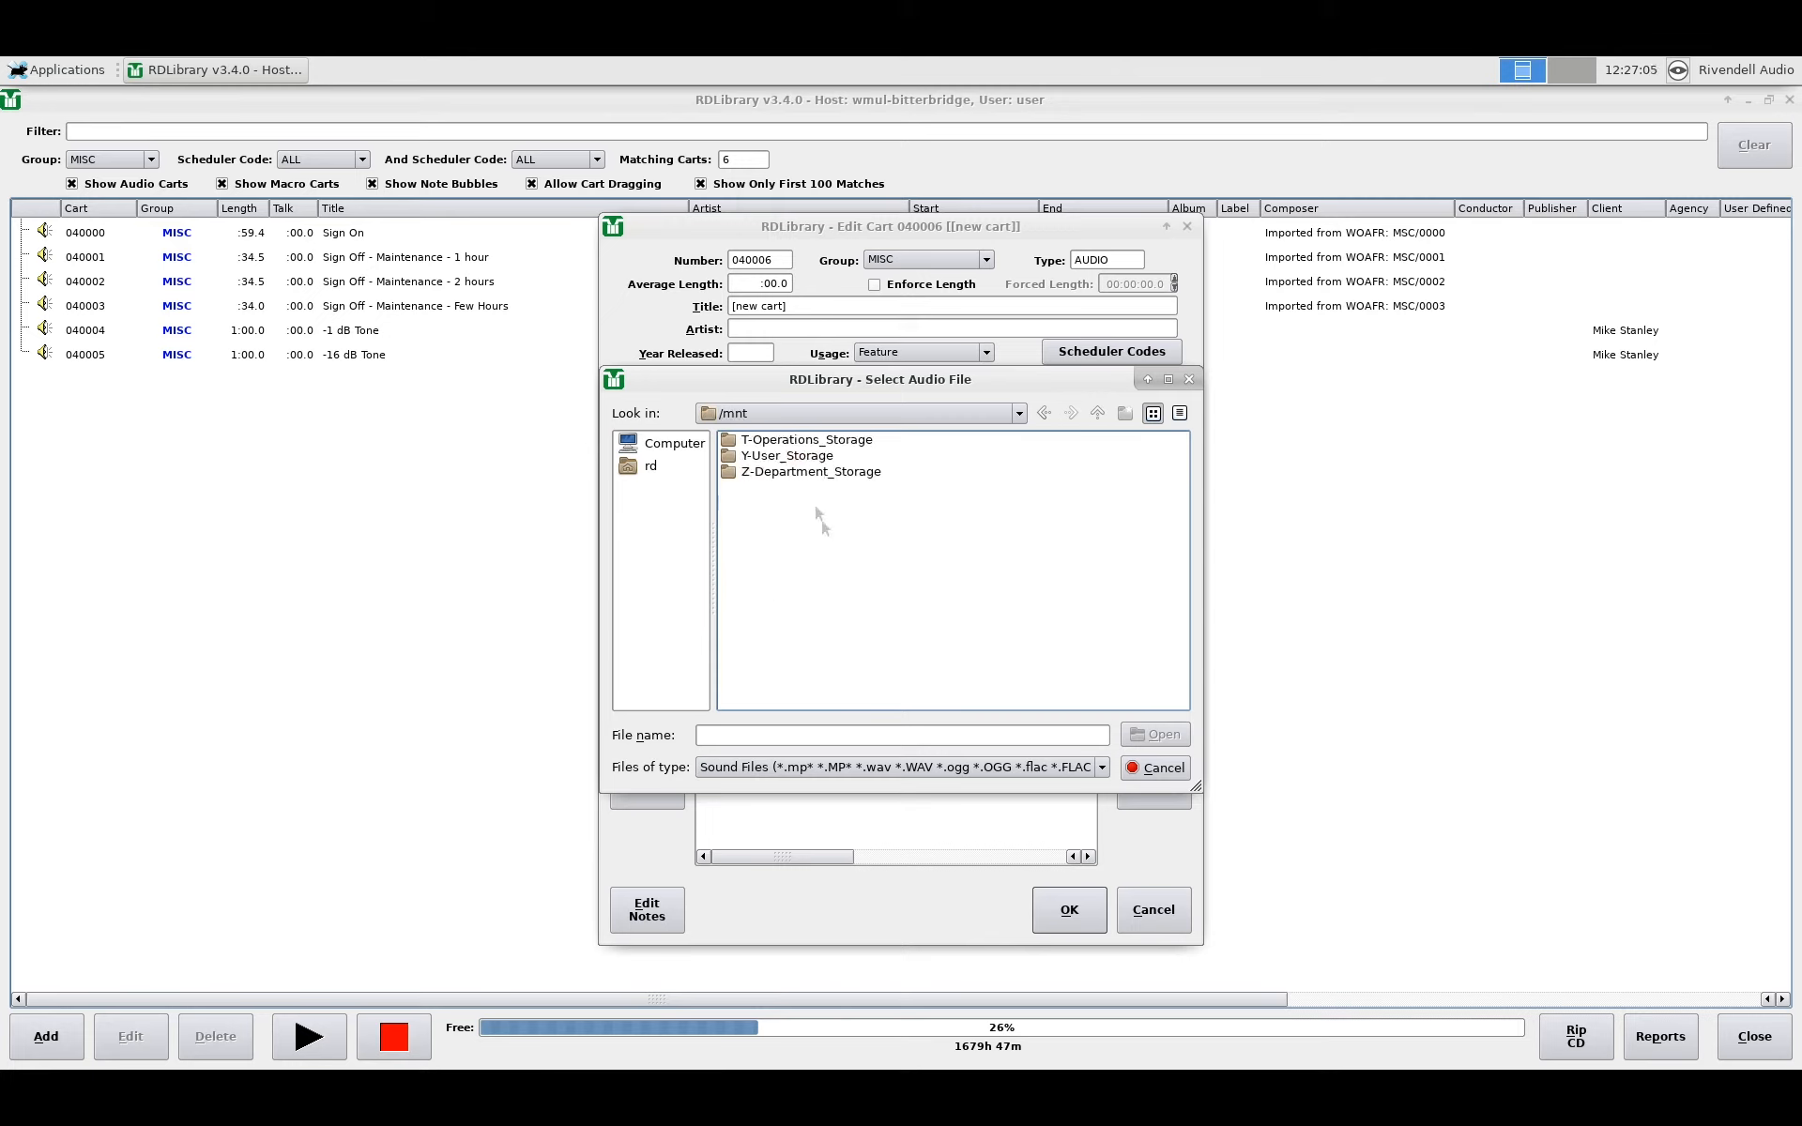
pyautogui.doubleClick(787, 457)
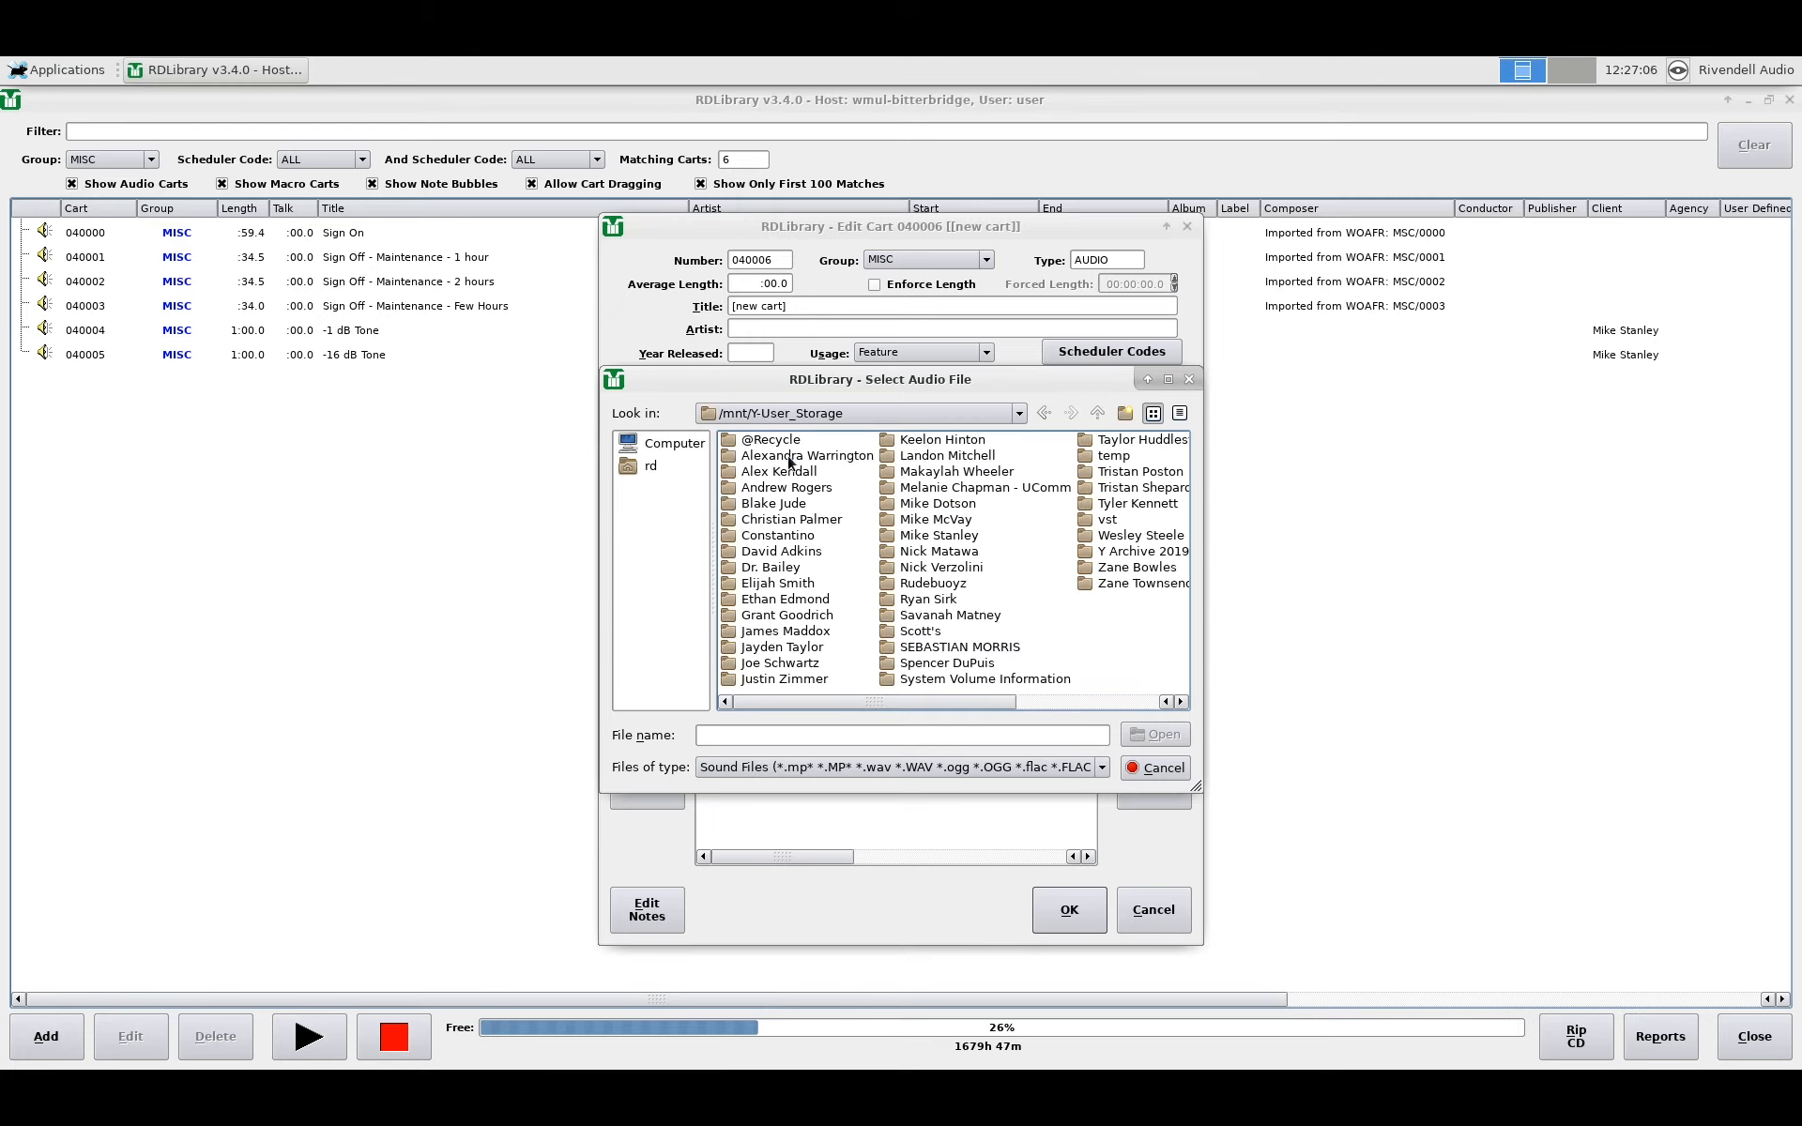
pyautogui.doubleClick(937, 535)
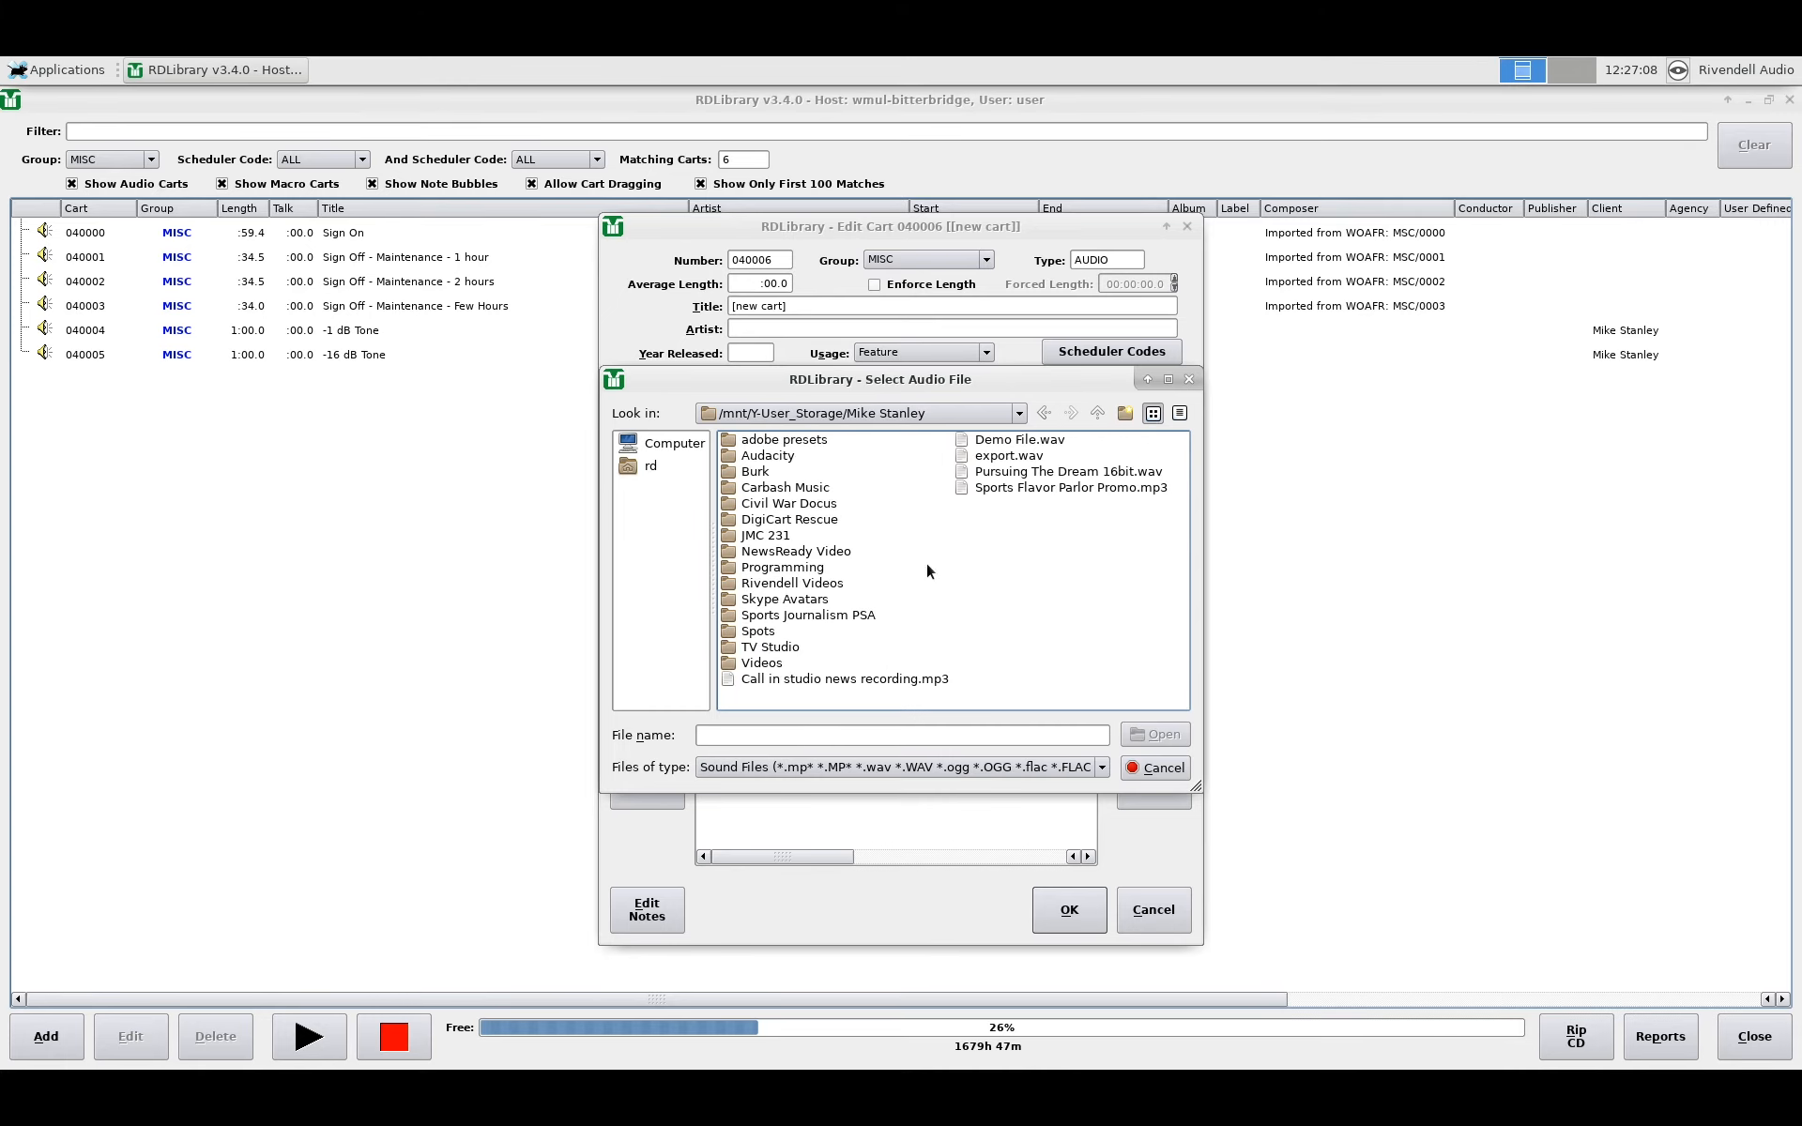
pyautogui.click(998, 442)
pyautogui.click(1153, 737)
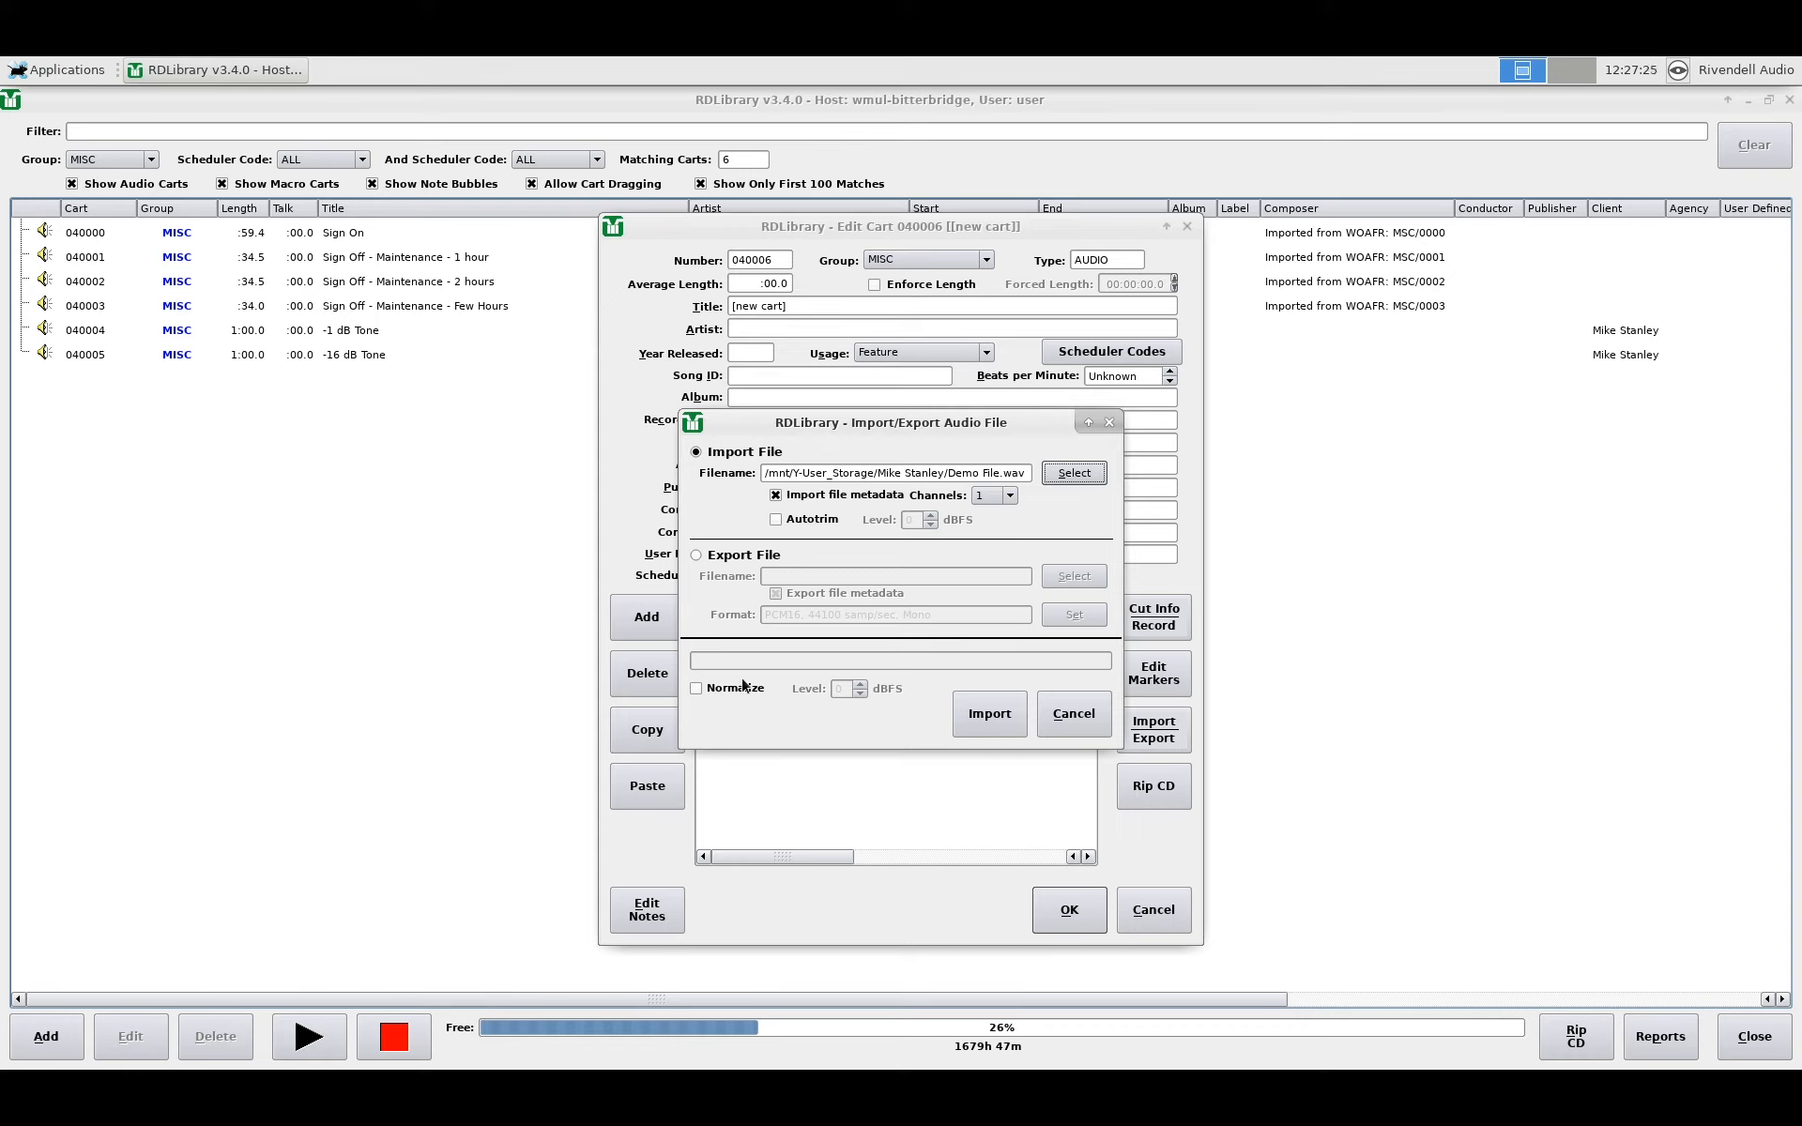
# Step: Import Demo File.wav, giving Cut 001 a 29.8-second length titled Hello by Covid-19
pyautogui.click(982, 715)
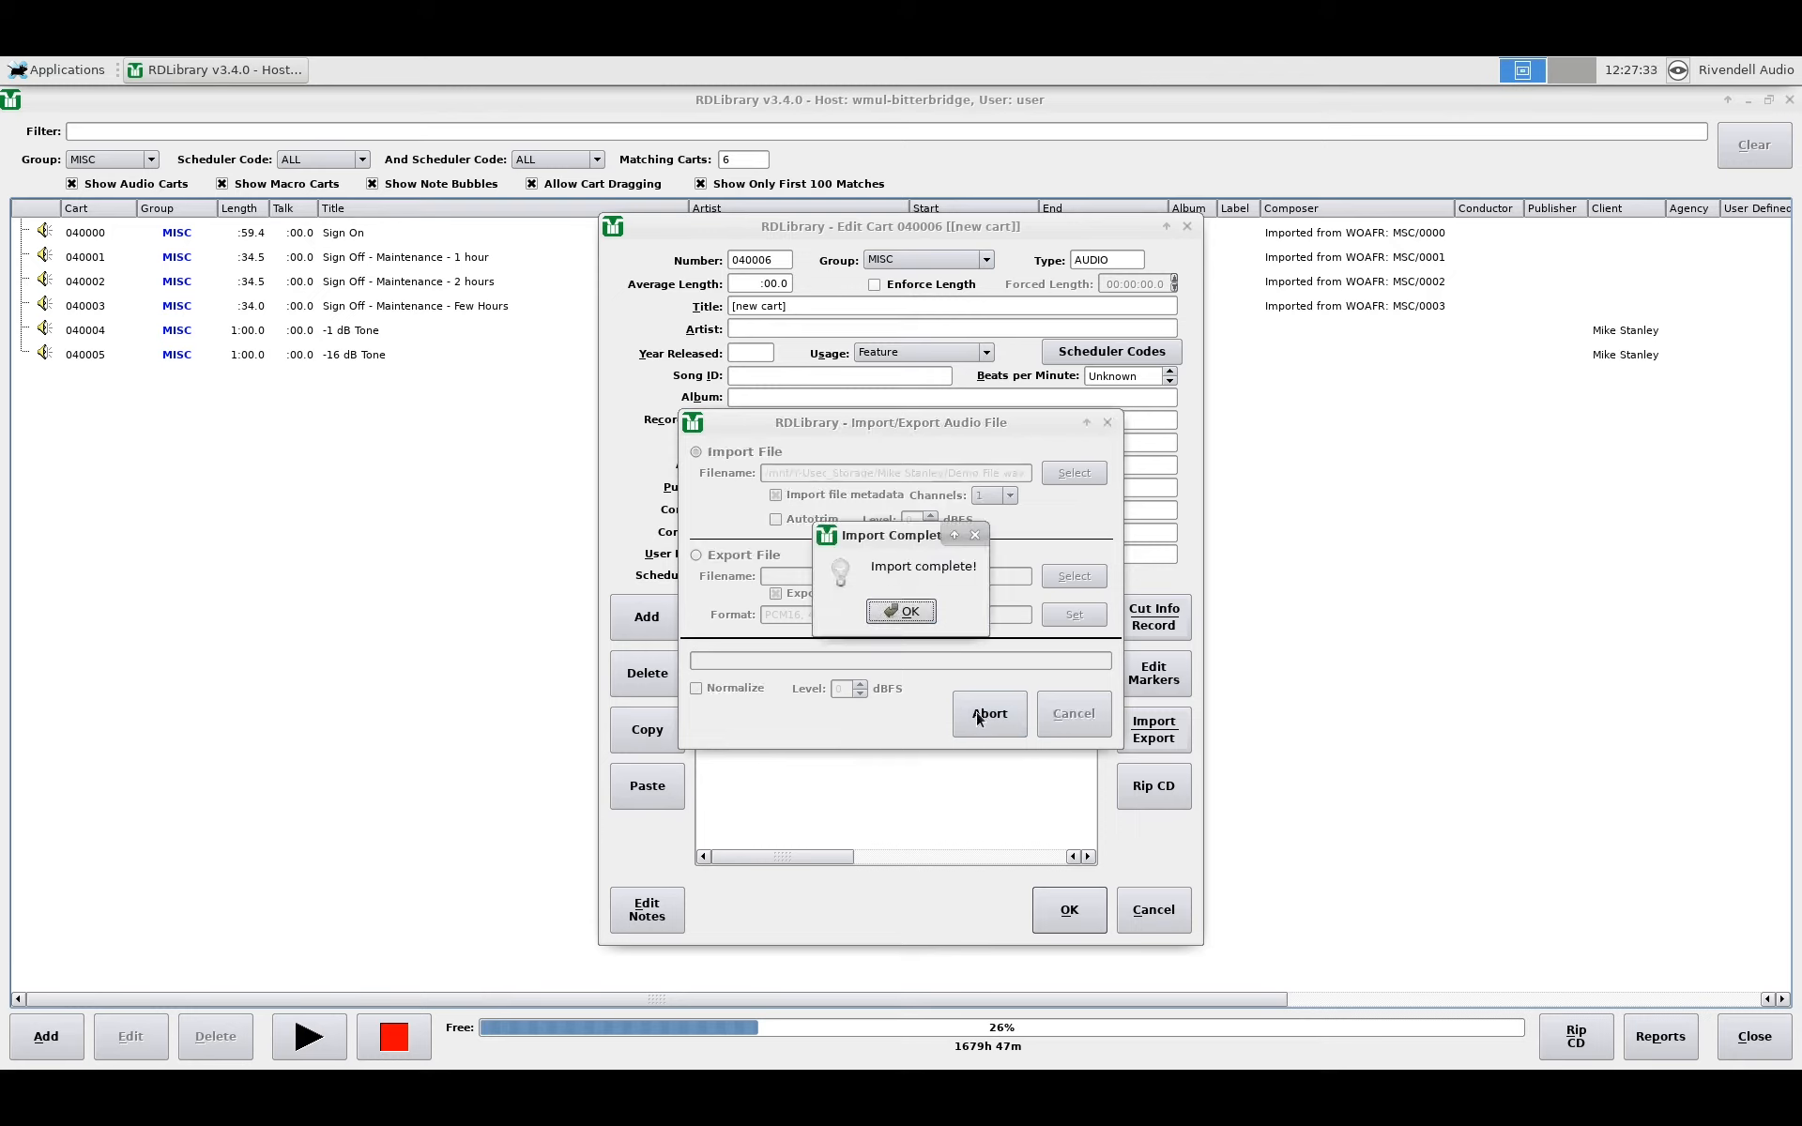
pyautogui.click(898, 612)
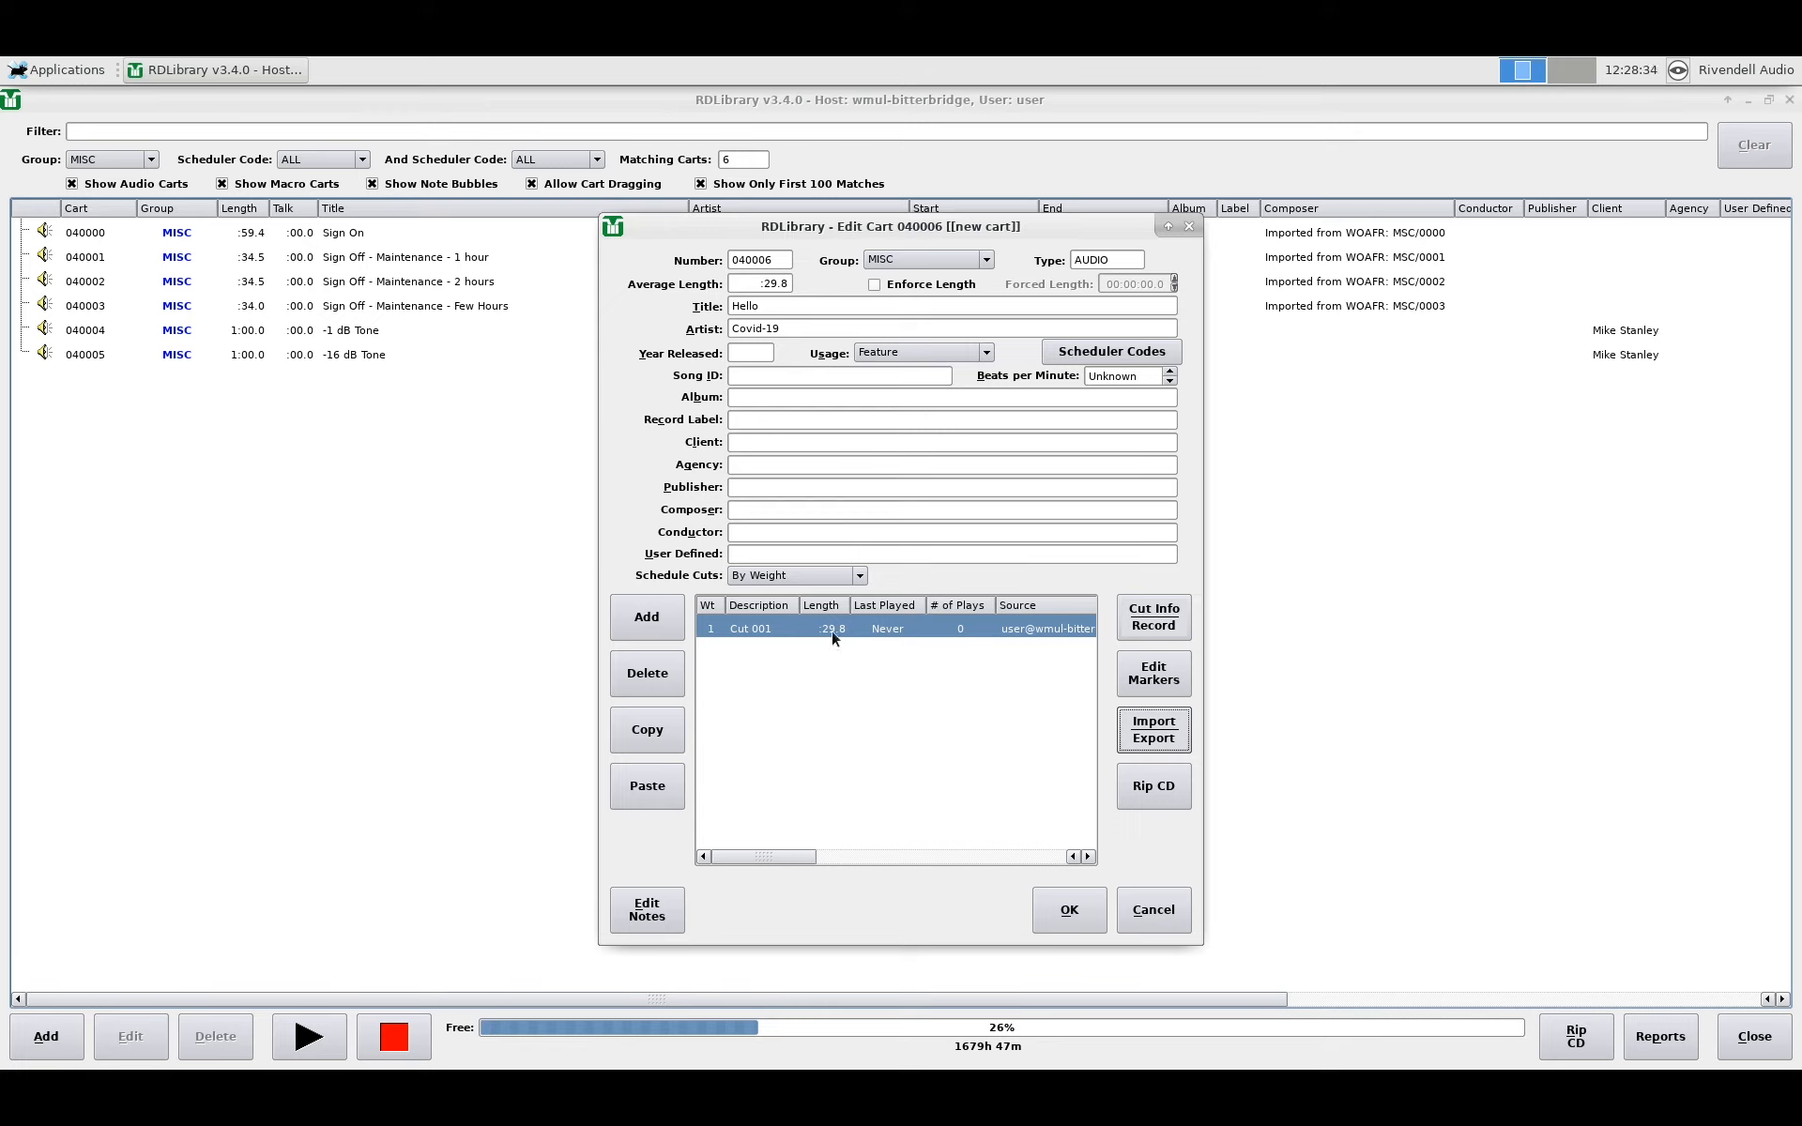
# Step: Export cart 040006's Cut 001 audio to a new file named export.wav in the storage folder
pyautogui.click(1156, 733)
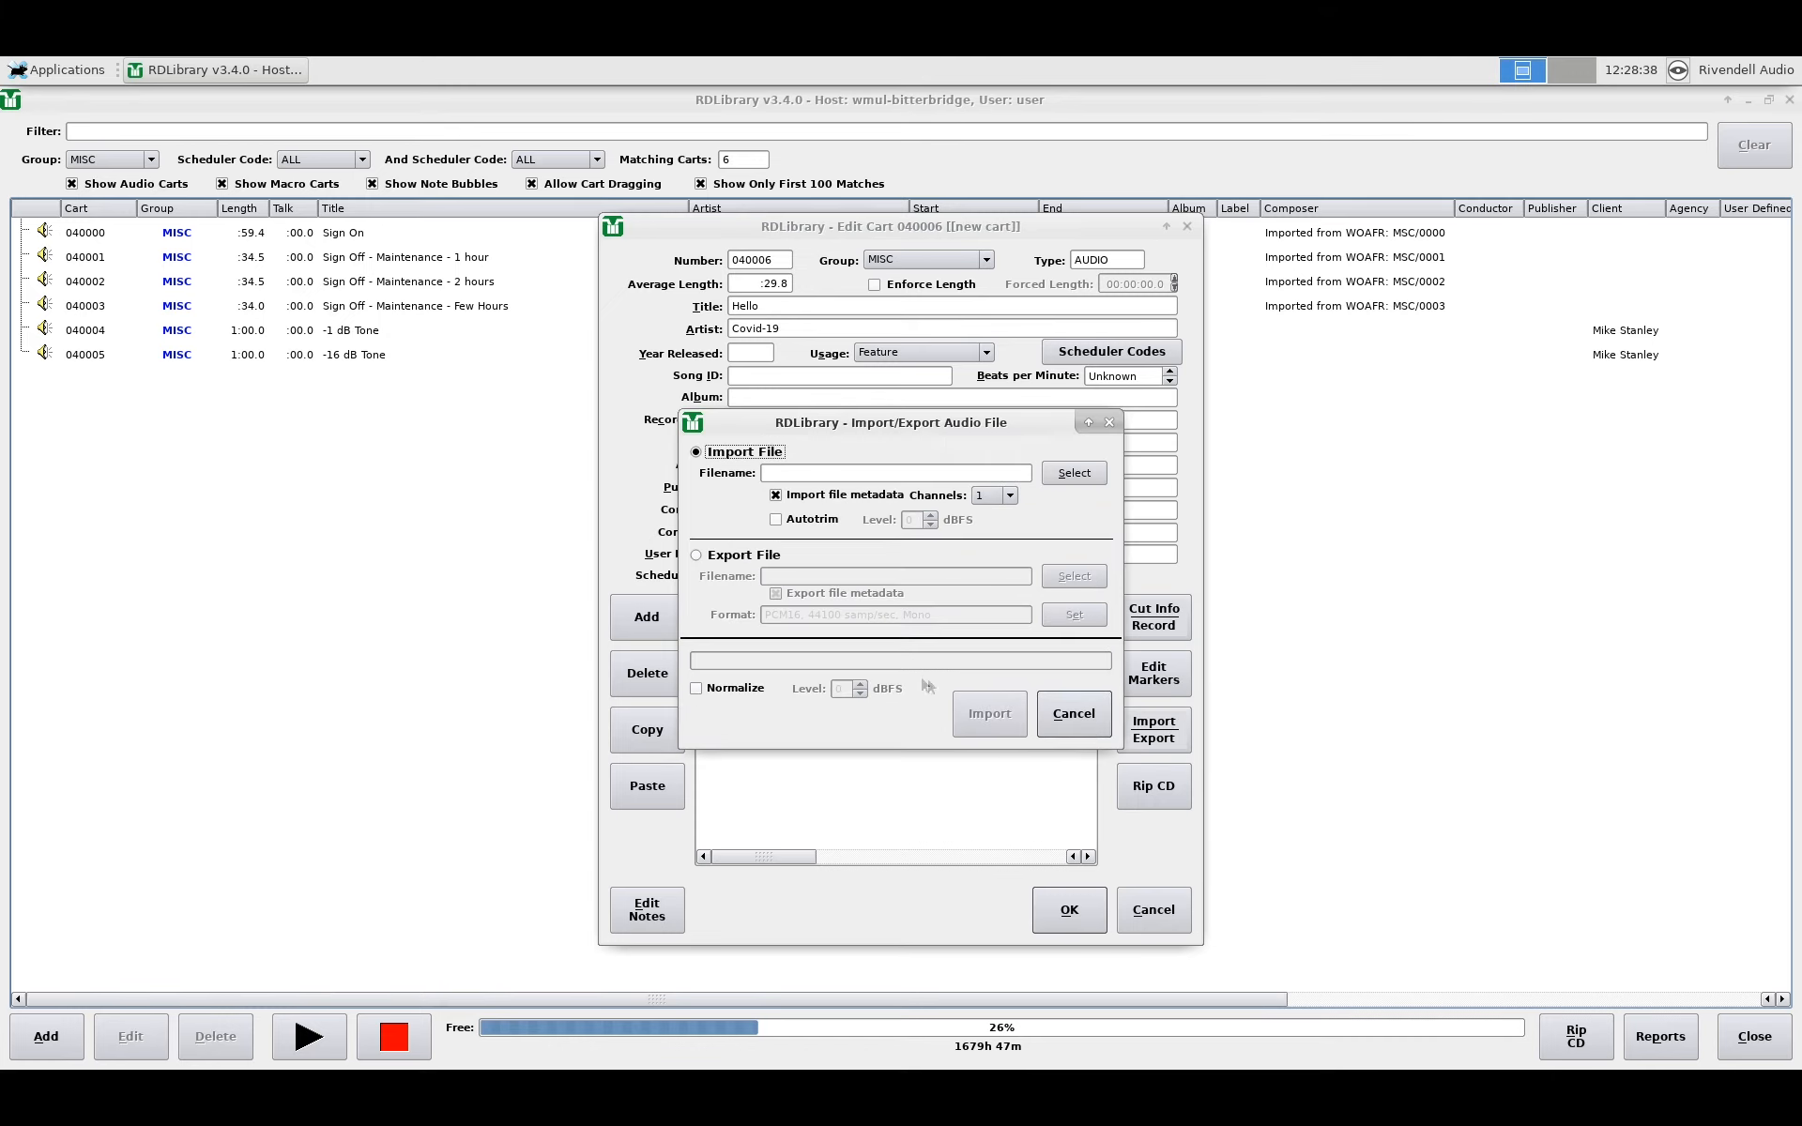
pyautogui.click(697, 556)
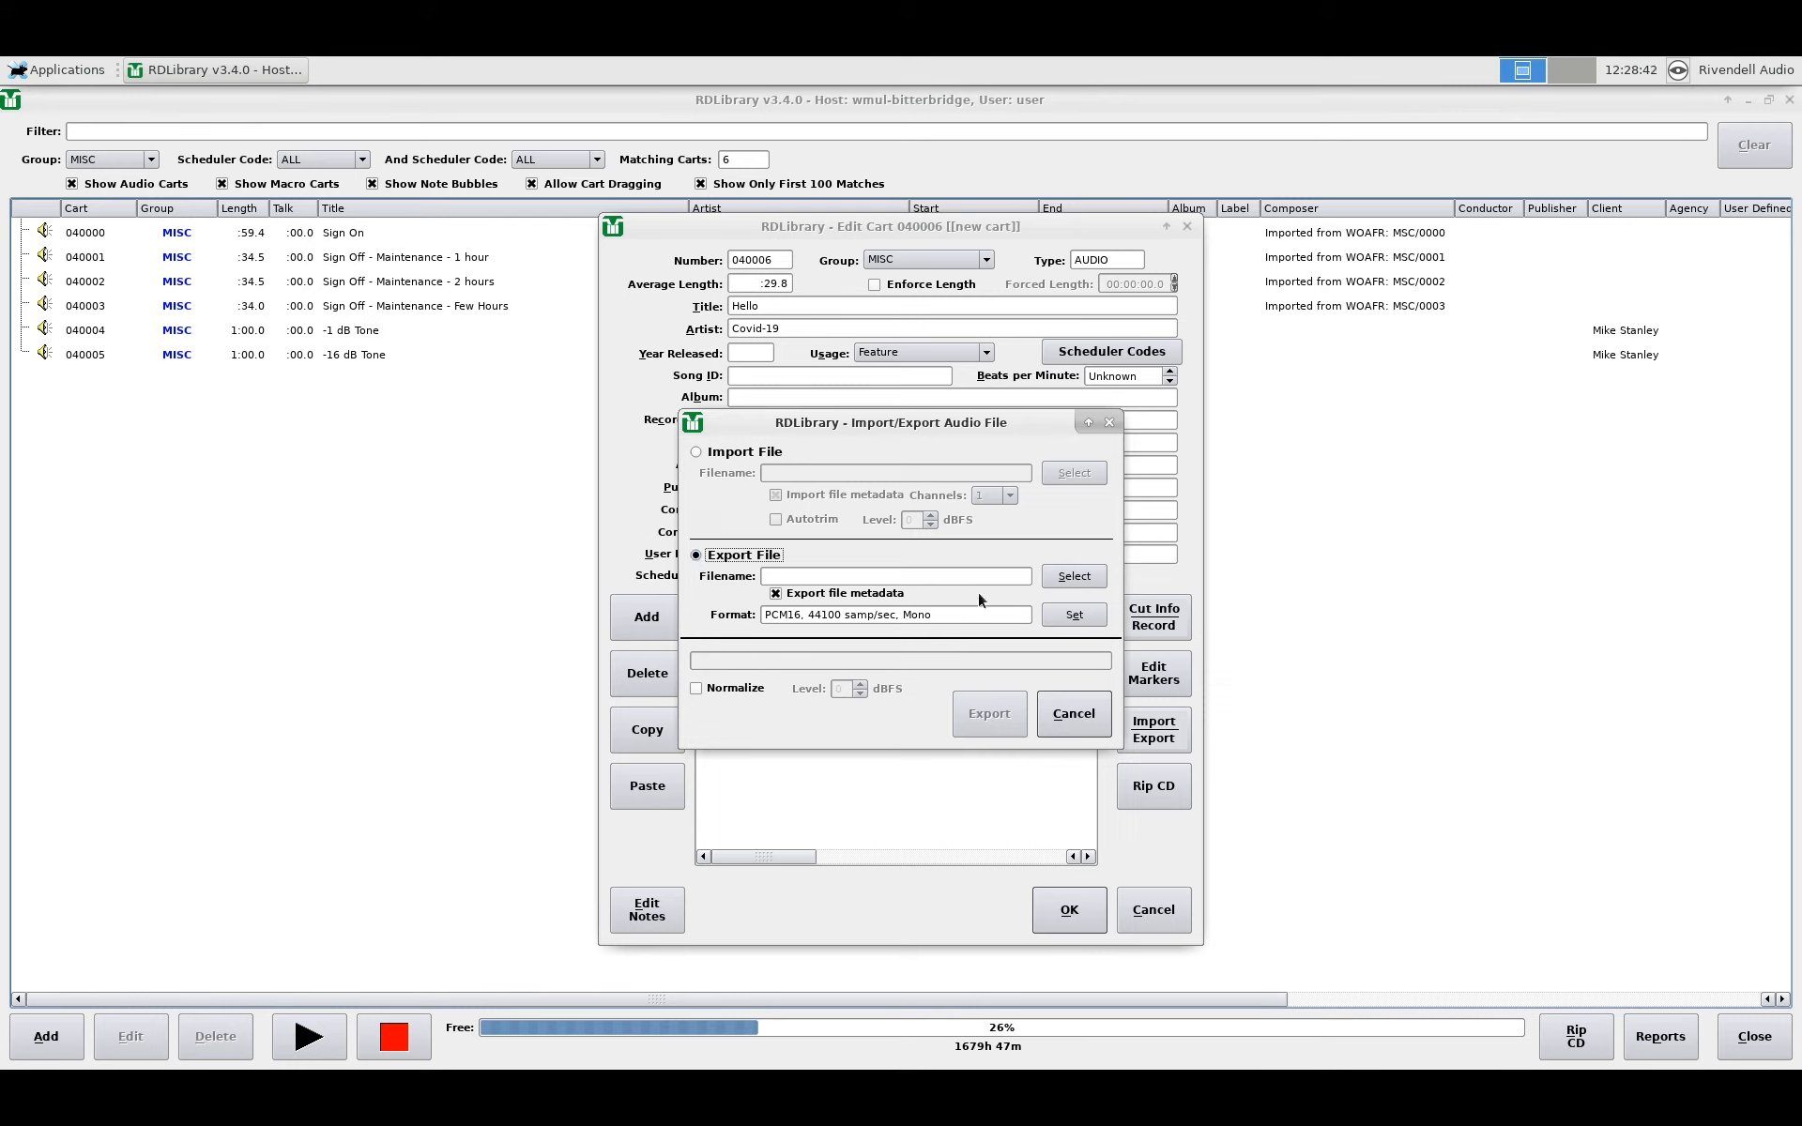
pyautogui.click(1076, 577)
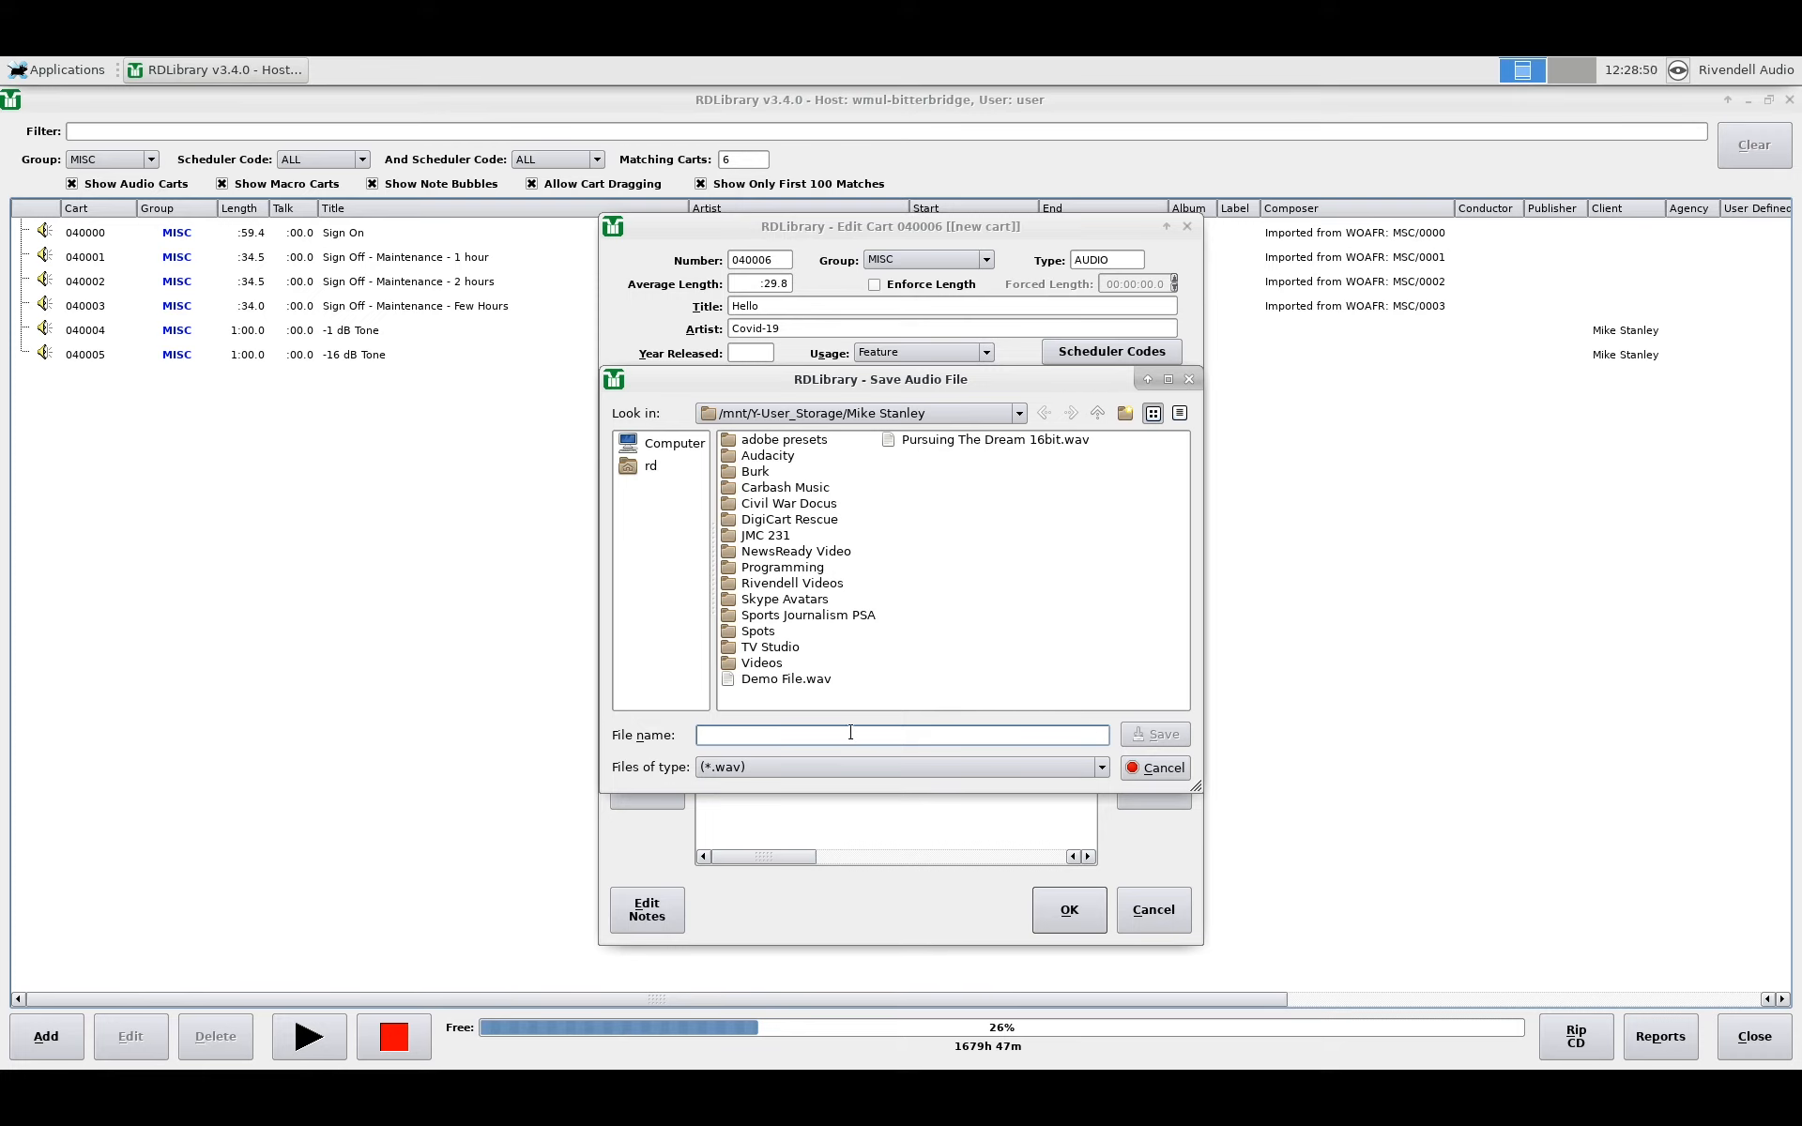
pyautogui.write('export')
pyautogui.click(1164, 734)
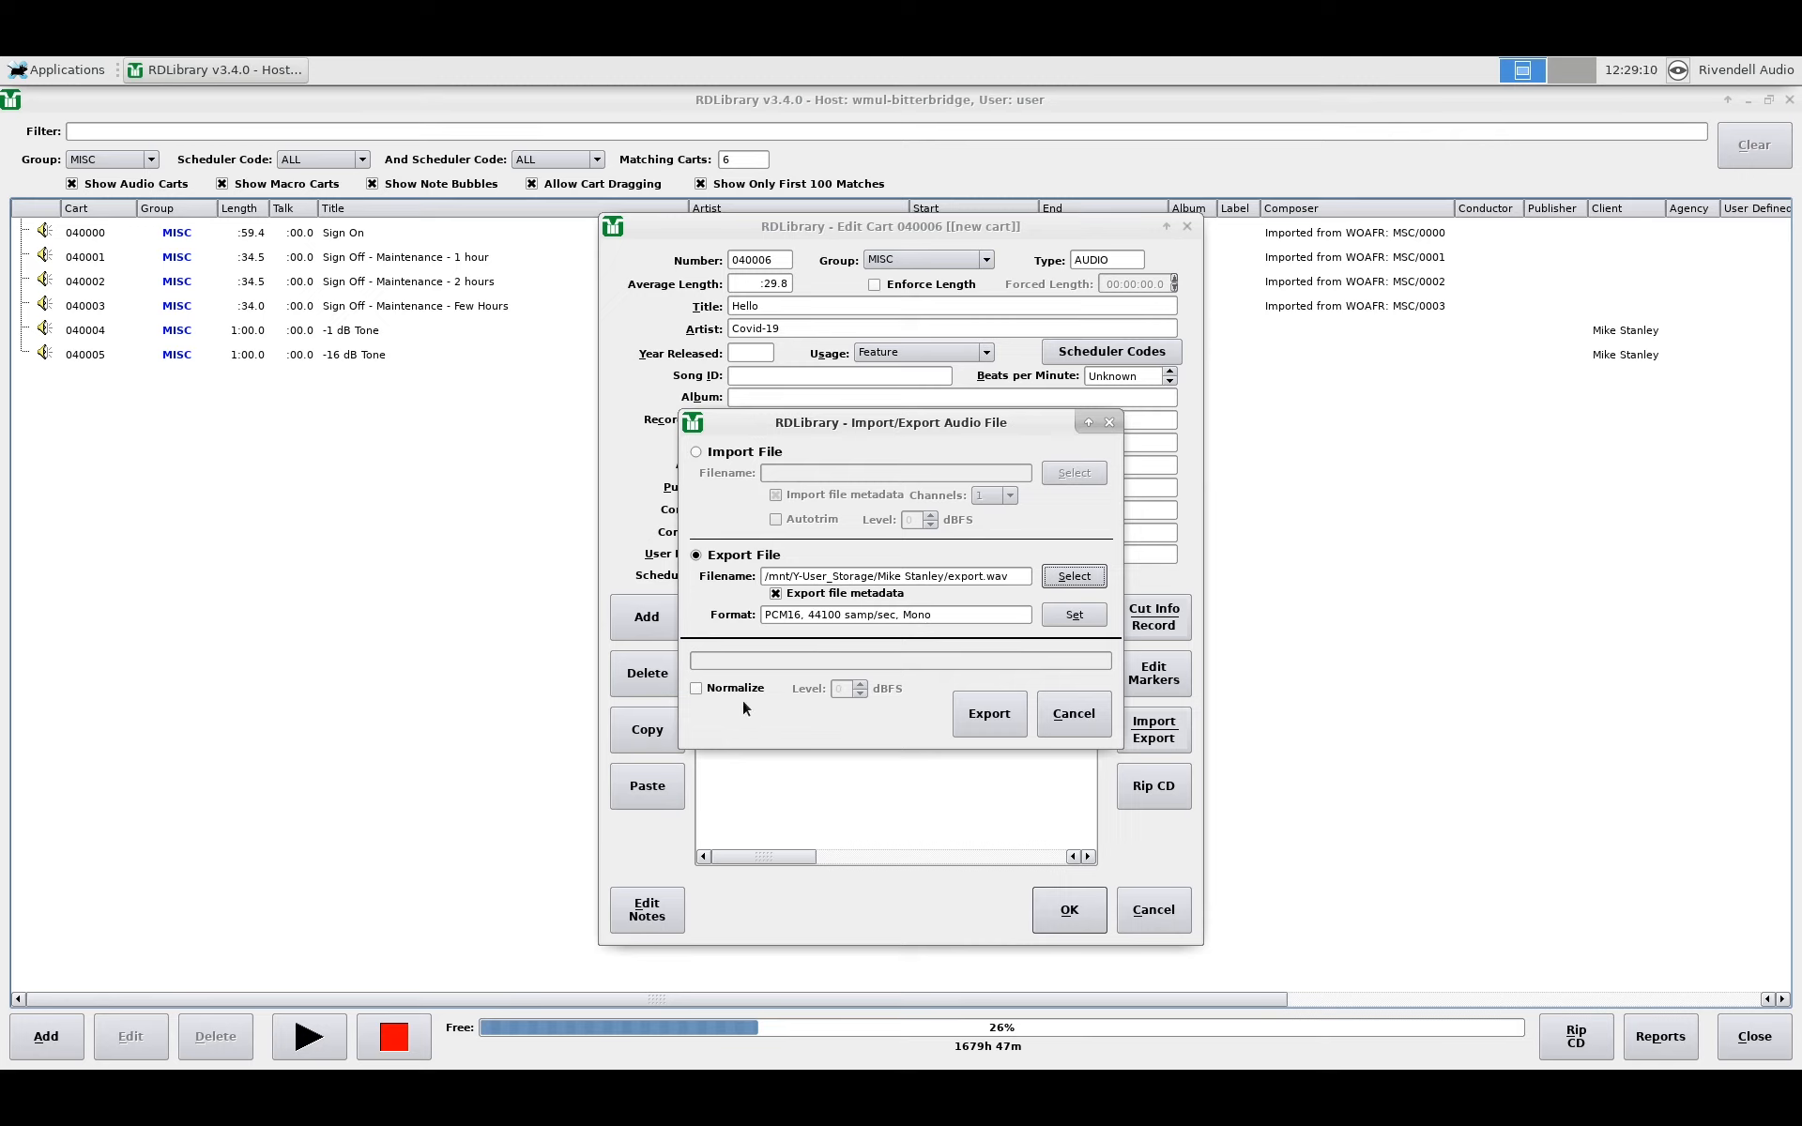
pyautogui.click(988, 717)
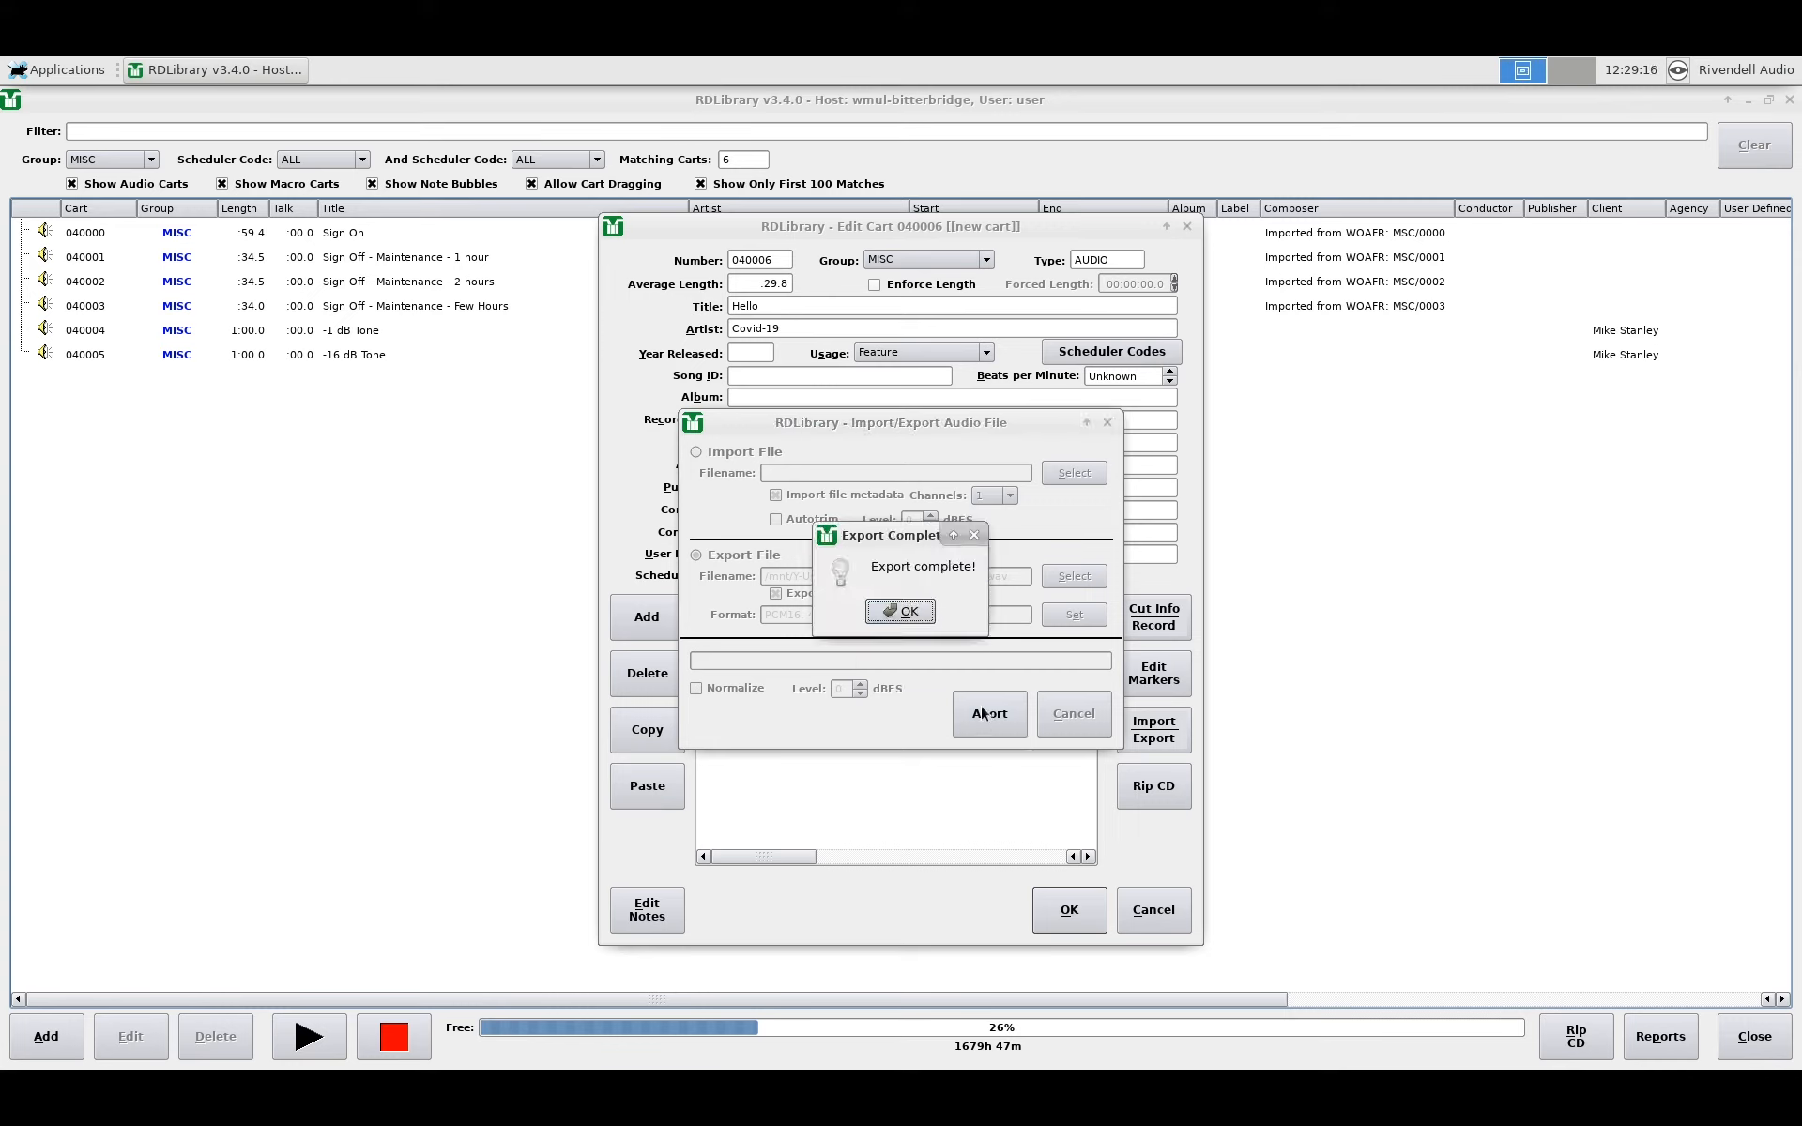
pyautogui.click(899, 611)
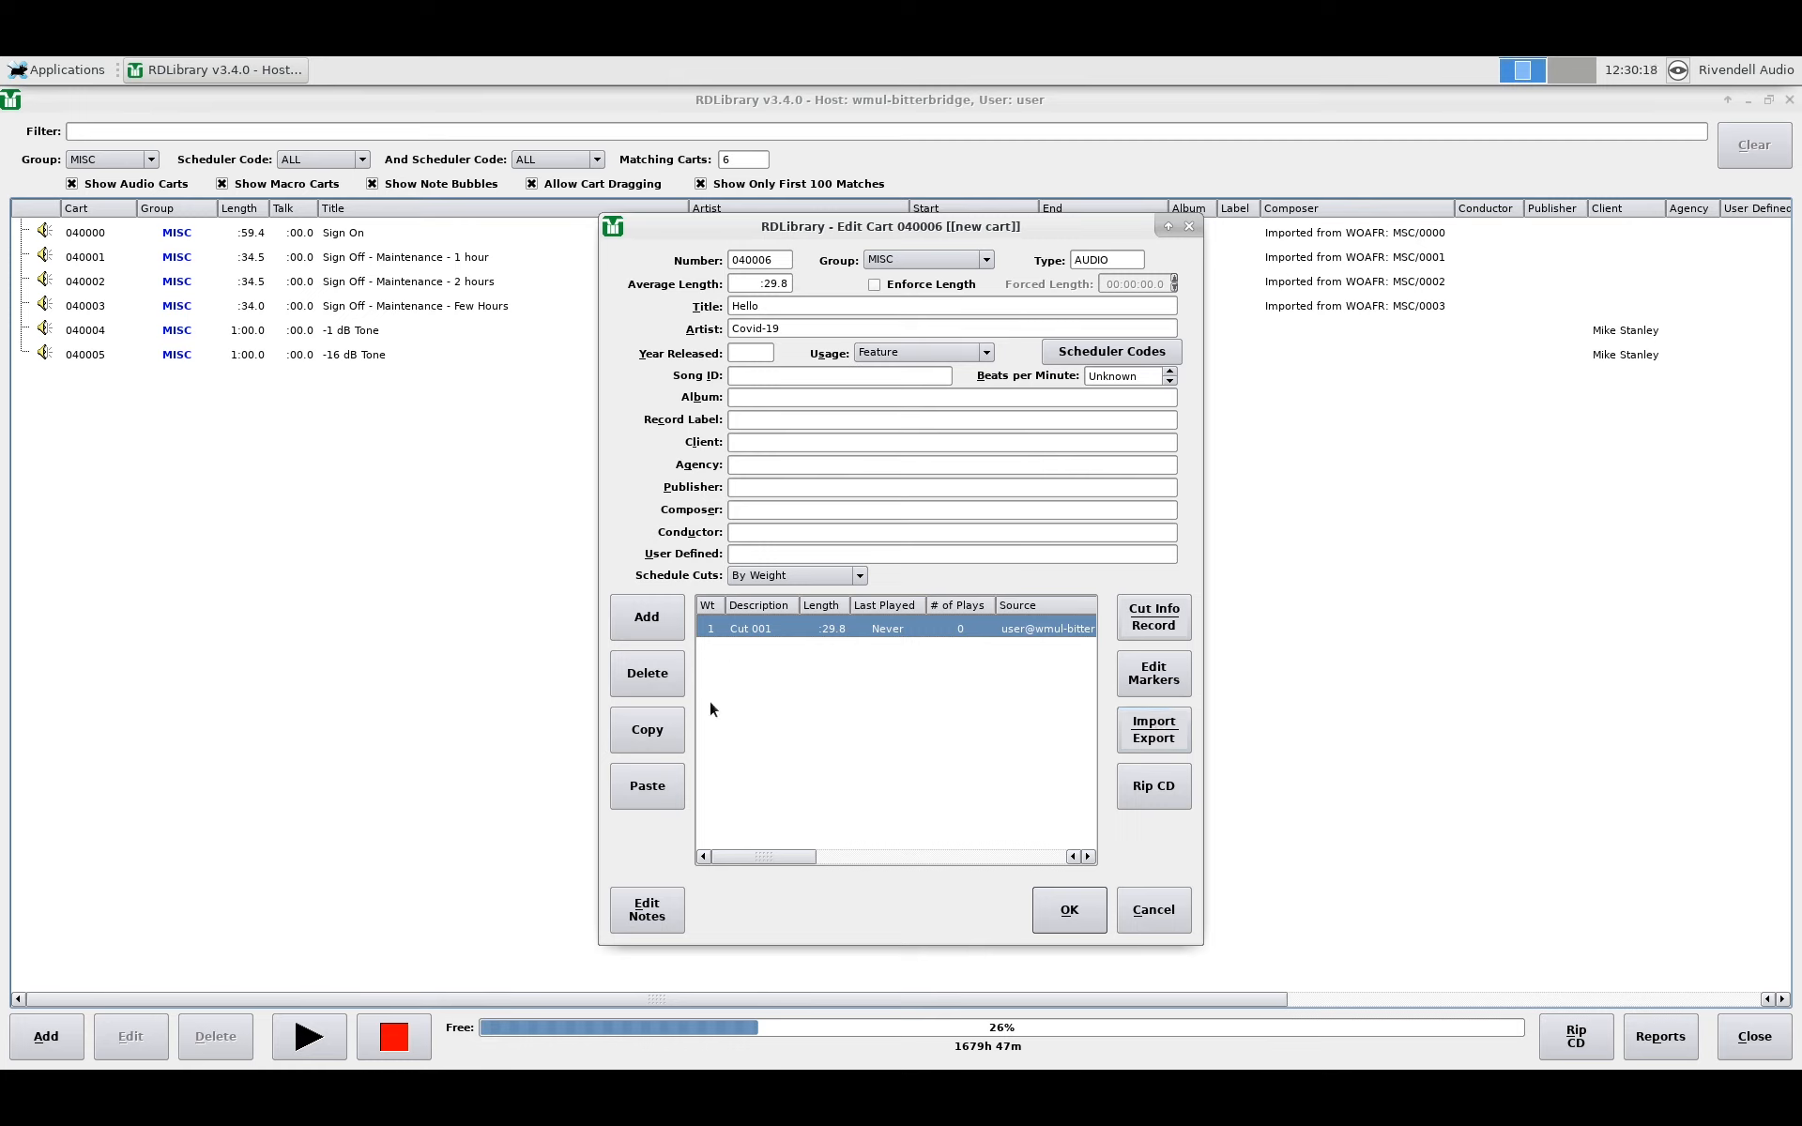
# Step: Delete Cut 001, then delete the Hello cart 040006, answering Yes to each confirmation
pyautogui.click(646, 677)
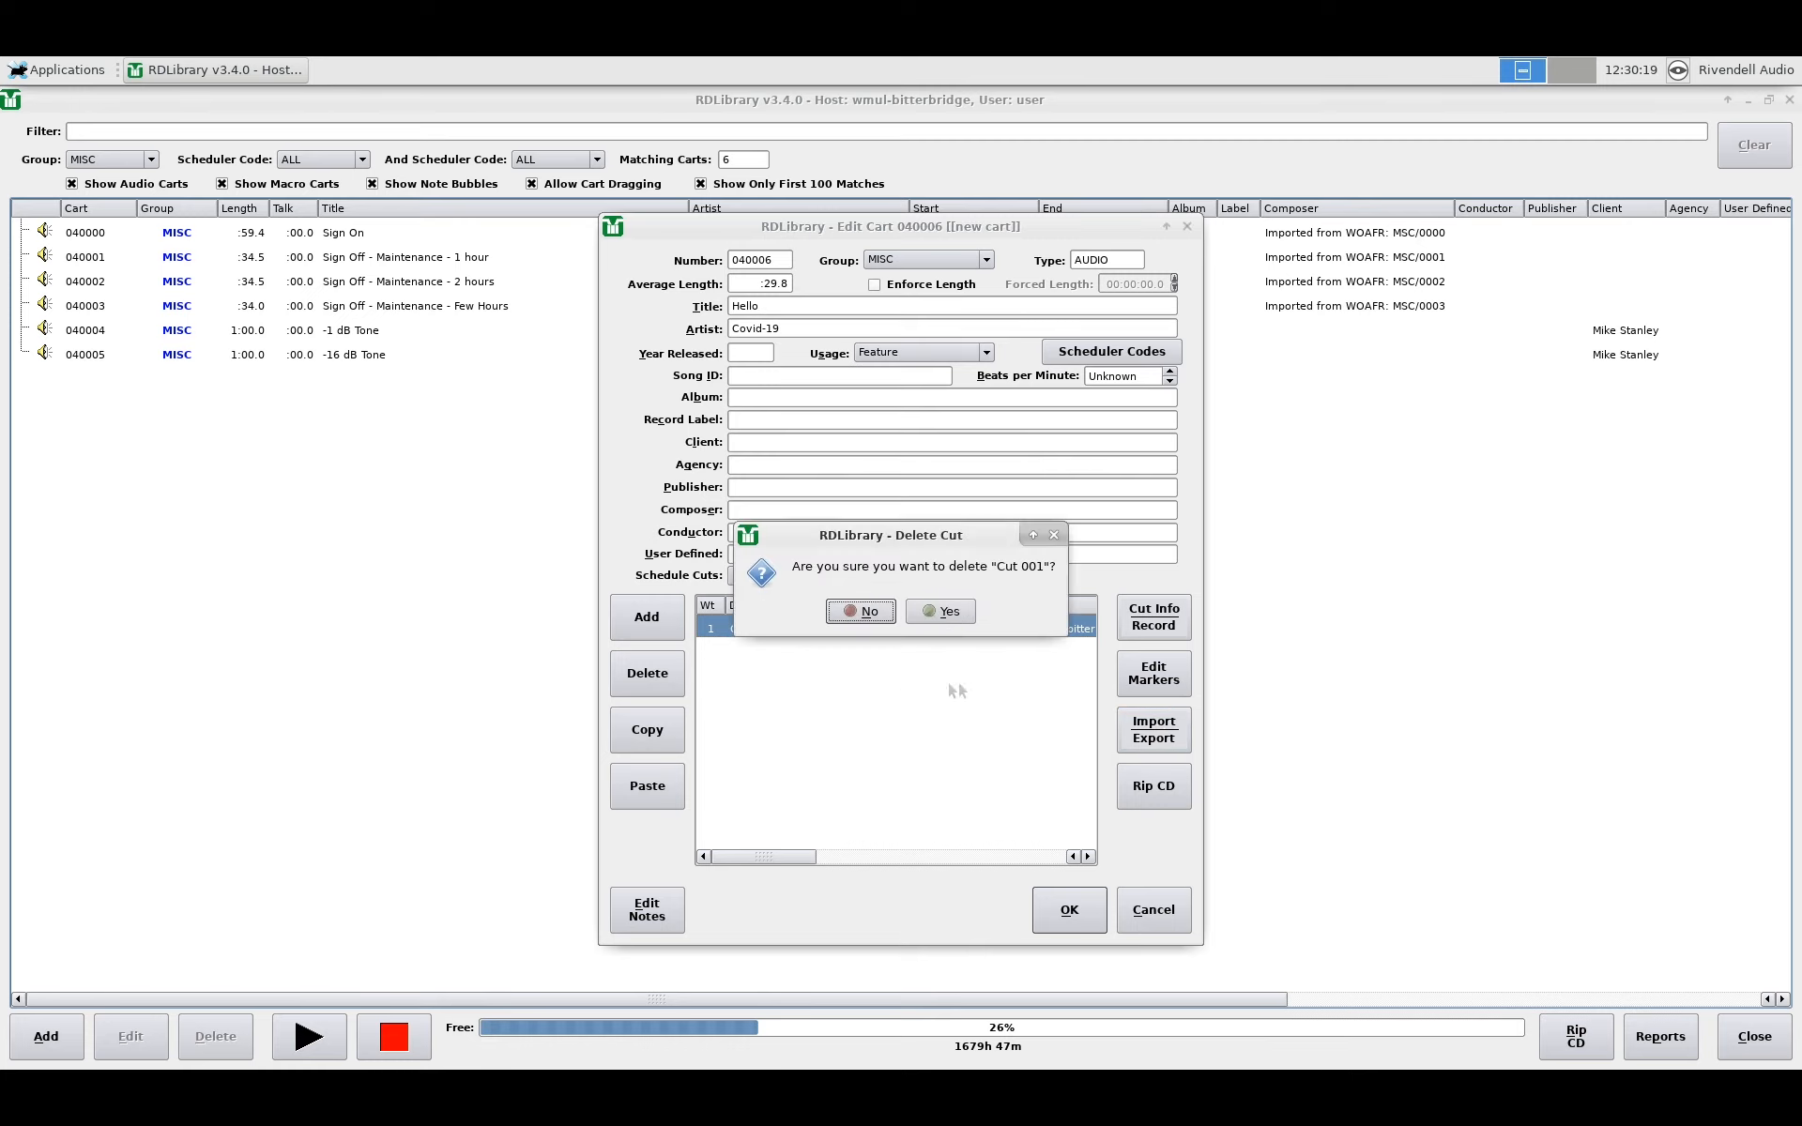
pyautogui.click(939, 612)
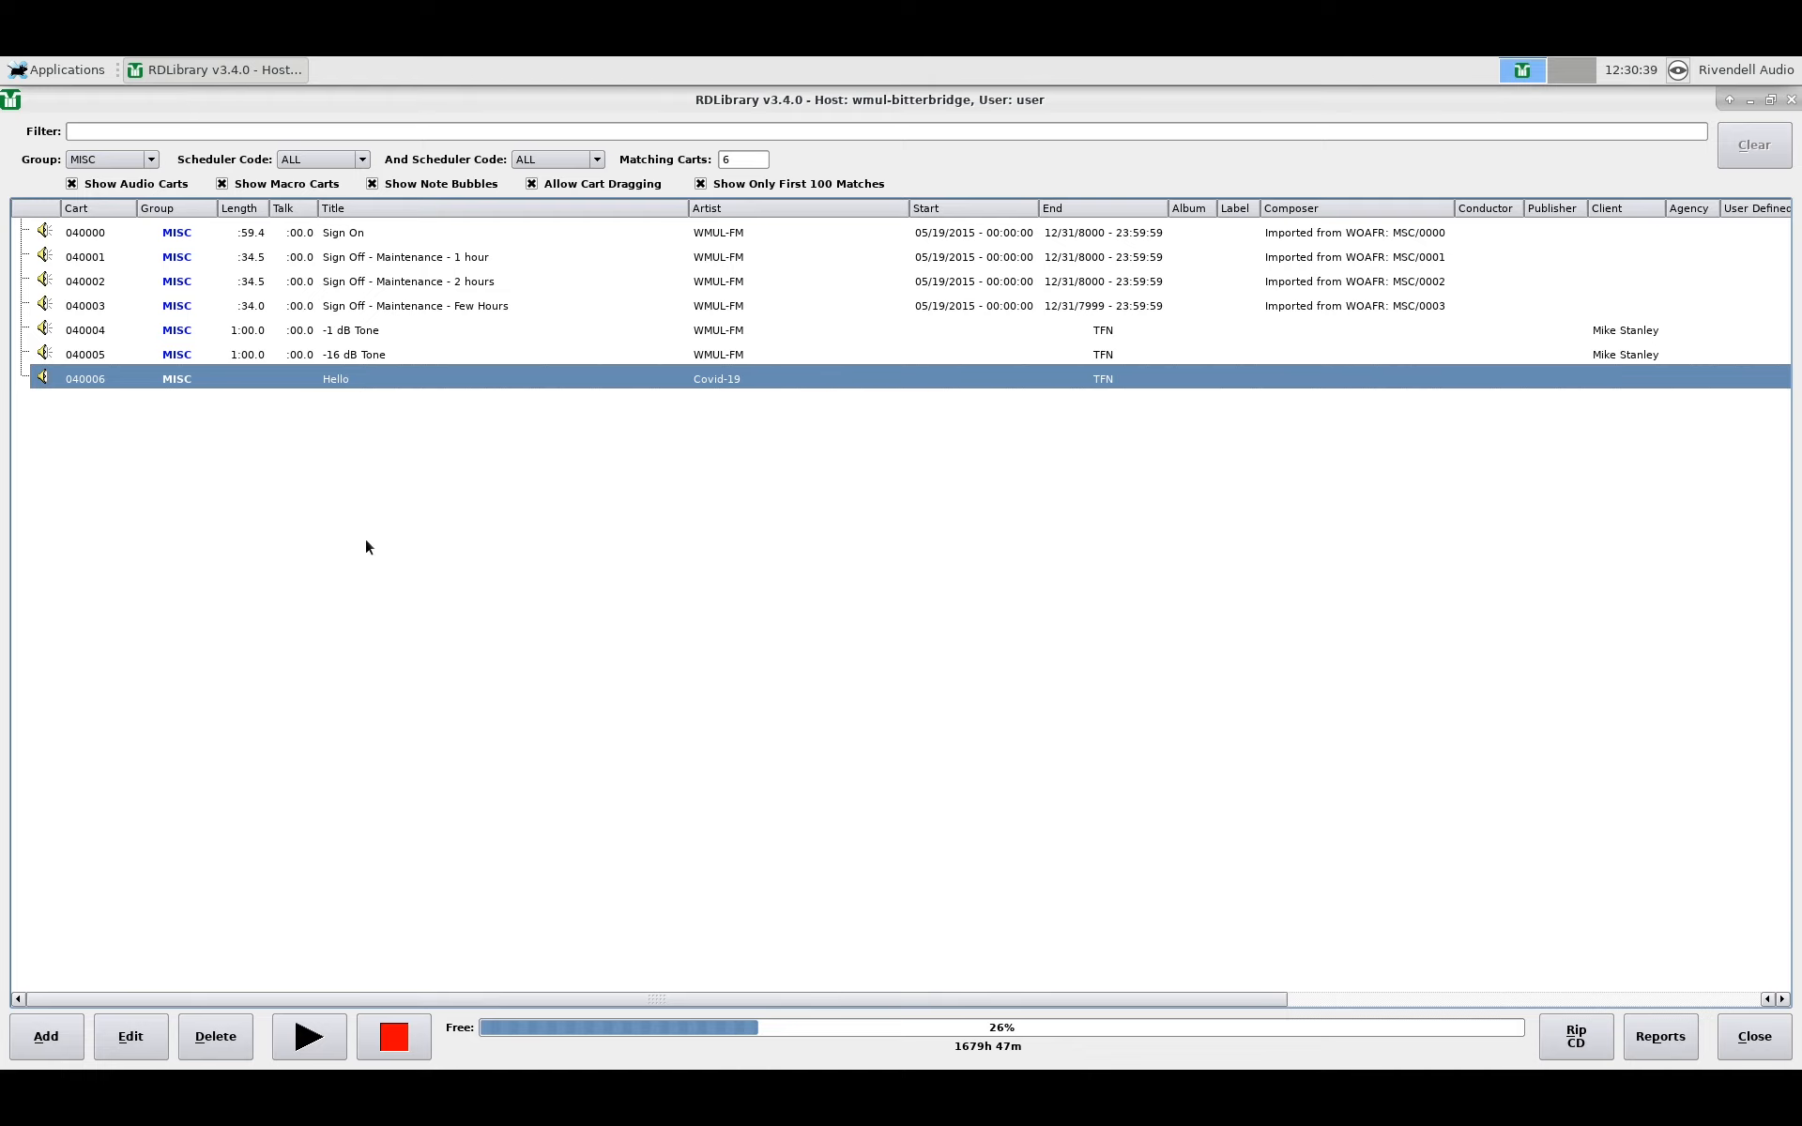
pyautogui.click(228, 1049)
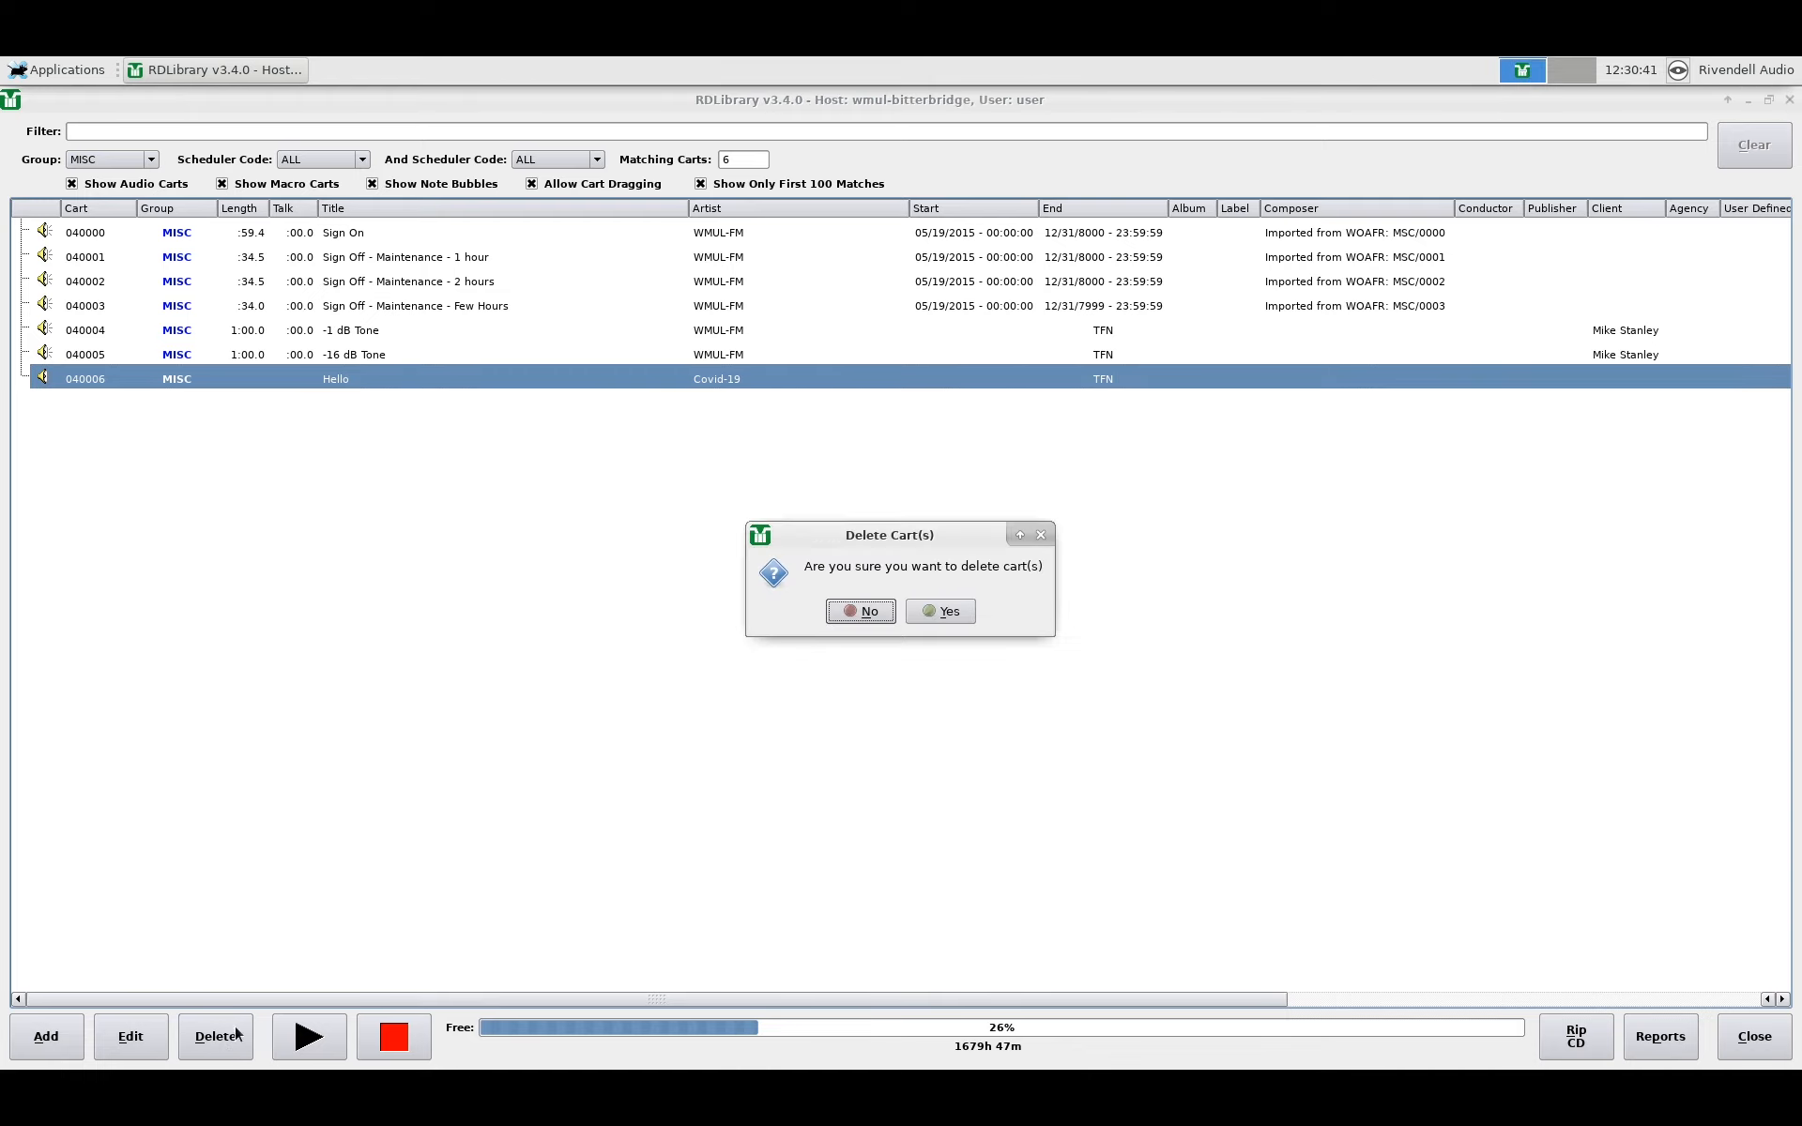
pyautogui.click(939, 611)
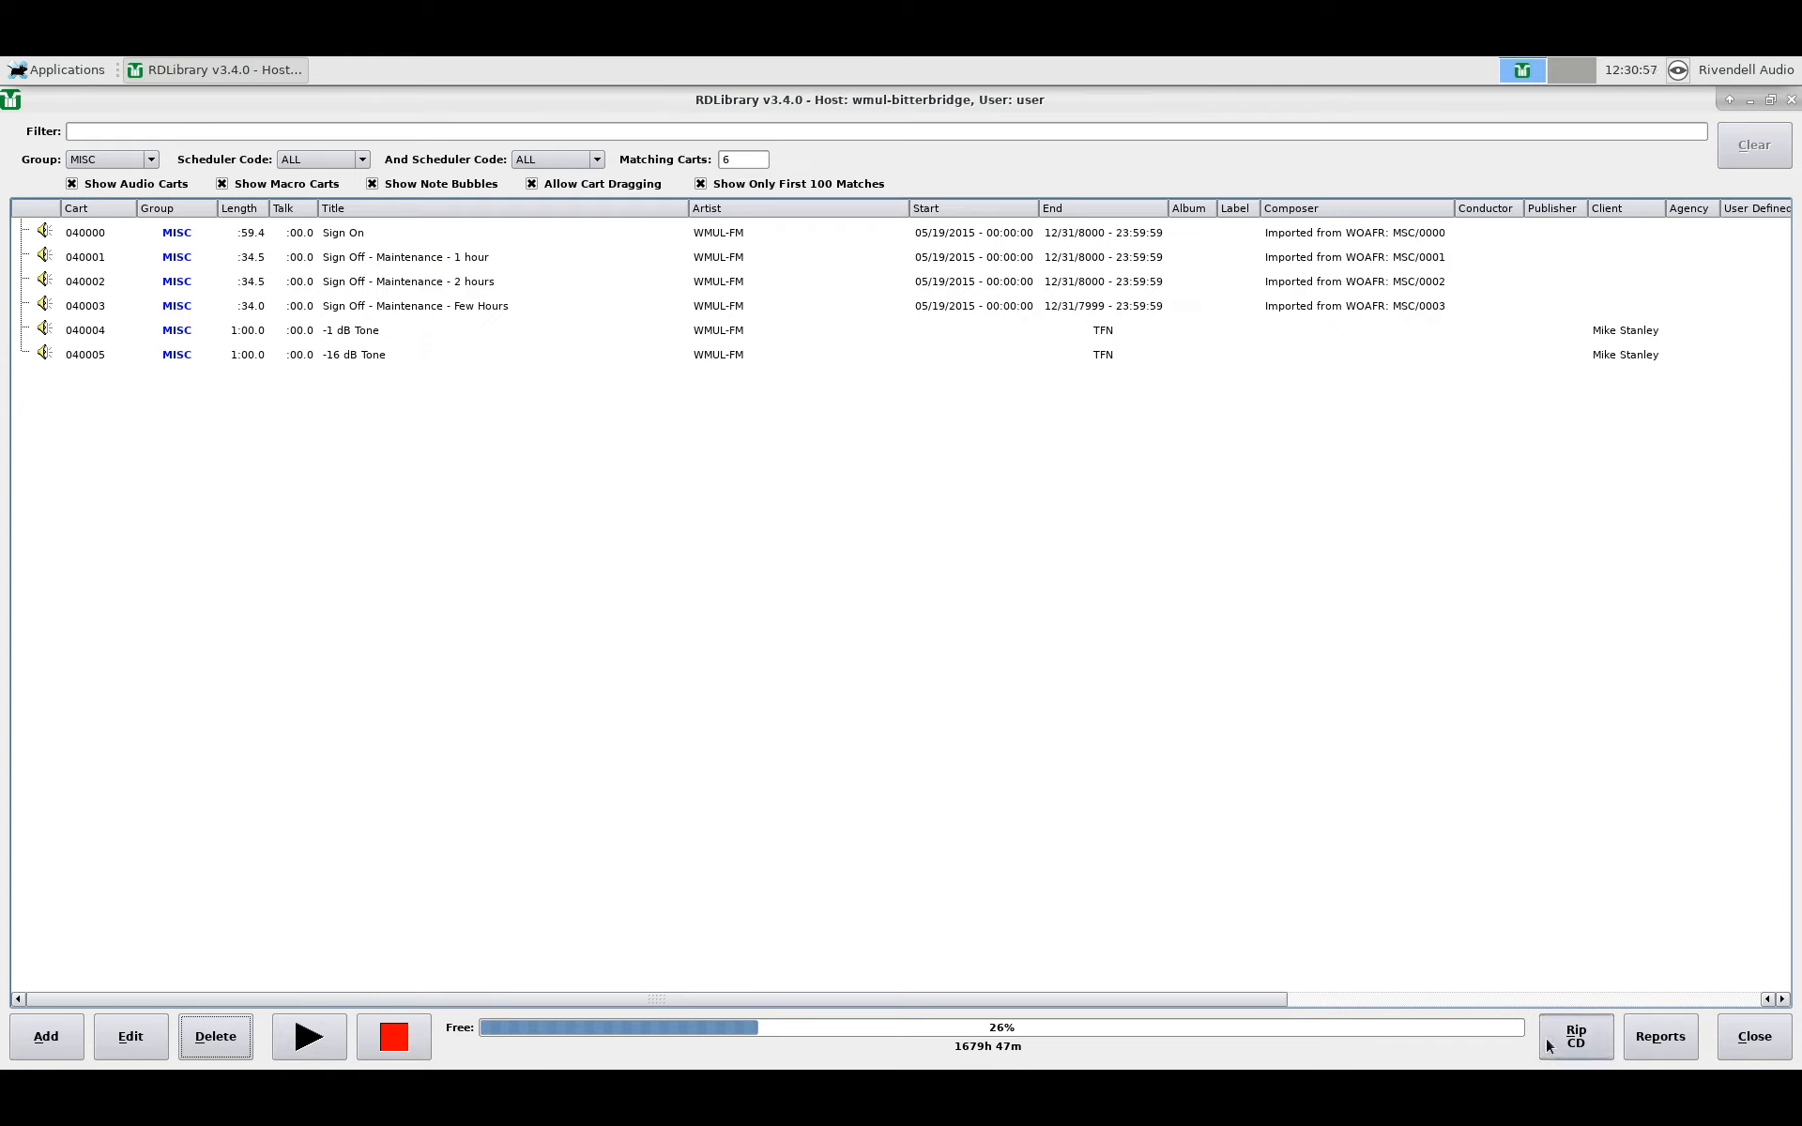
pyautogui.click(376, 359)
pyautogui.doubleClick(375, 359)
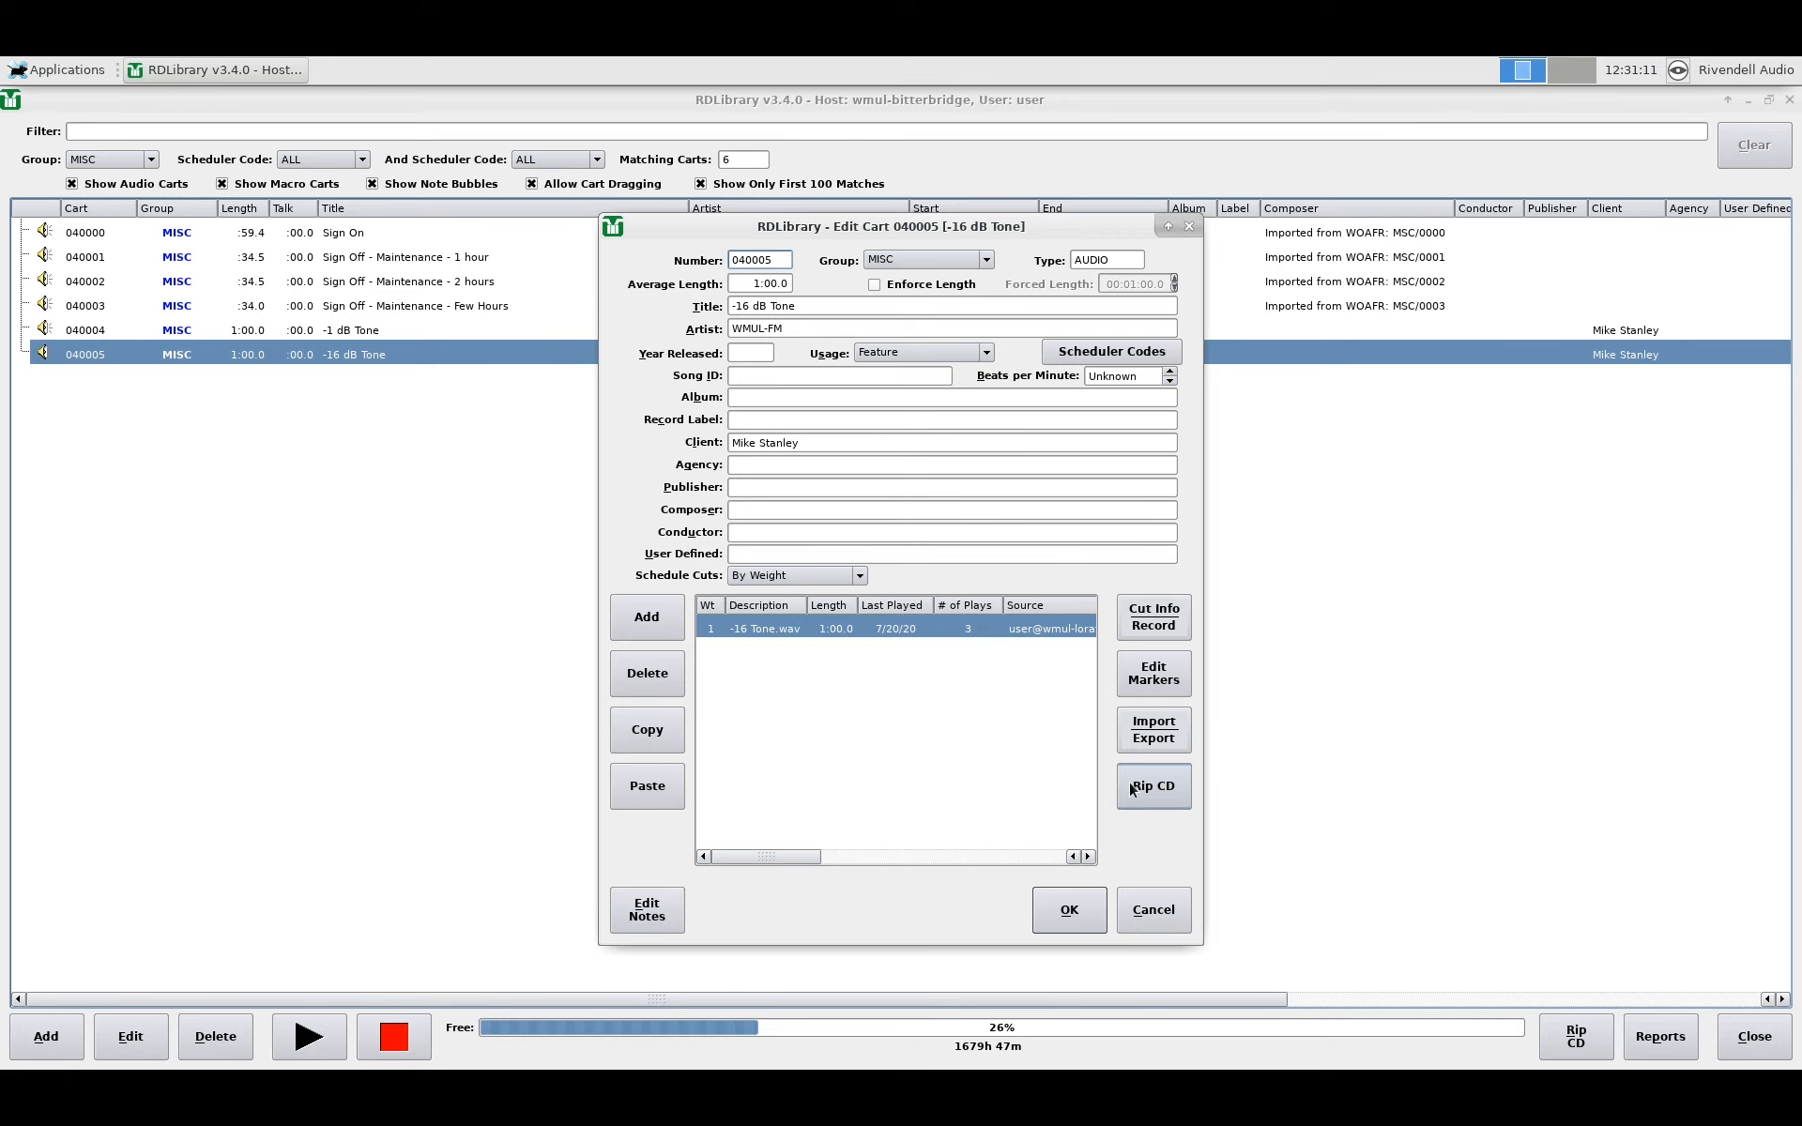
pyautogui.click(1150, 909)
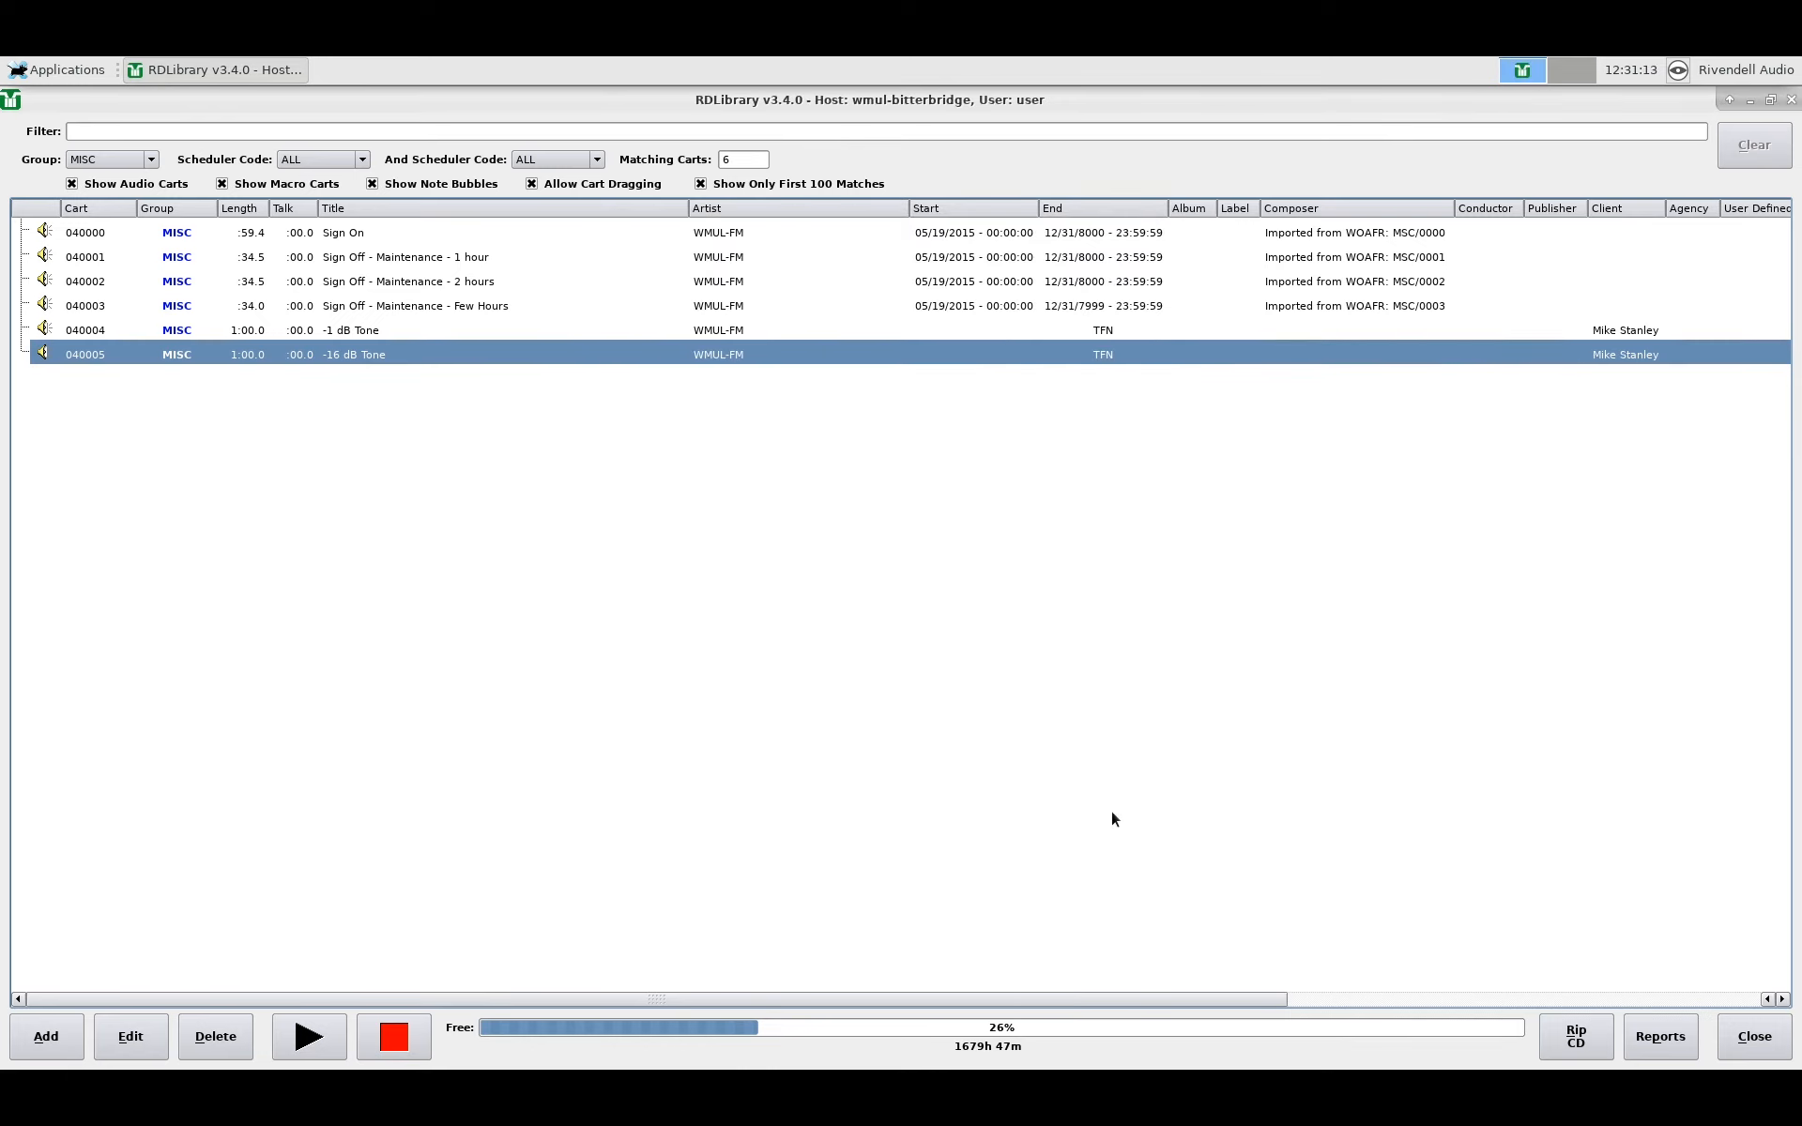